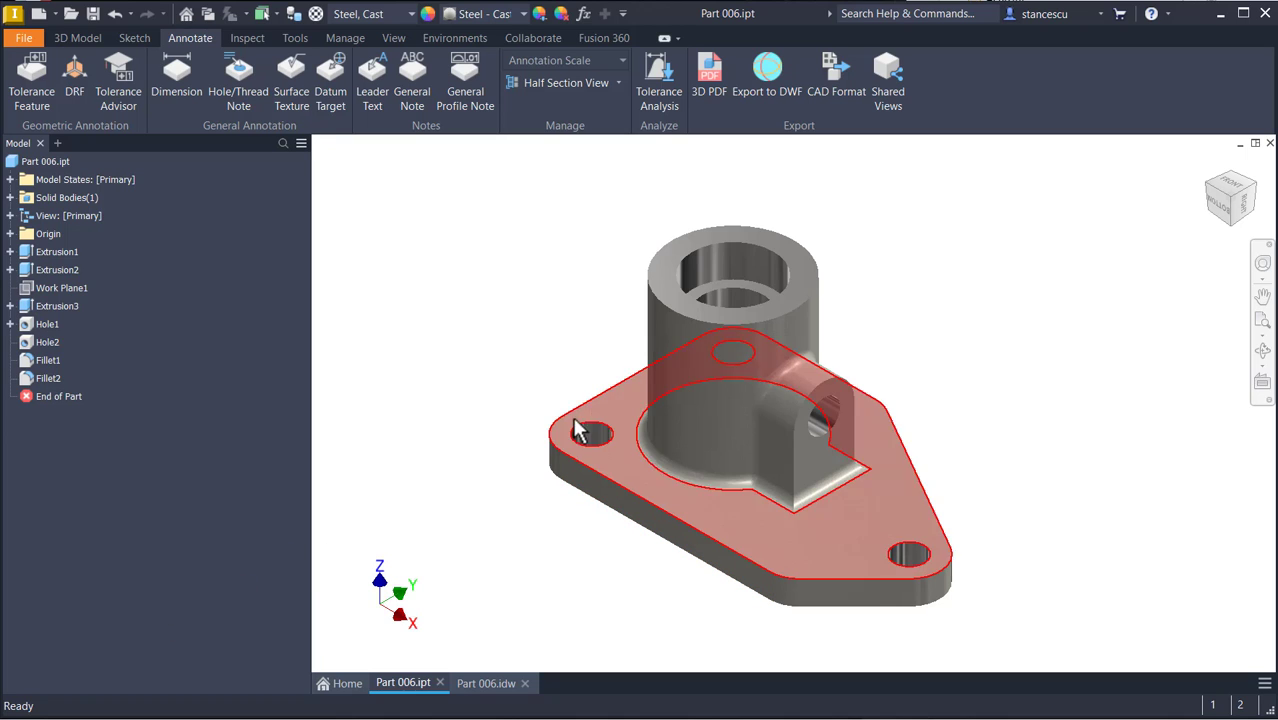
Open the Part 006.idw drawing, fit the sheet, and select section A-A's 80 height dimension
click(482, 684)
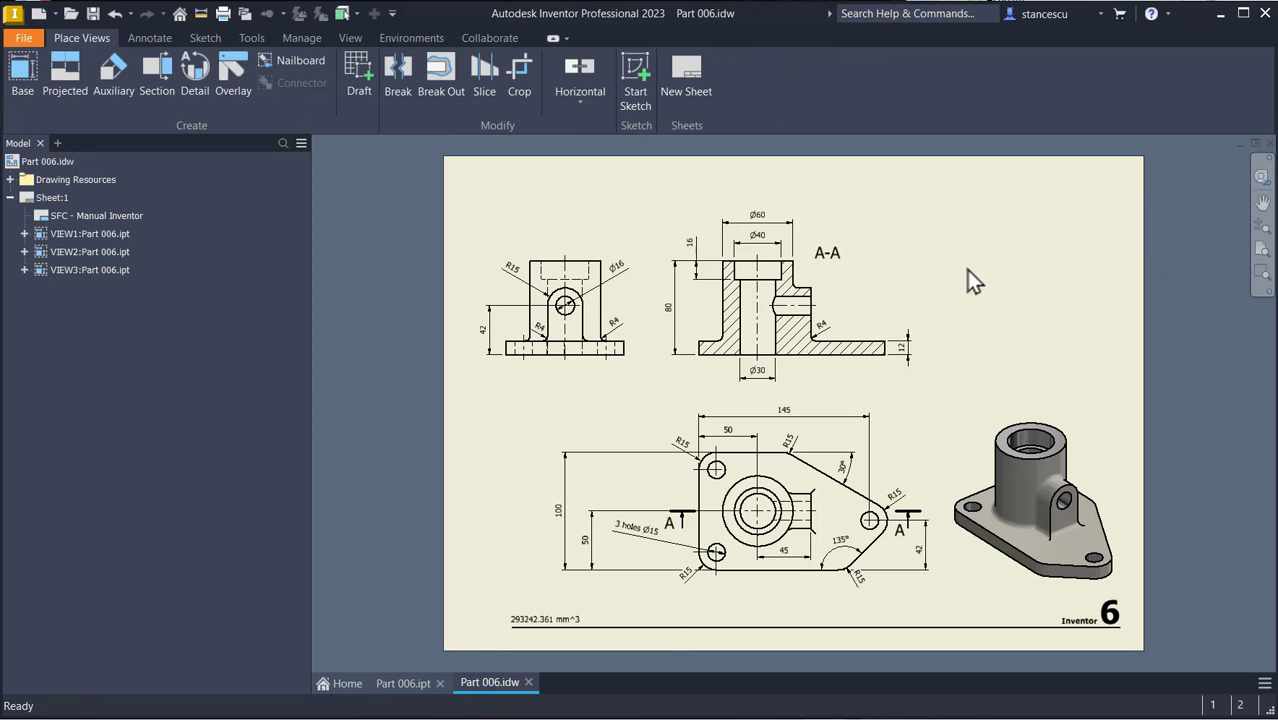
key(Home)
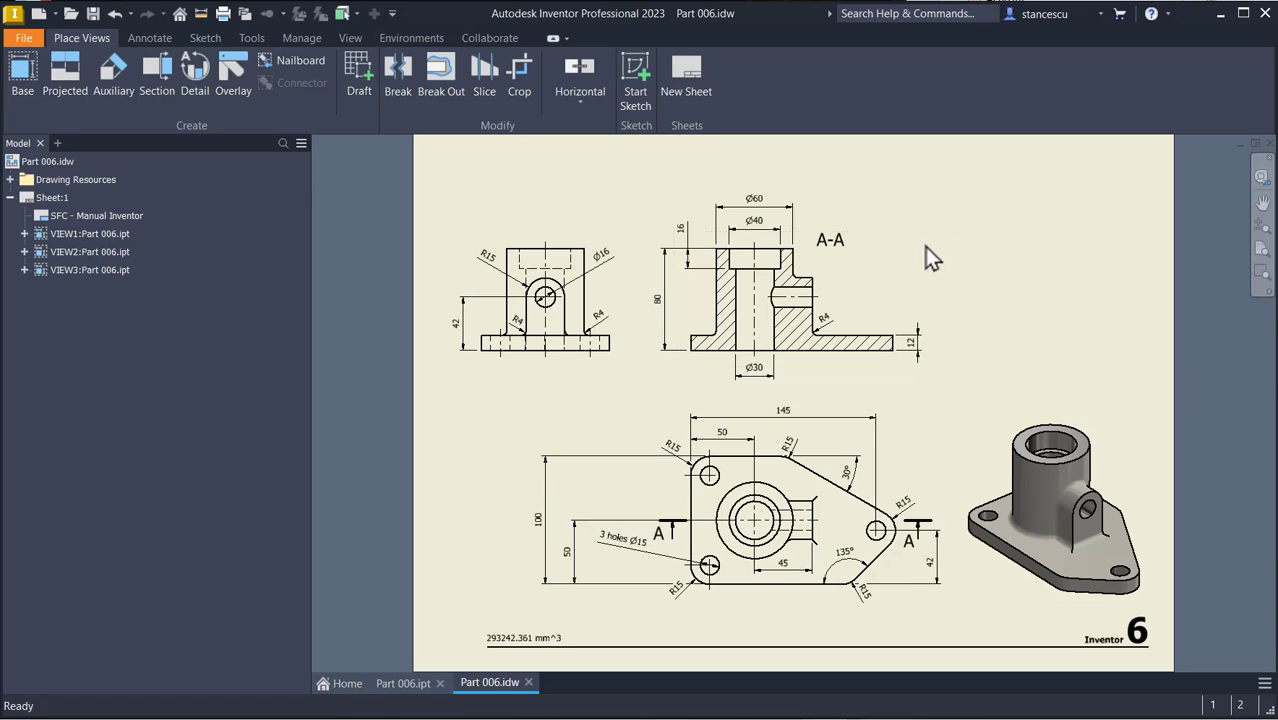
click(660, 296)
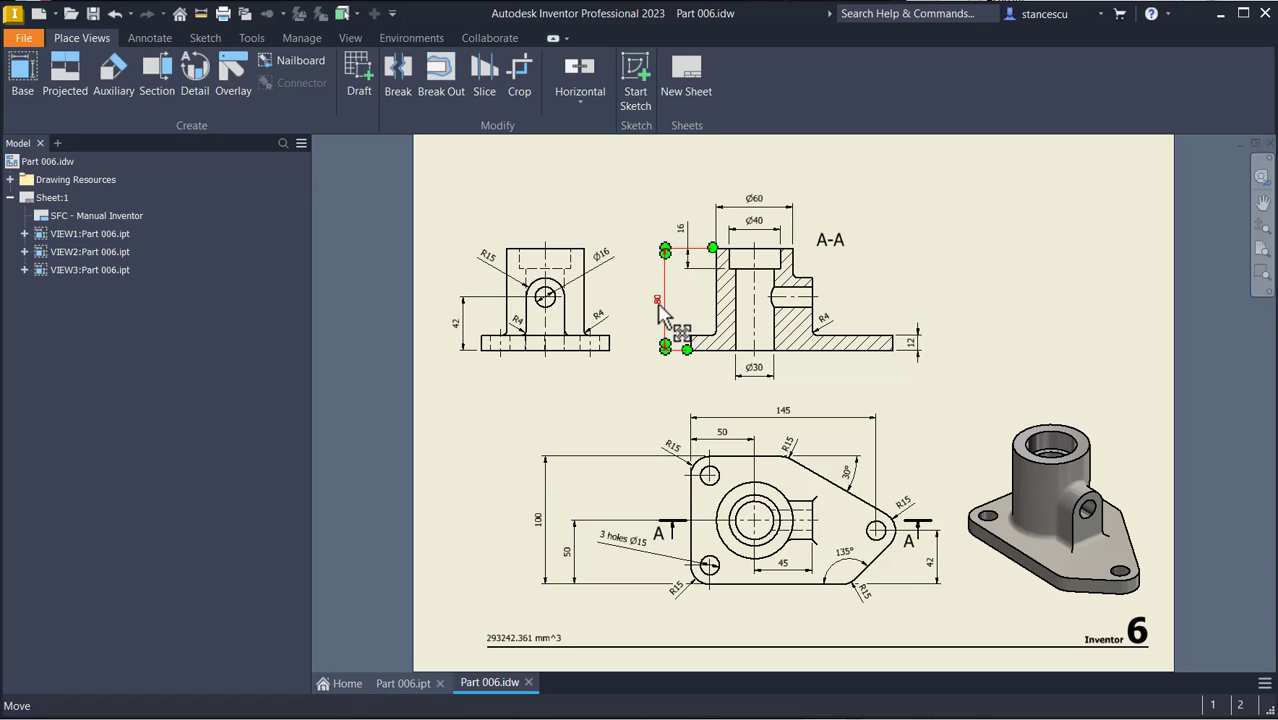
scroll(660, 312, down, 5)
scroll(660, 312, up, 12)
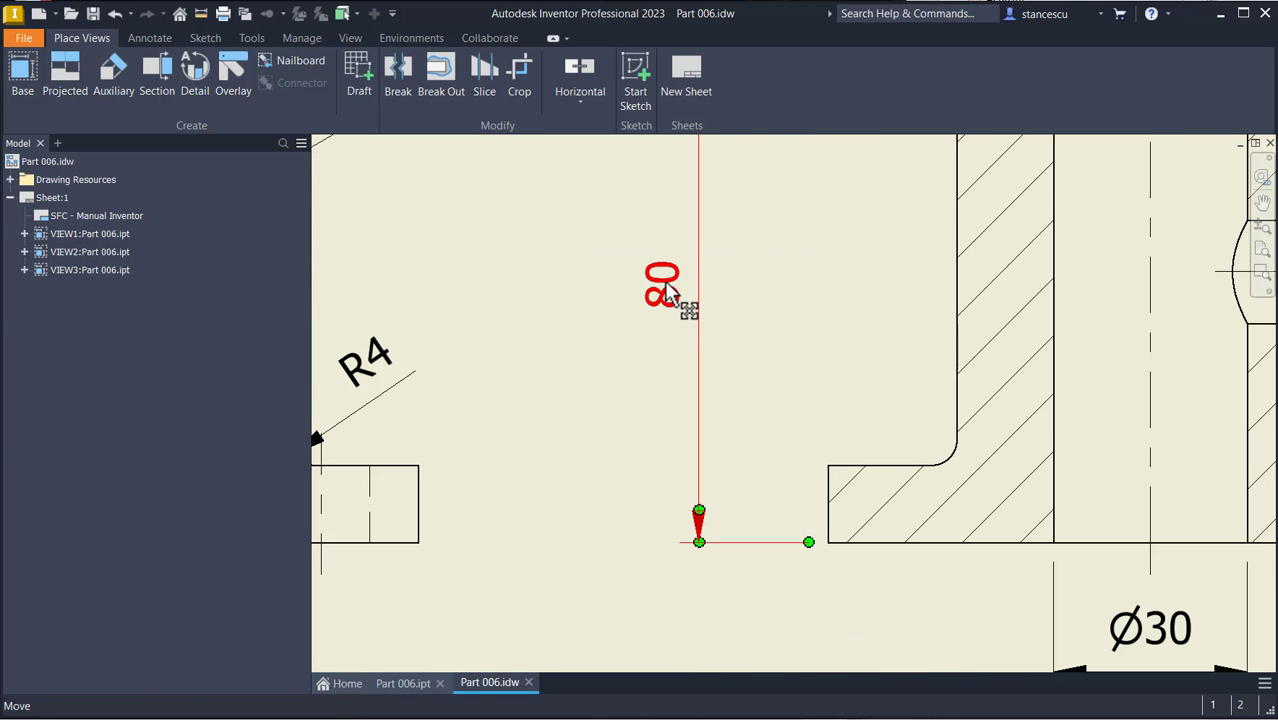
scroll(668, 290, down, 4)
scroll(668, 300, up, 2)
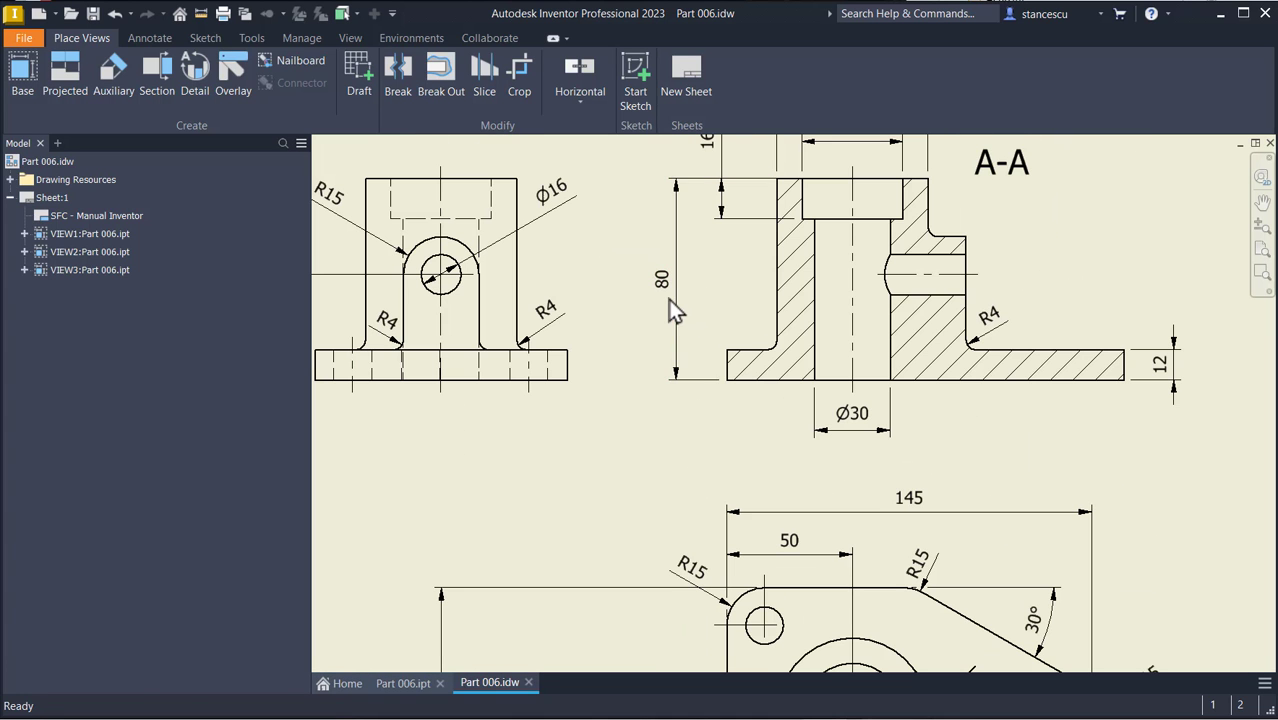
click(666, 293)
click(654, 320)
click(670, 330)
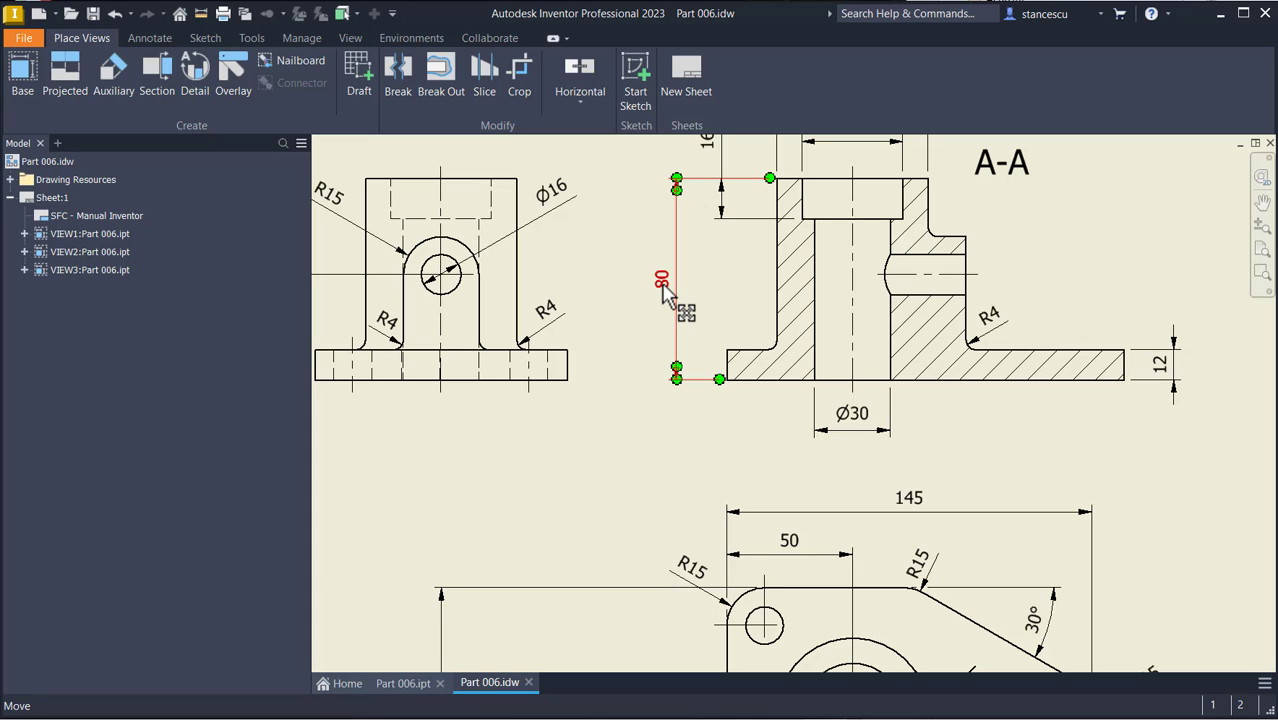
double_click(661, 284)
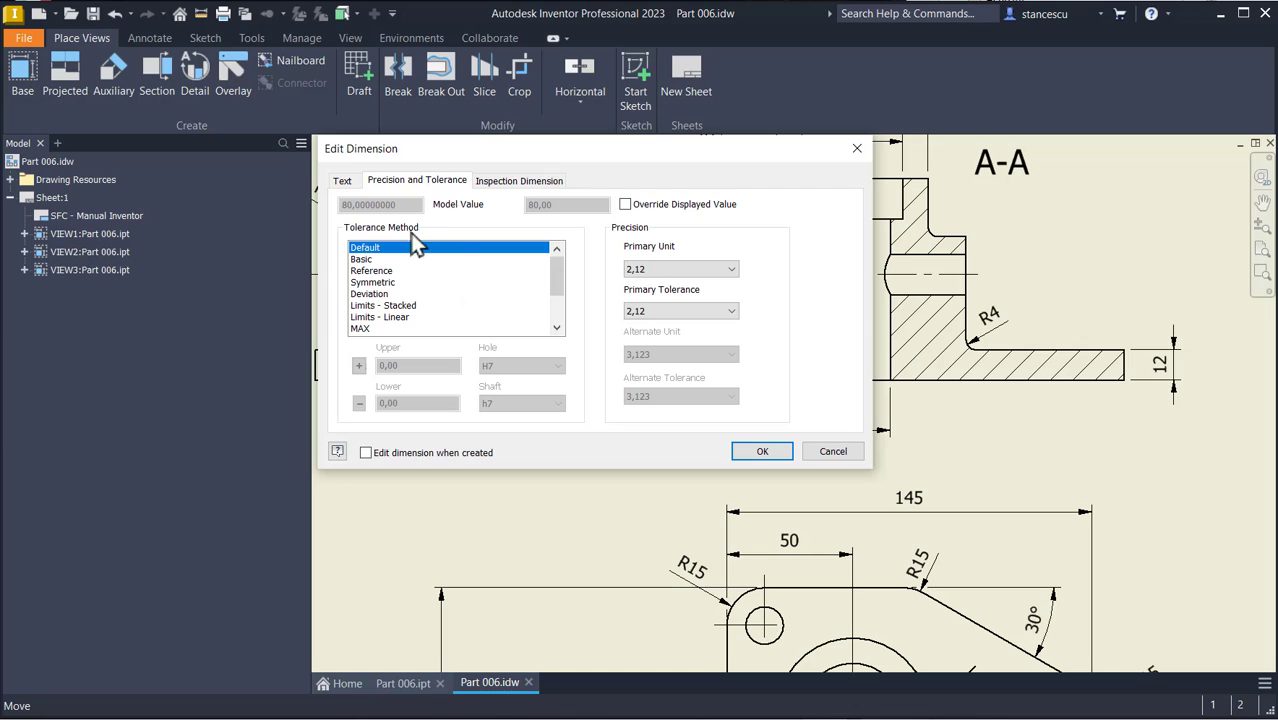
click(345, 183)
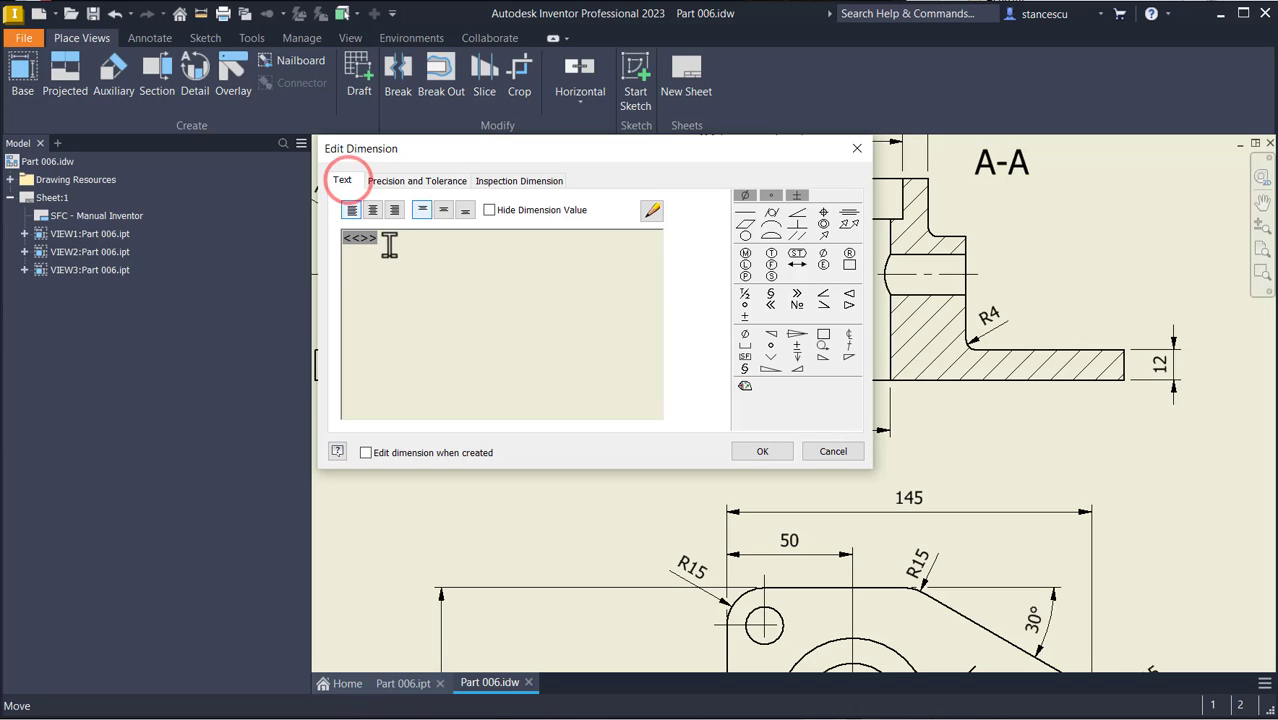
click(489, 210)
click(466, 250)
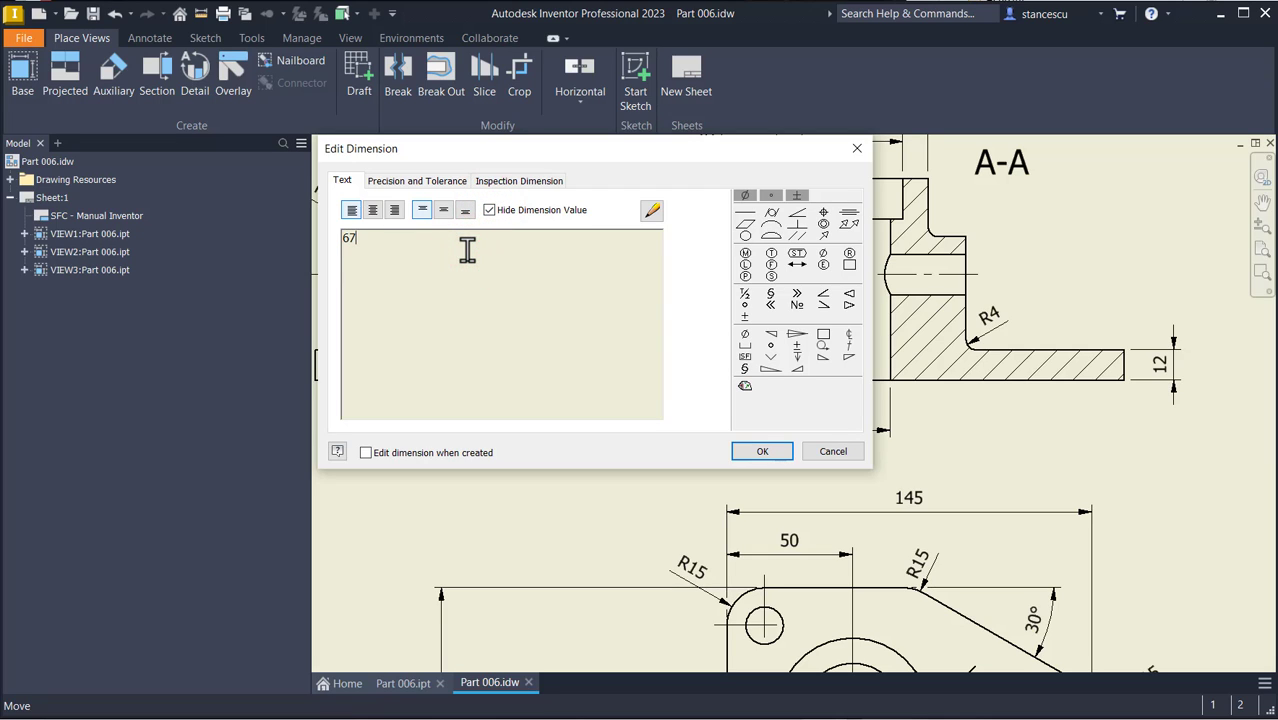
click(764, 453)
click(695, 441)
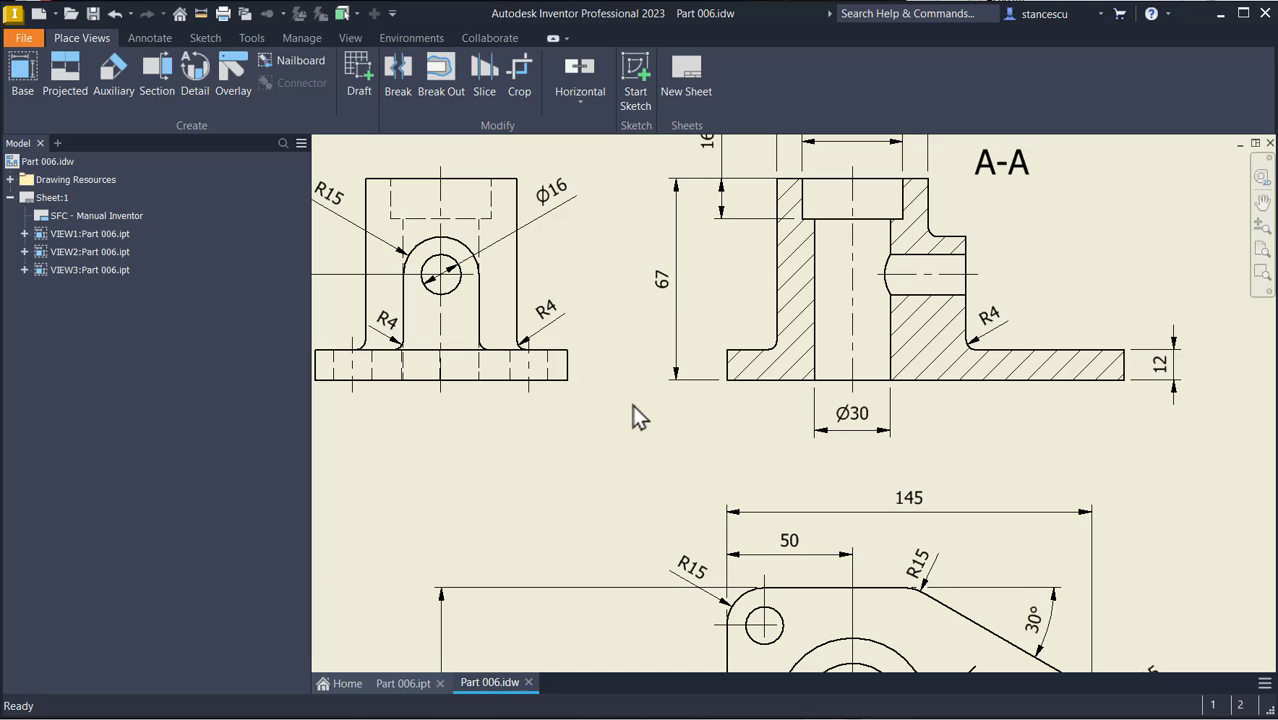
key(ctrl+z)
Check the plan view's 30° angle dimension, then return to the Part 006.ipt model
key(Home)
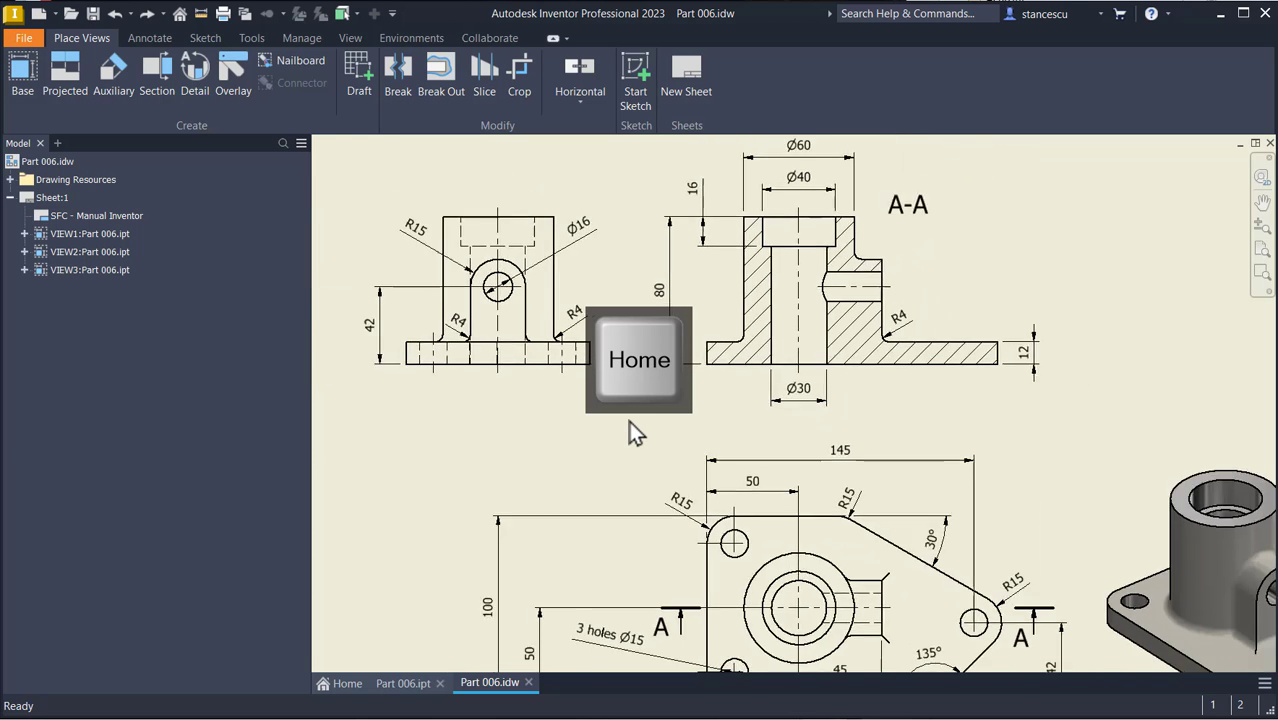
scroll(548, 545, up, 3)
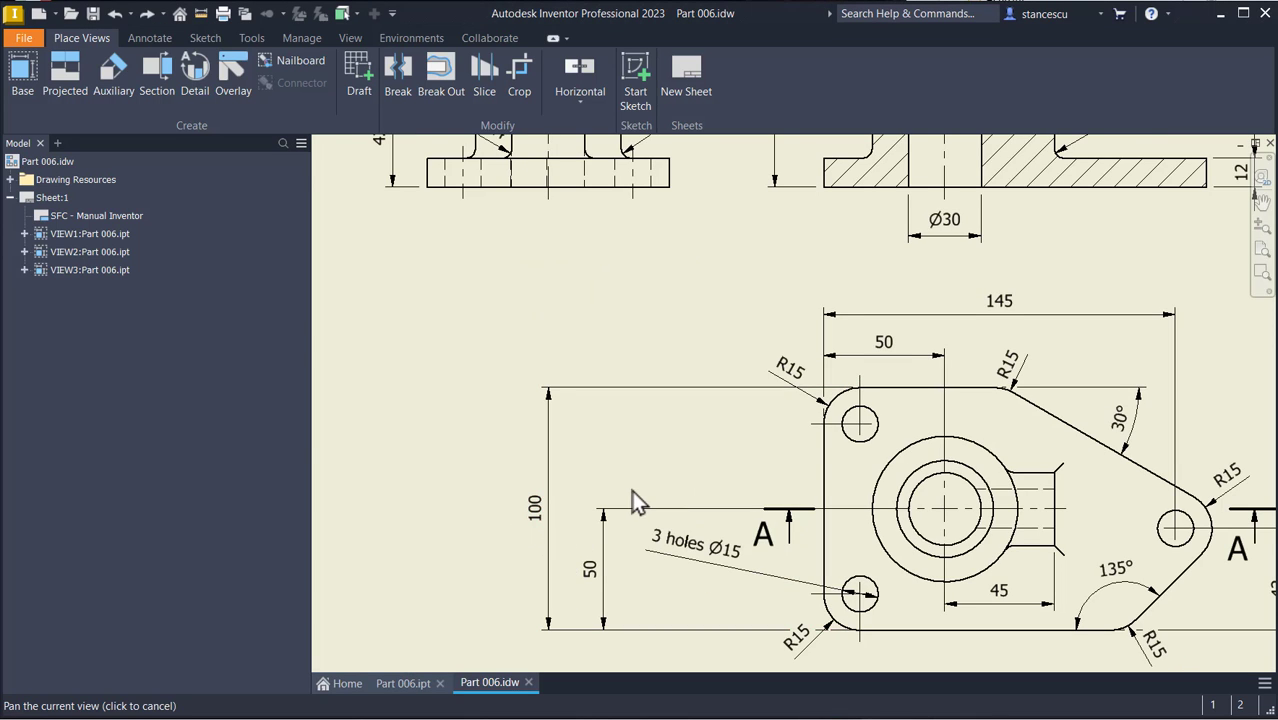
middle_drag(620, 490, 477, 464)
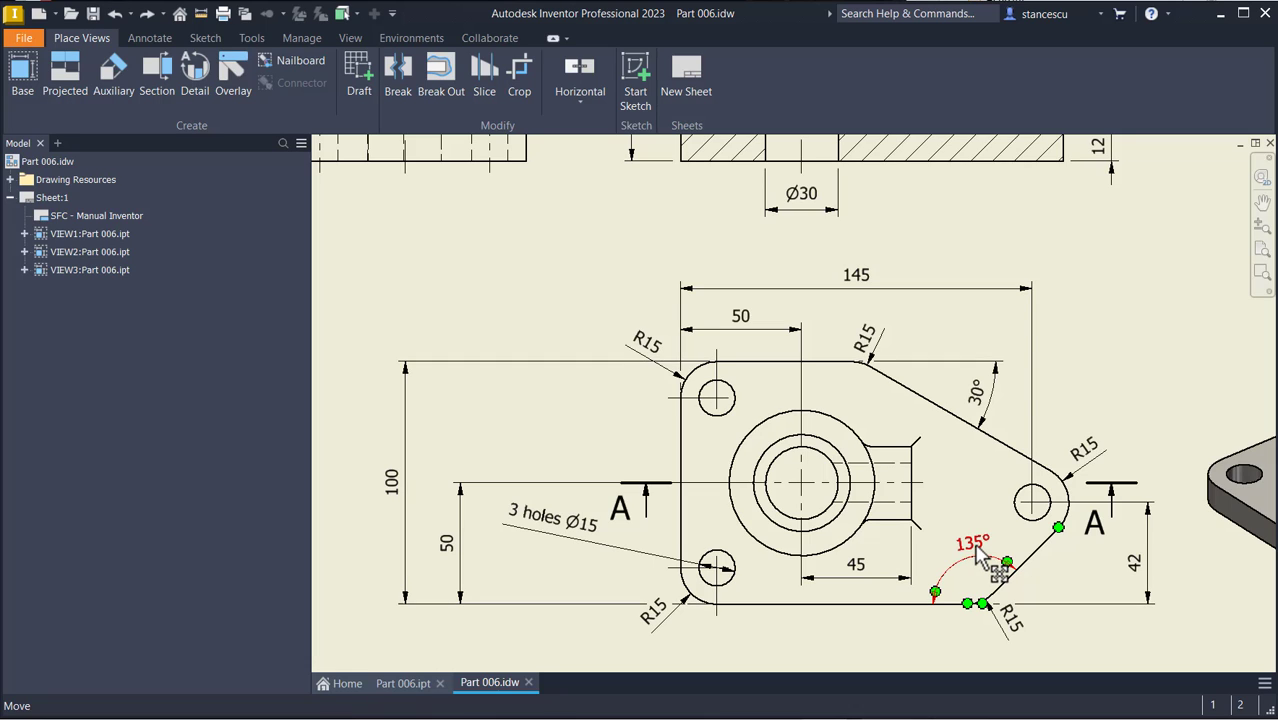
click(980, 410)
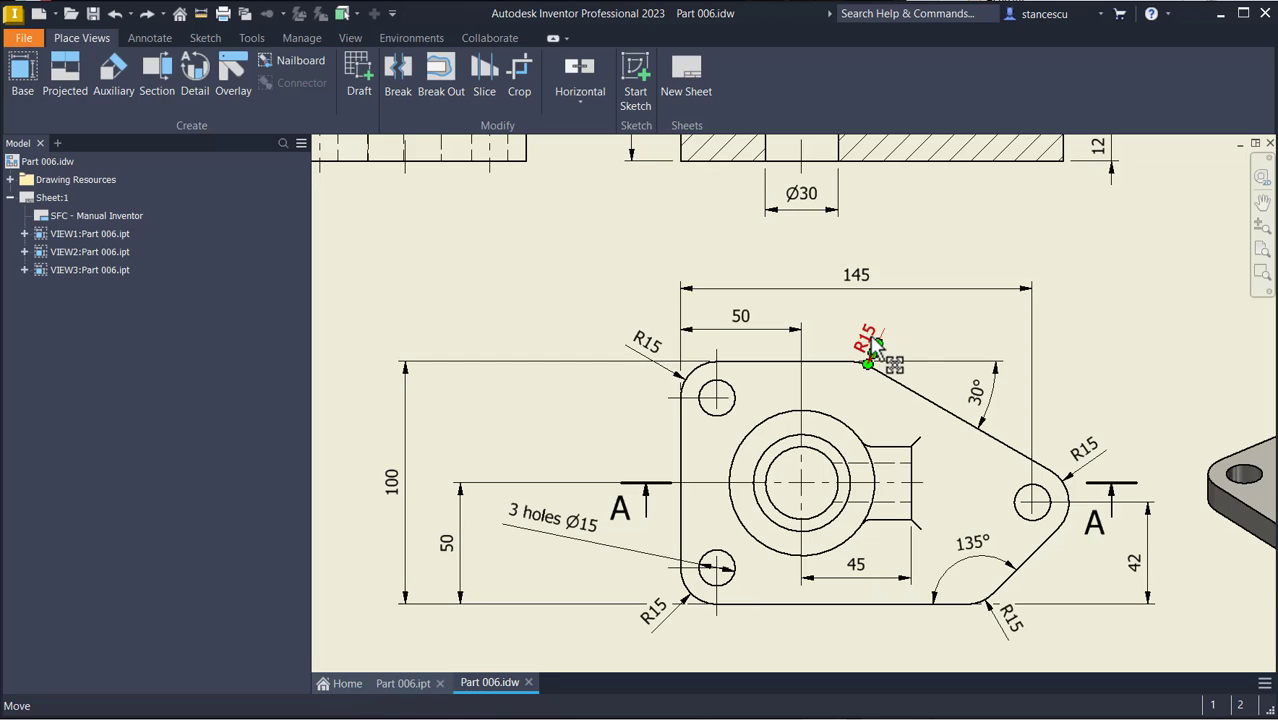
key(Escape)
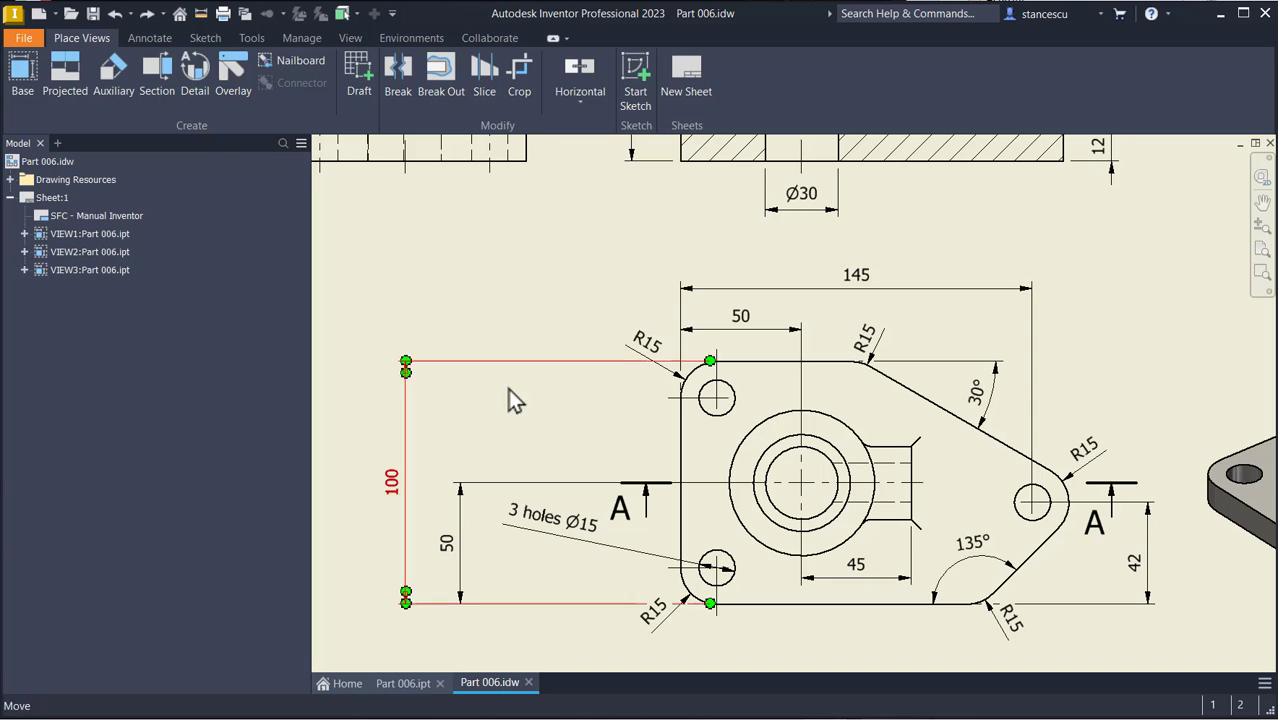
click(410, 684)
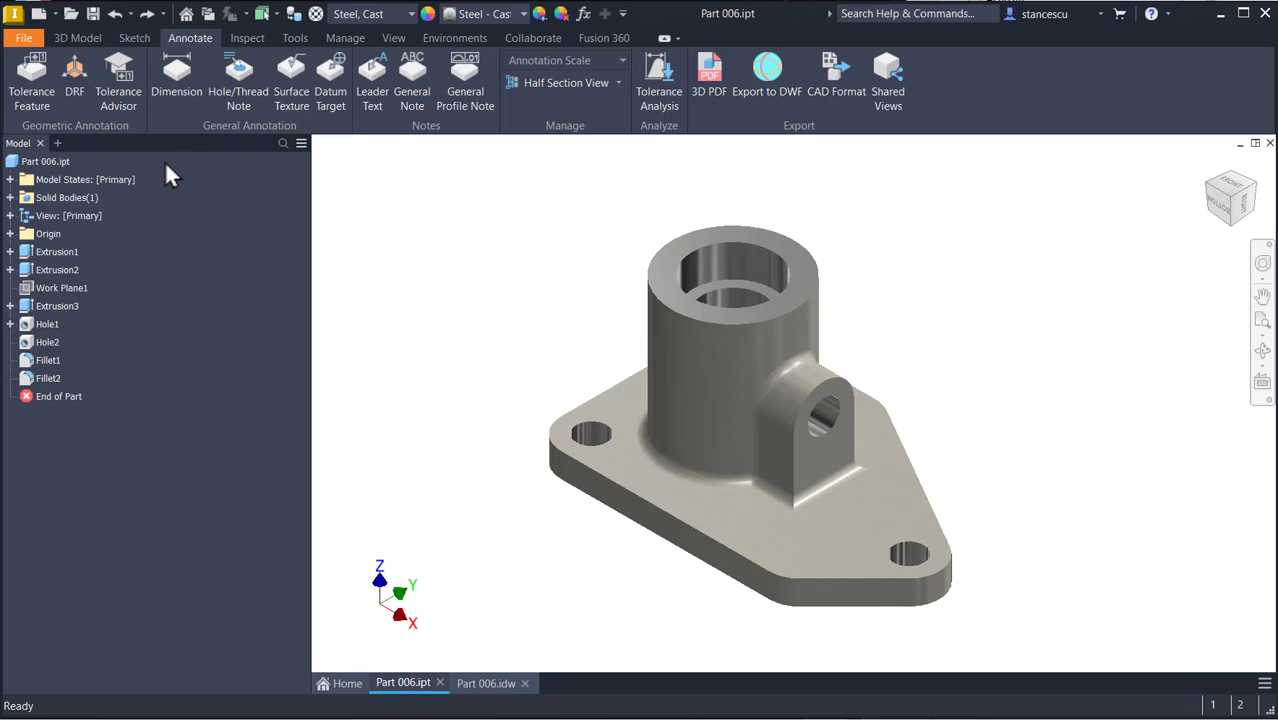
Dimension the base plate between its two edges as 100 with zero decimal places
click(186, 84)
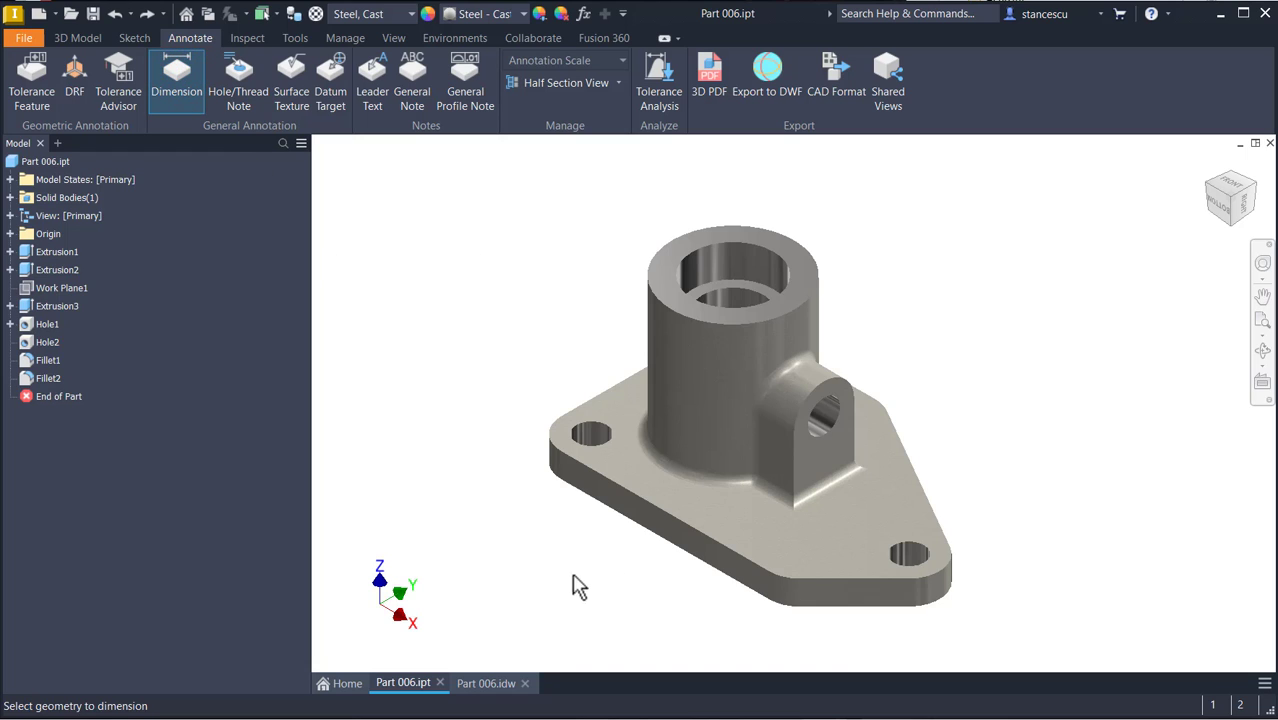
click(664, 548)
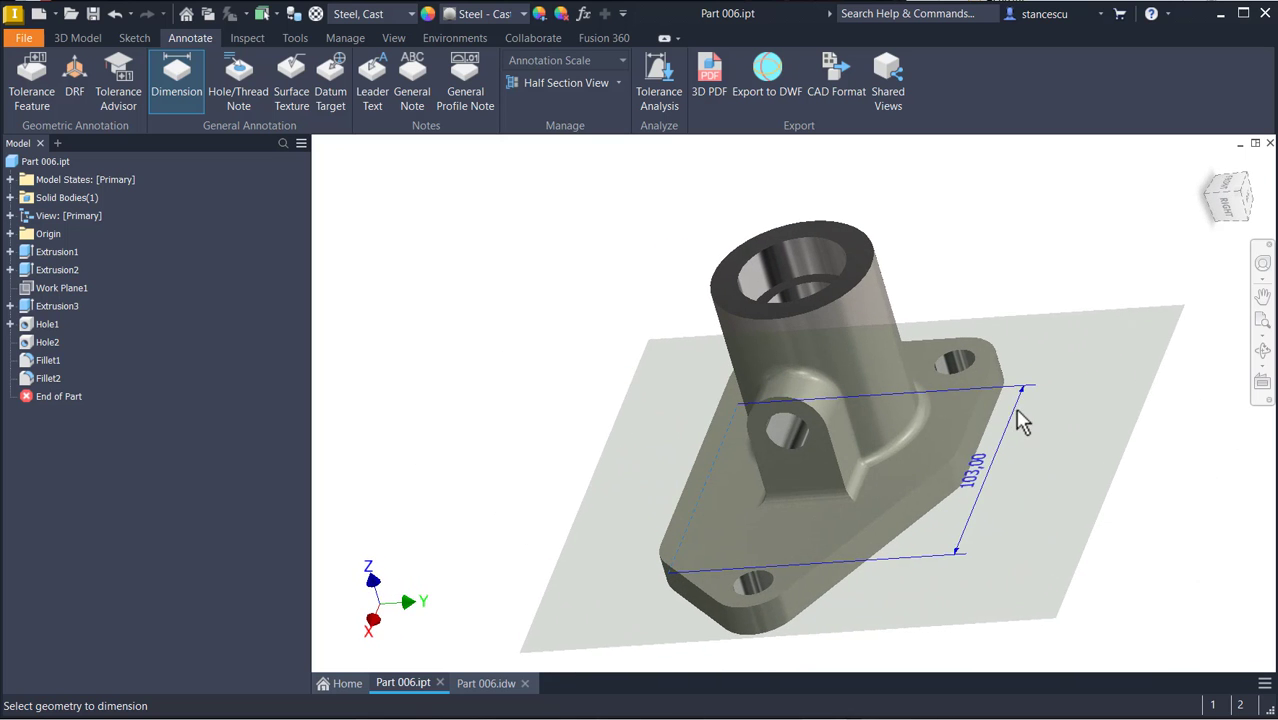
click(997, 417)
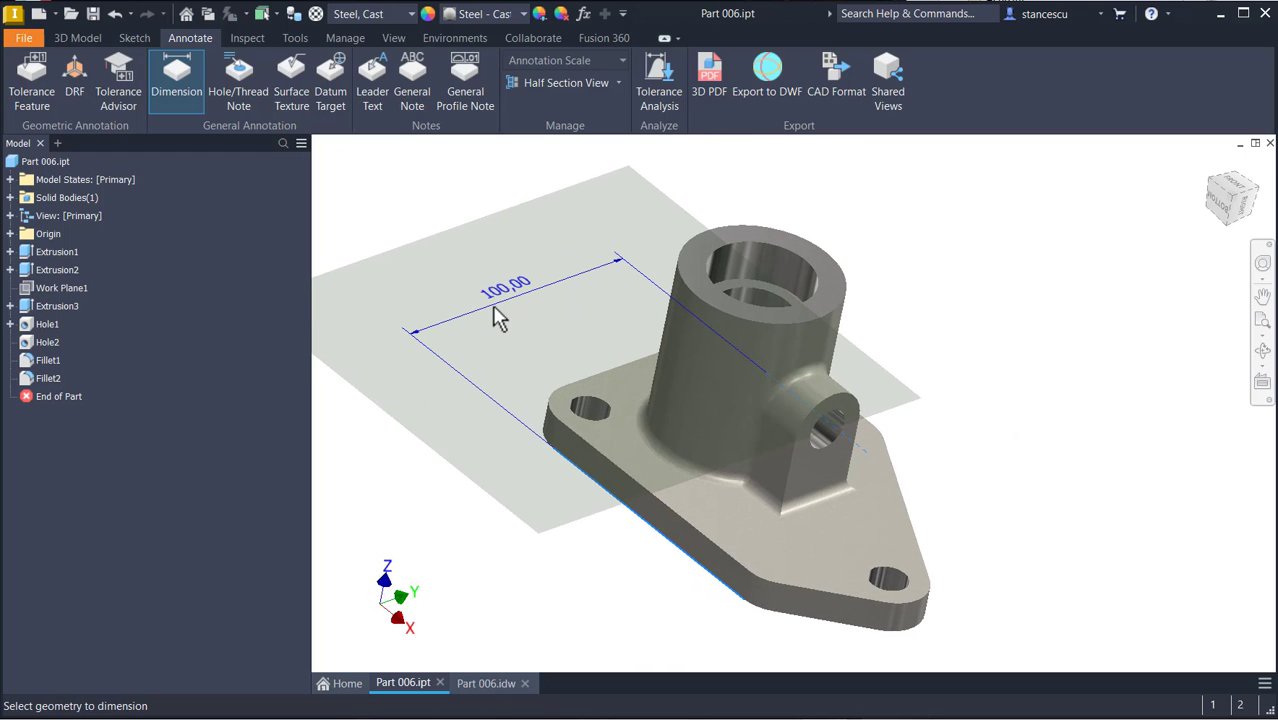
click(500, 302)
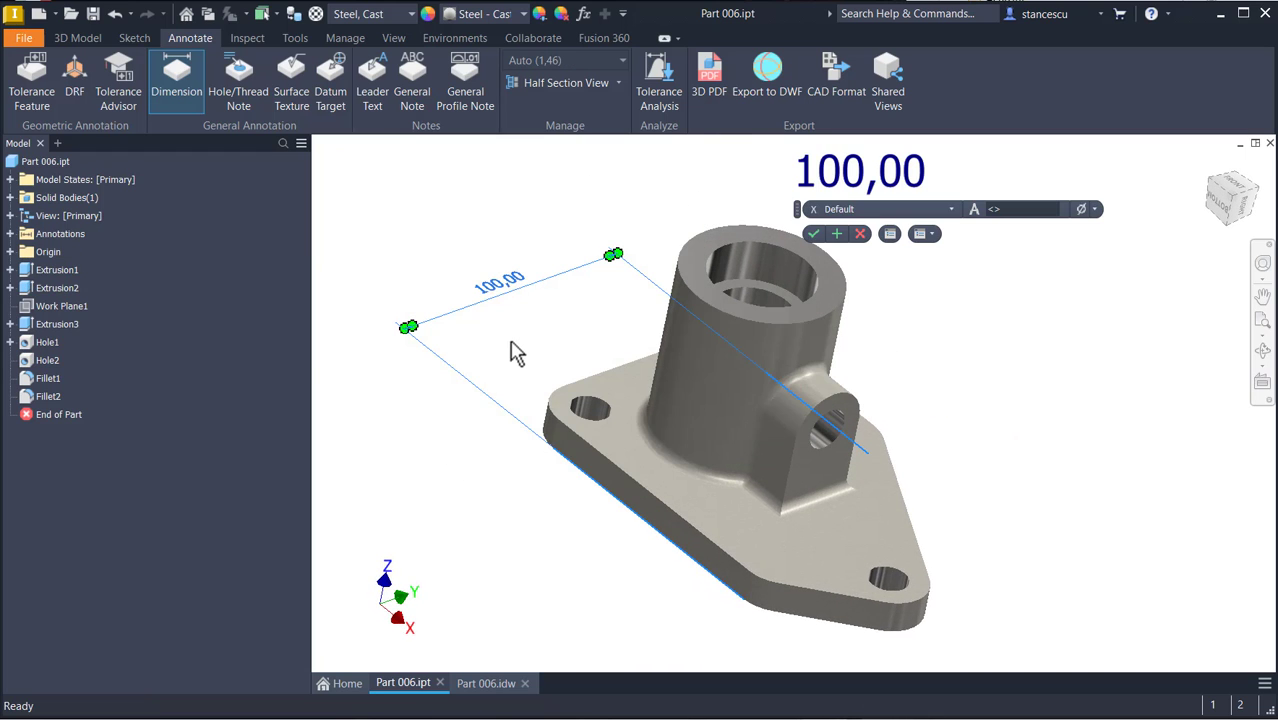
click(903, 186)
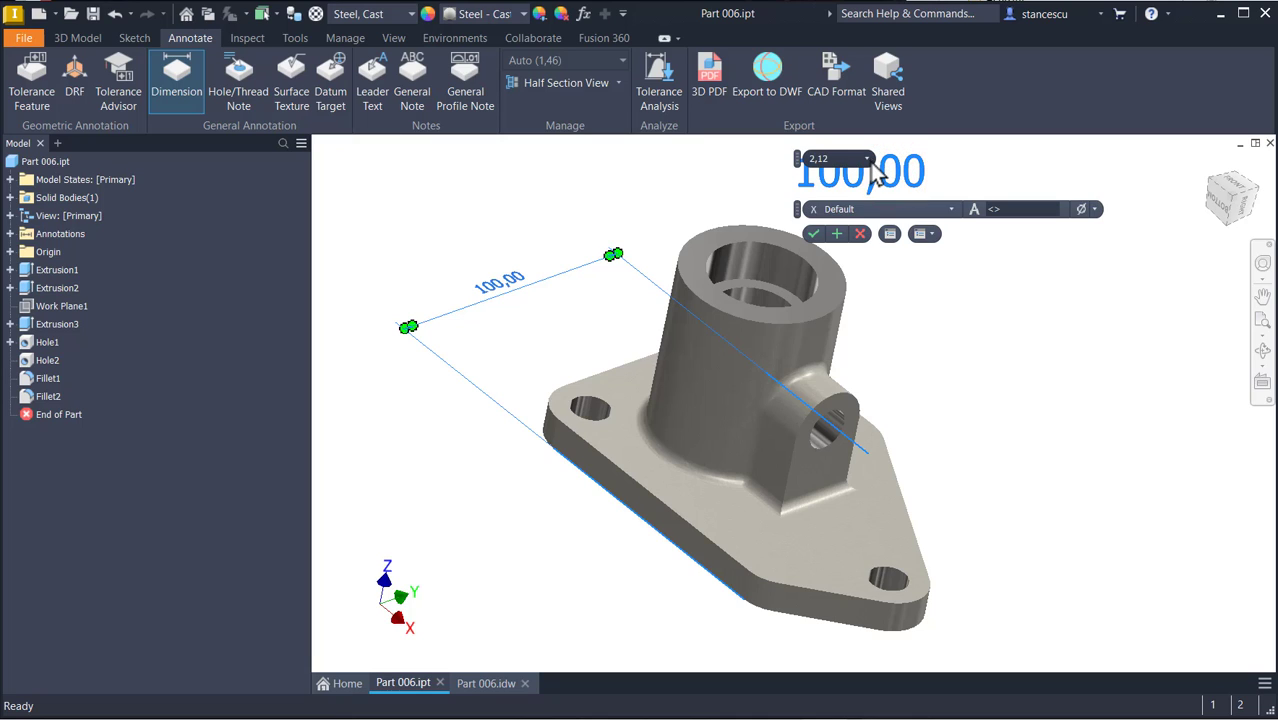
click(868, 159)
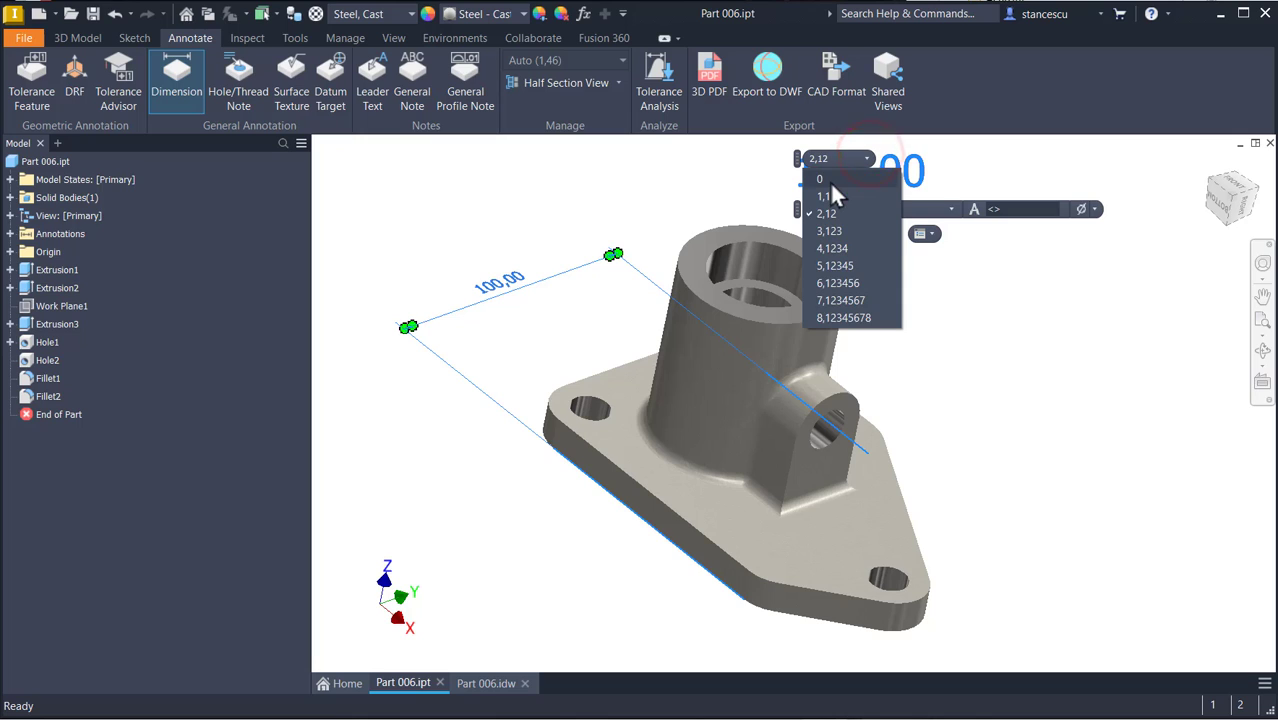
click(829, 181)
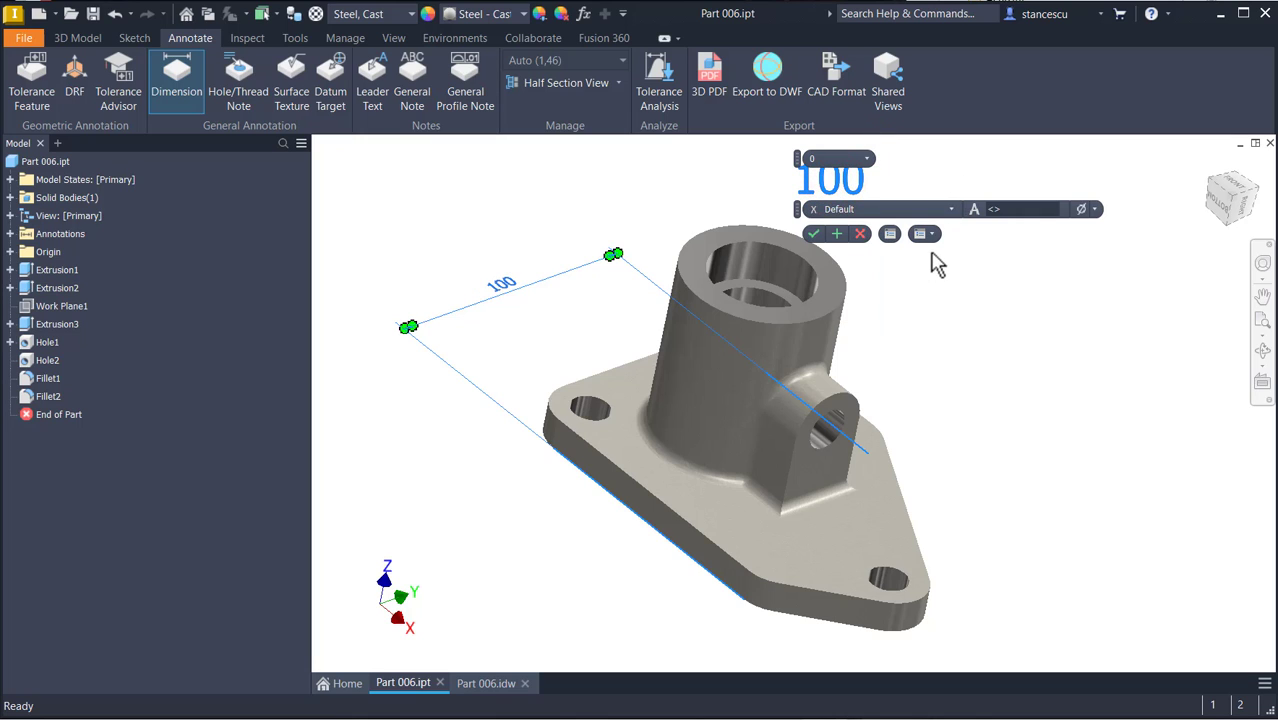
click(813, 236)
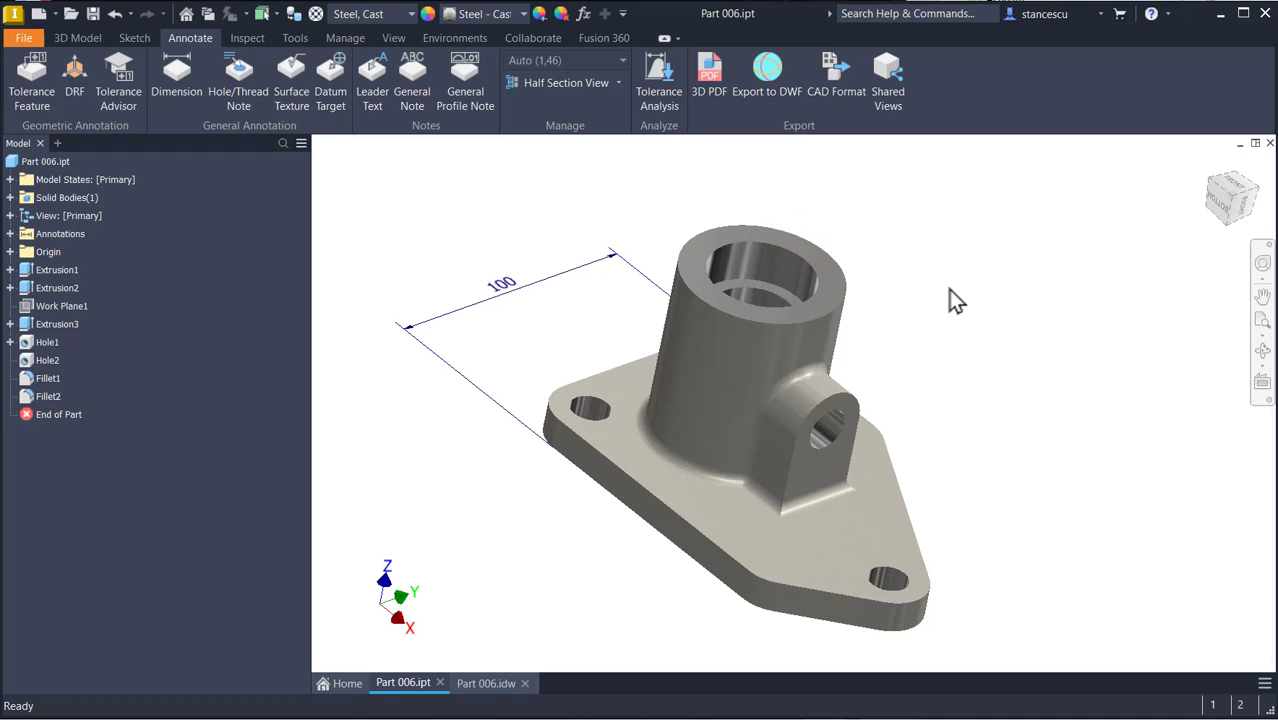
key(Home)
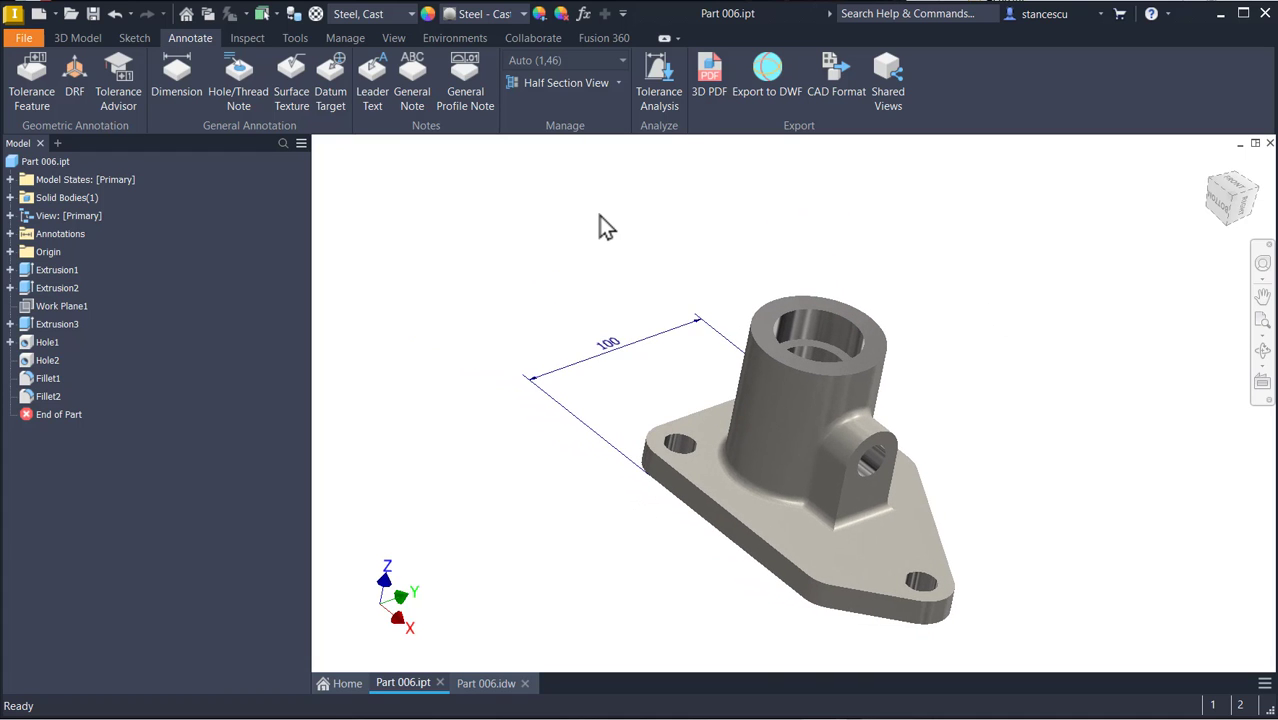
key(F6)
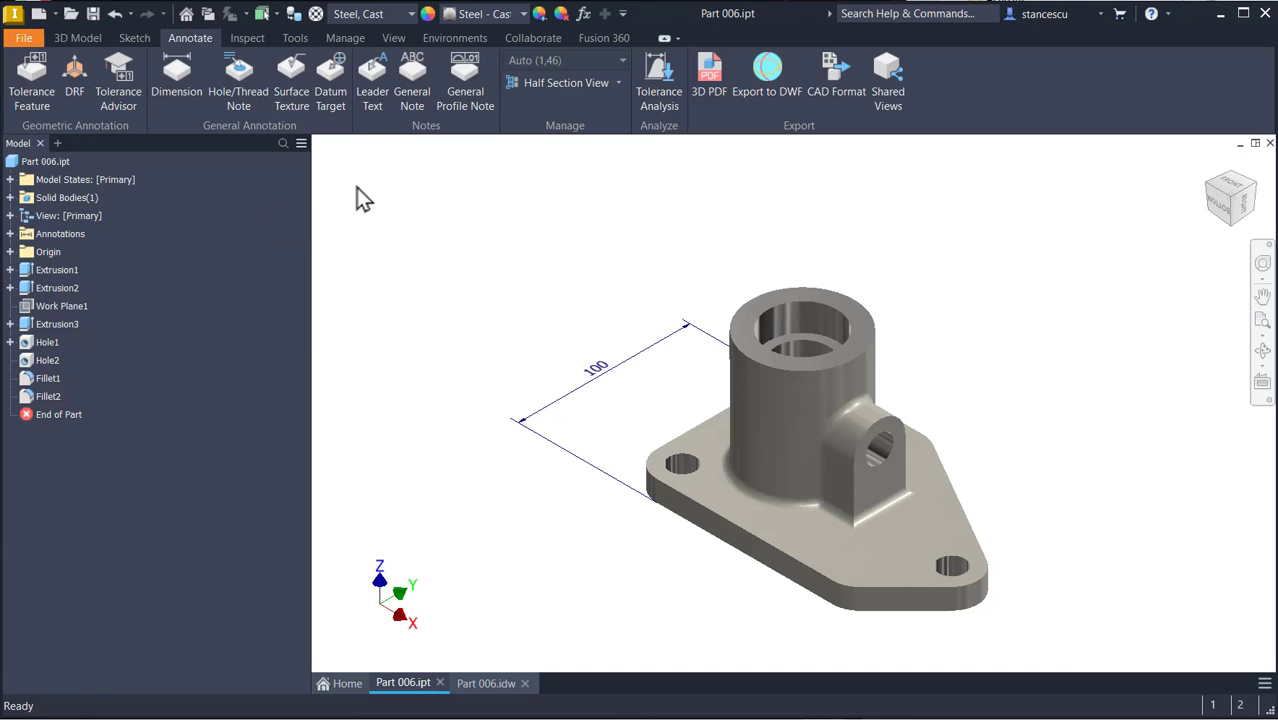
Add a 135° angle dimension between the base plate's bottom and angled edges, no decimals
click(185, 79)
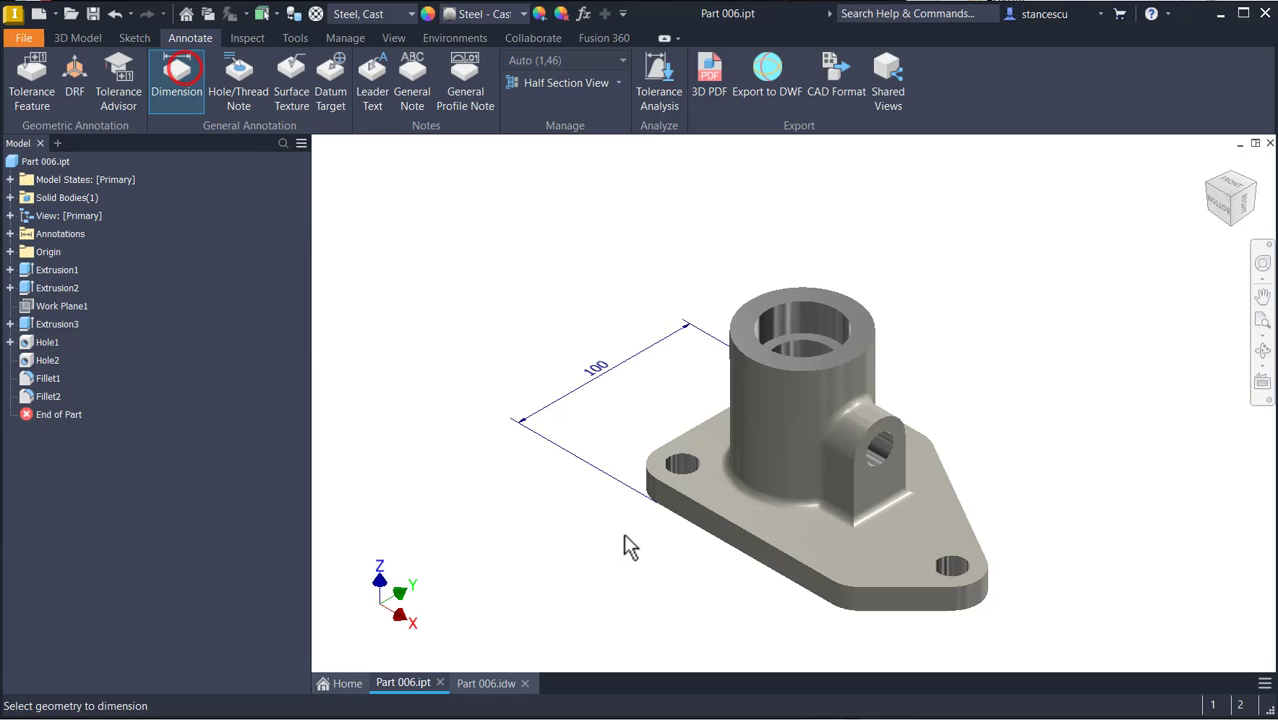
click(787, 559)
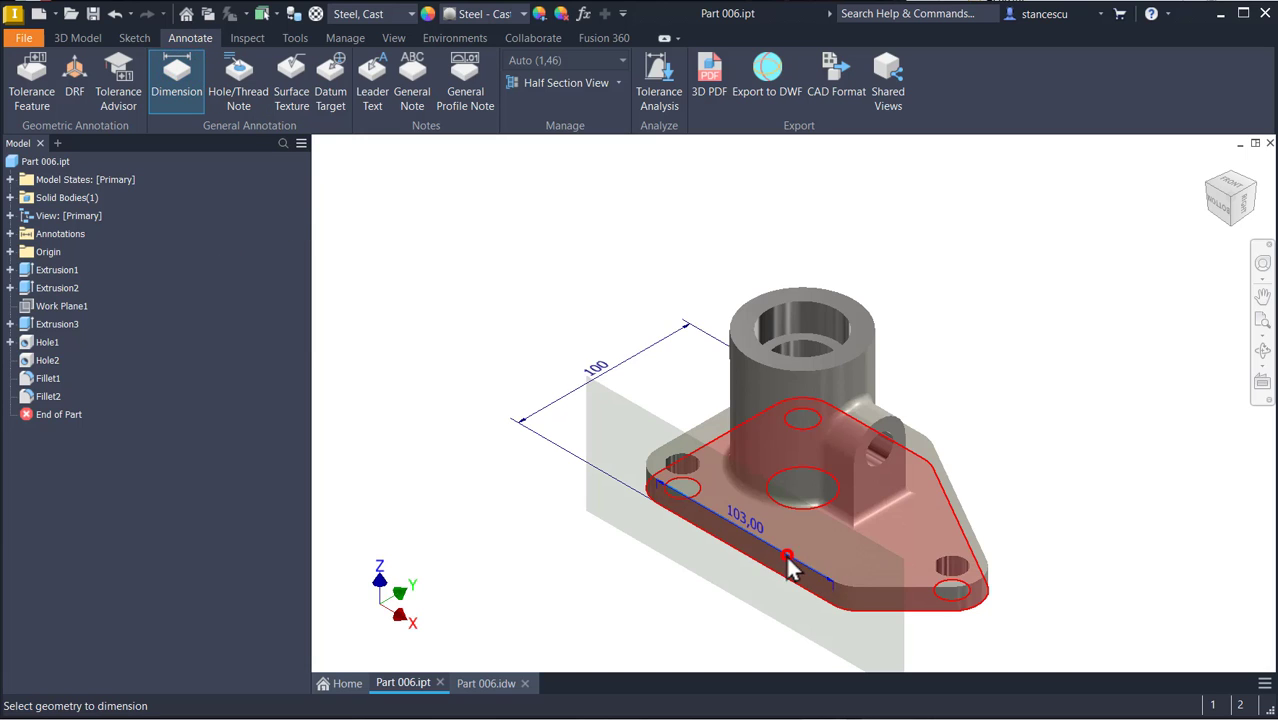
click(882, 585)
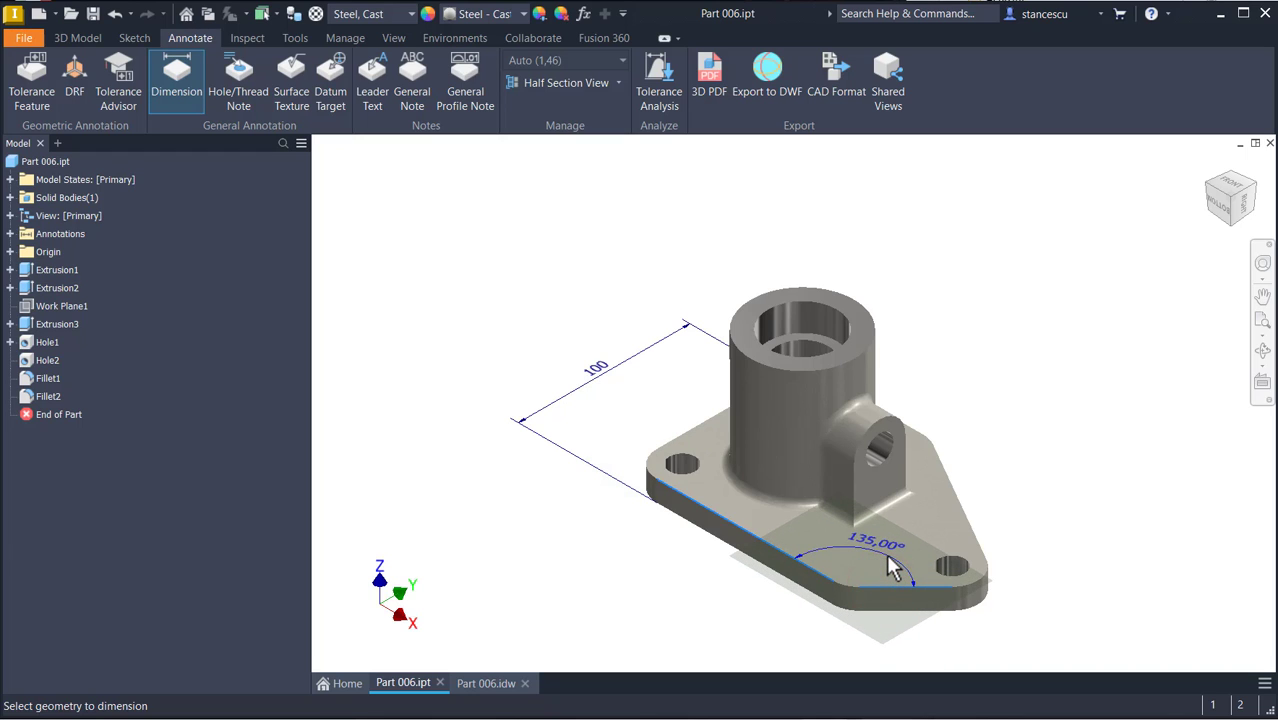
click(886, 557)
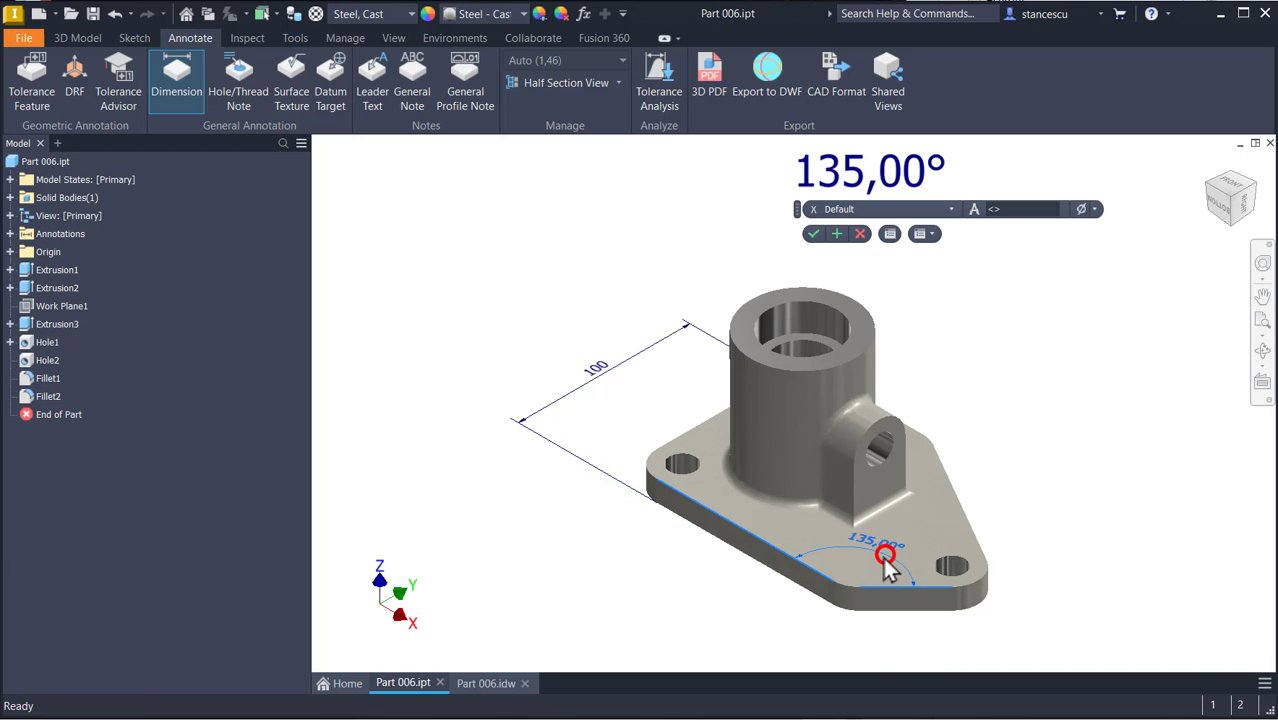
click(889, 162)
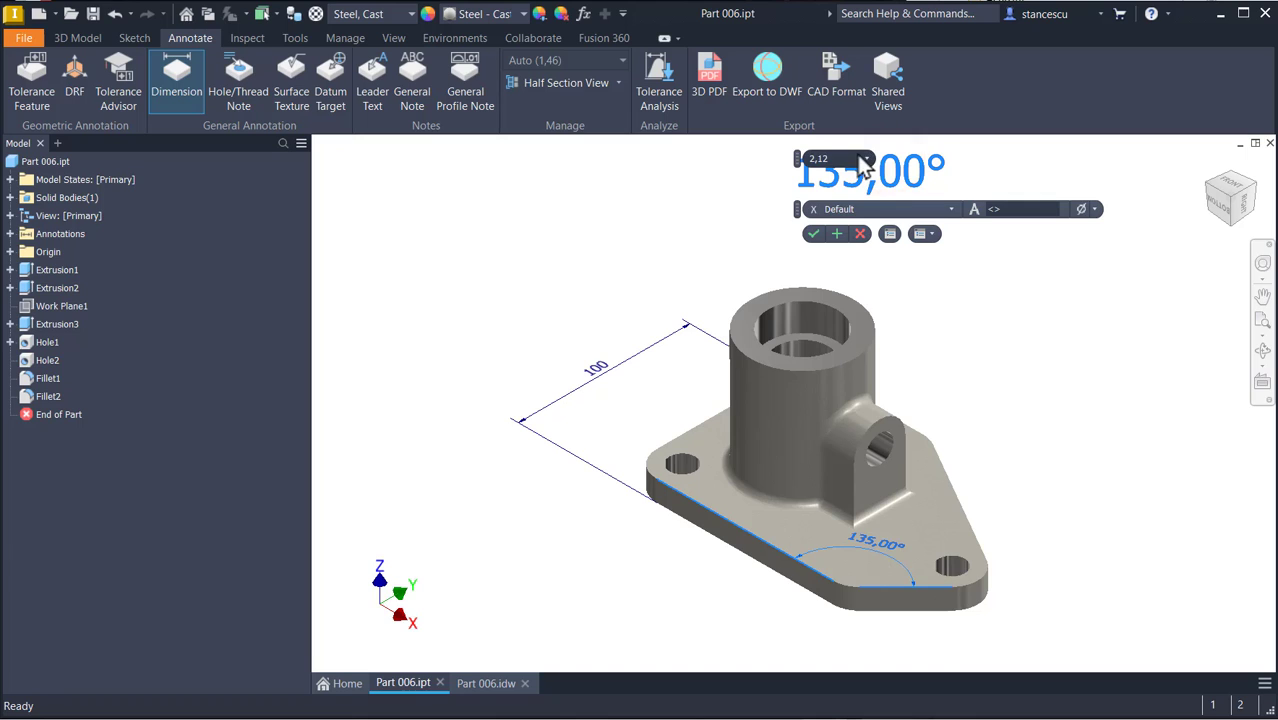
click(864, 159)
click(826, 177)
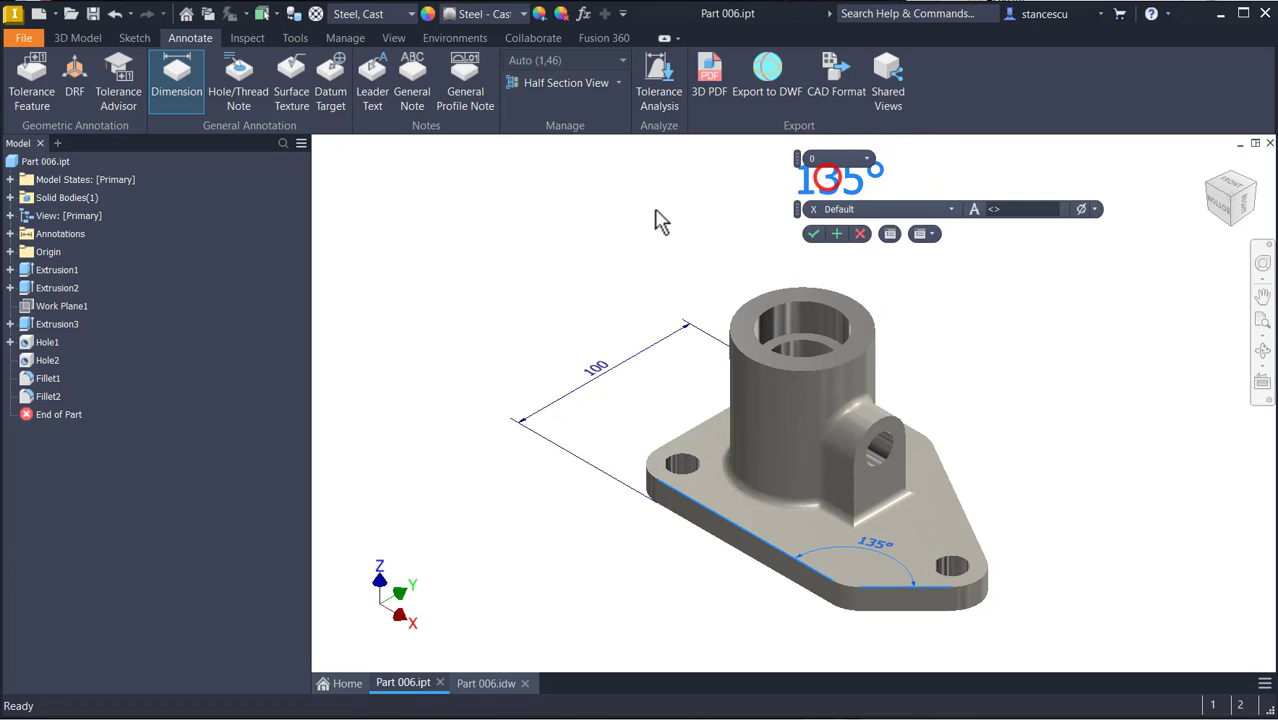
click(813, 235)
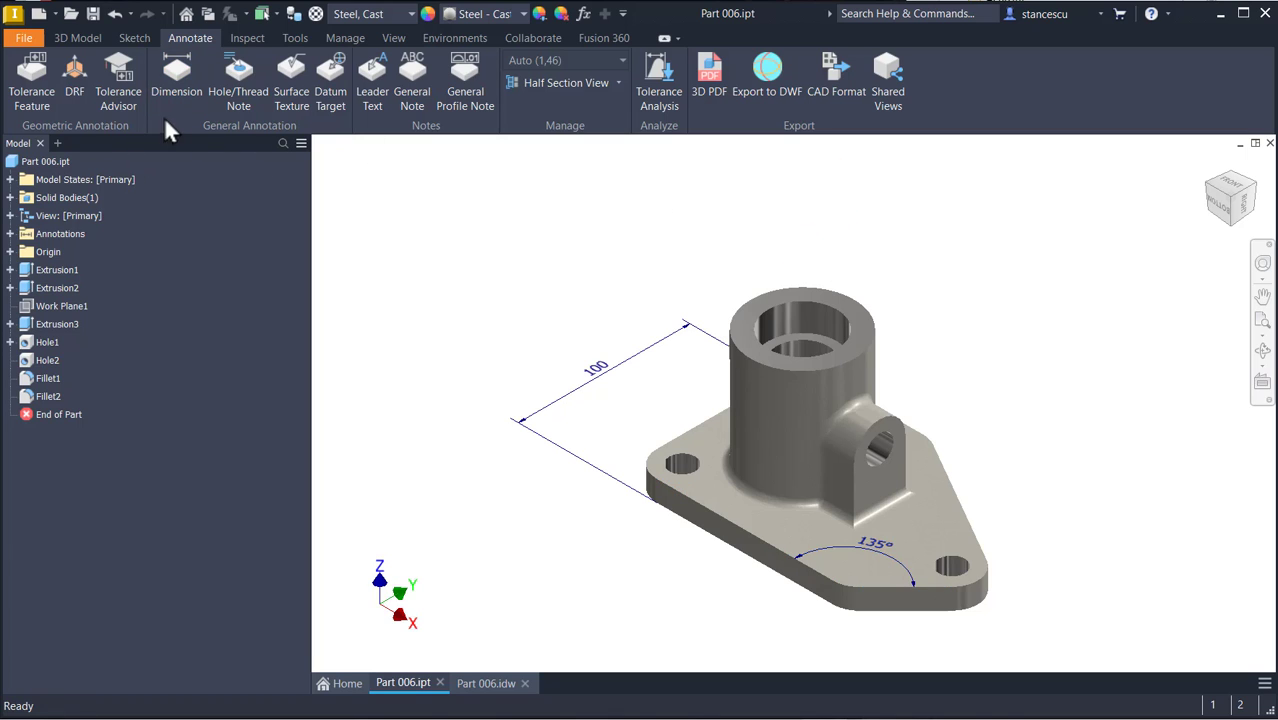
Add an R15 radius dimension to the flange's rounded corner with zero decimals
click(172, 76)
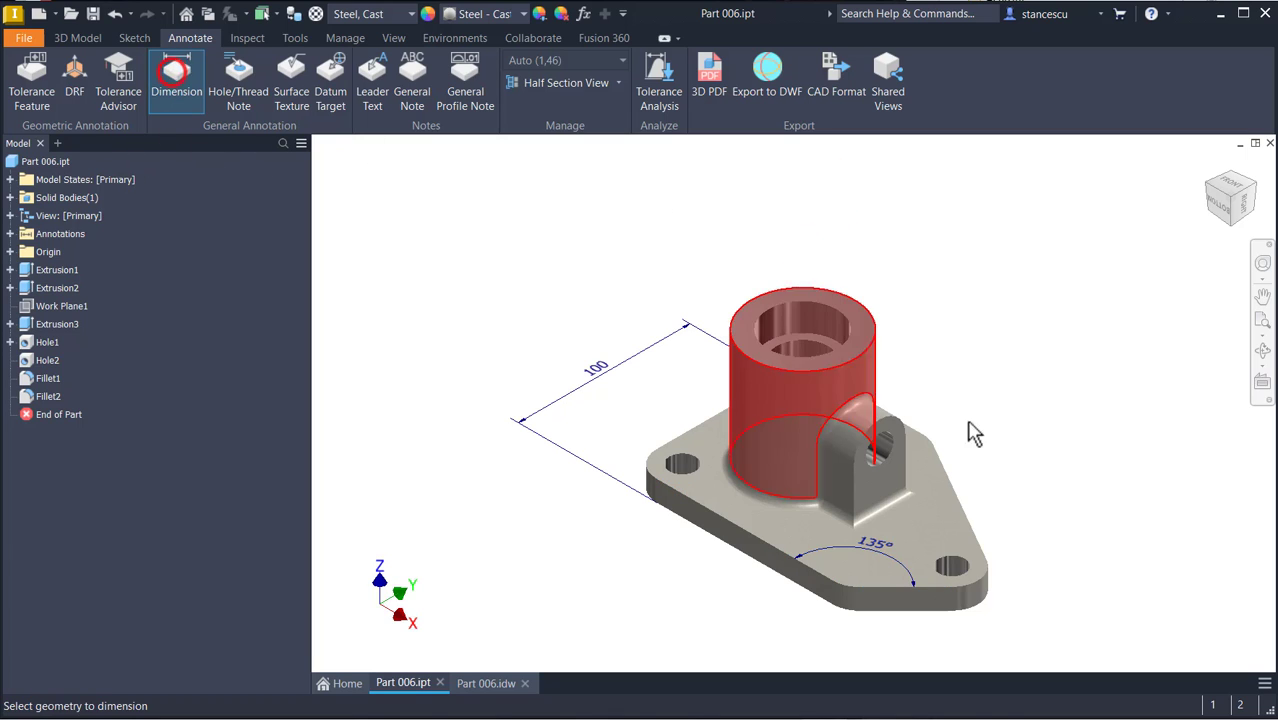
click(984, 604)
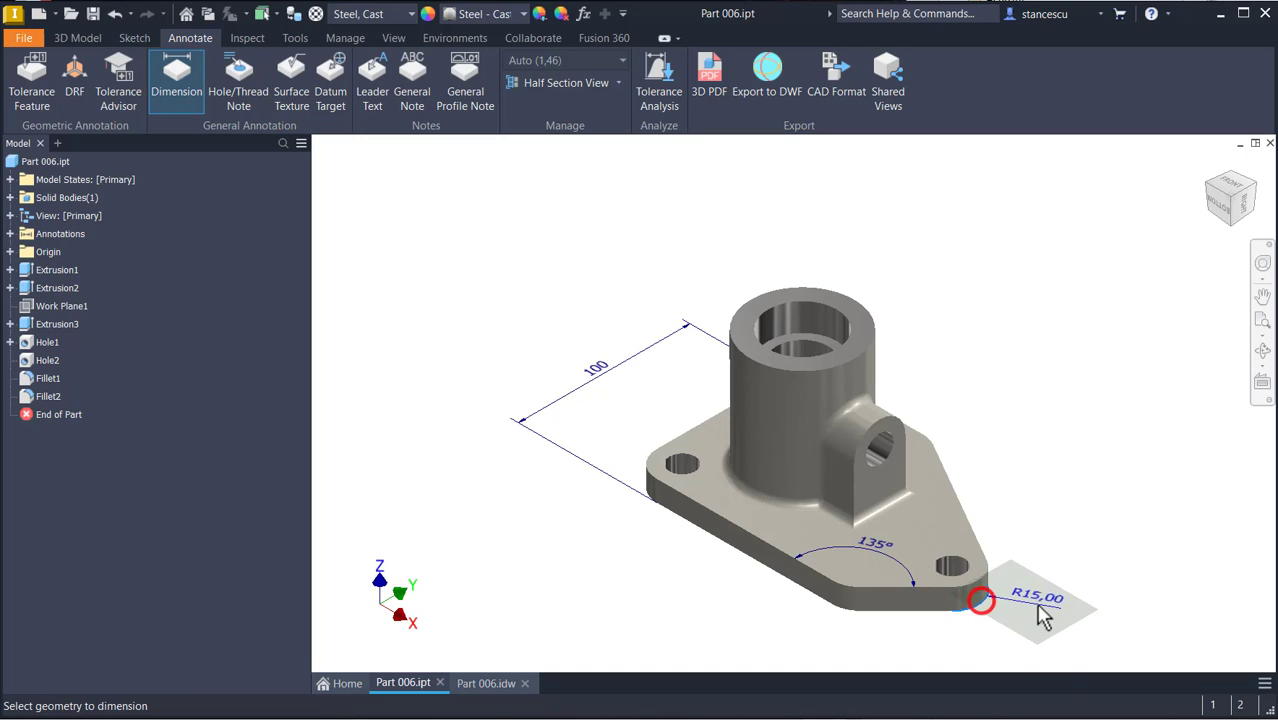
click(1058, 600)
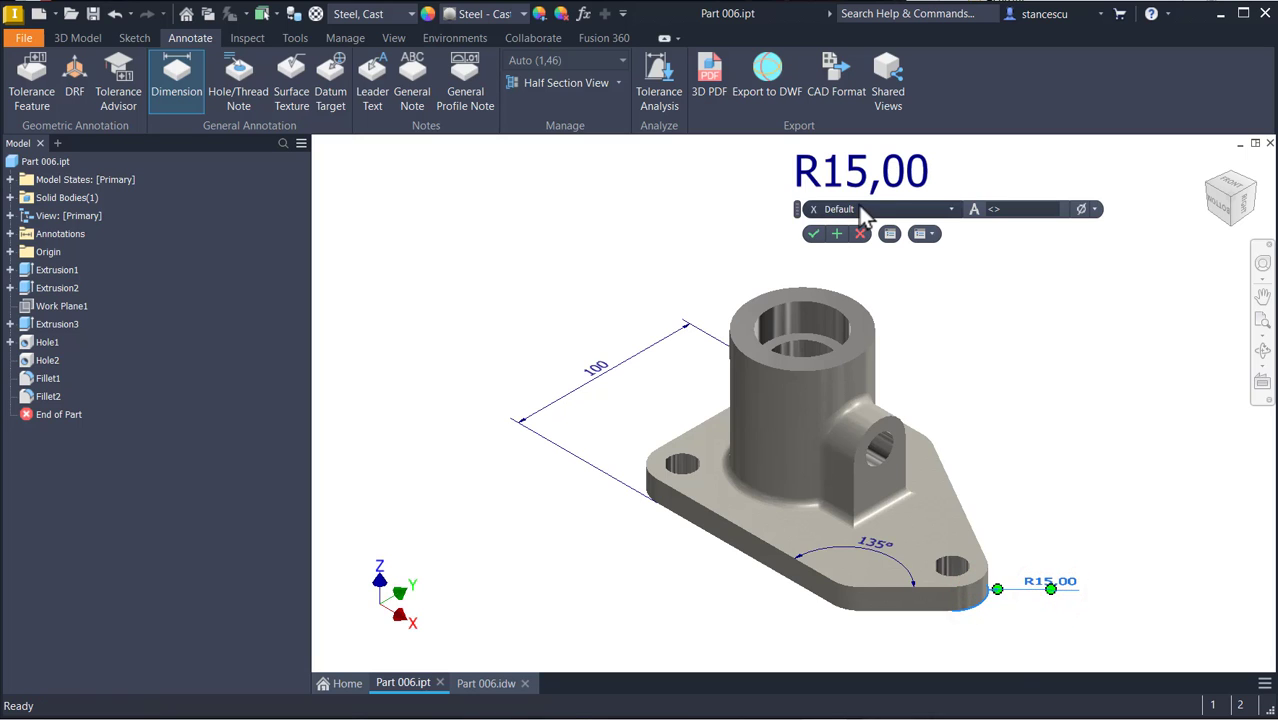
double_click(878, 180)
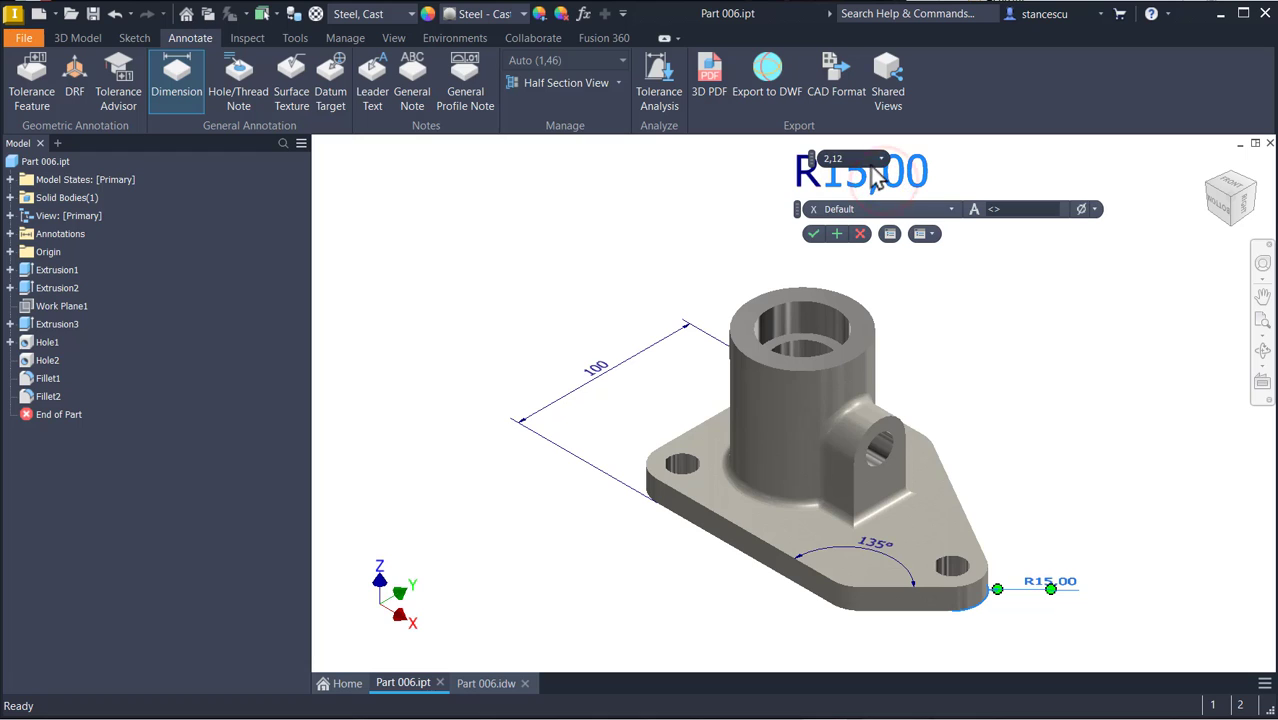
click(882, 159)
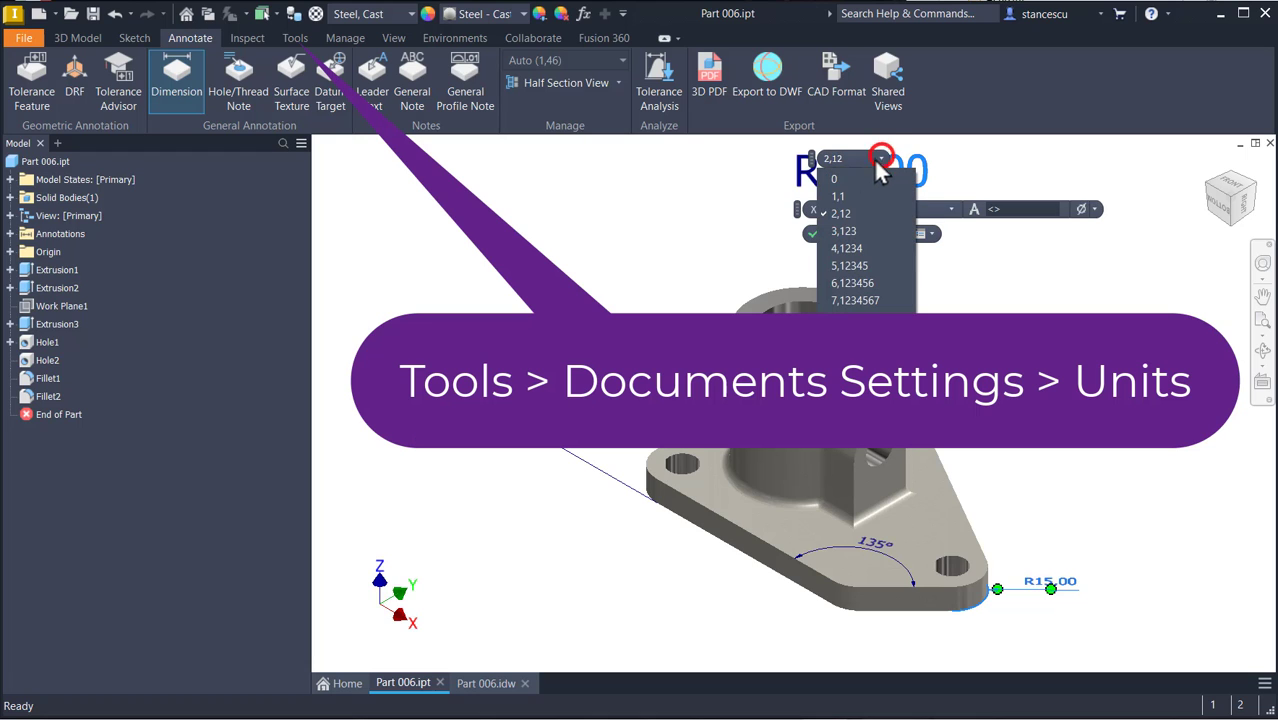
click(880, 174)
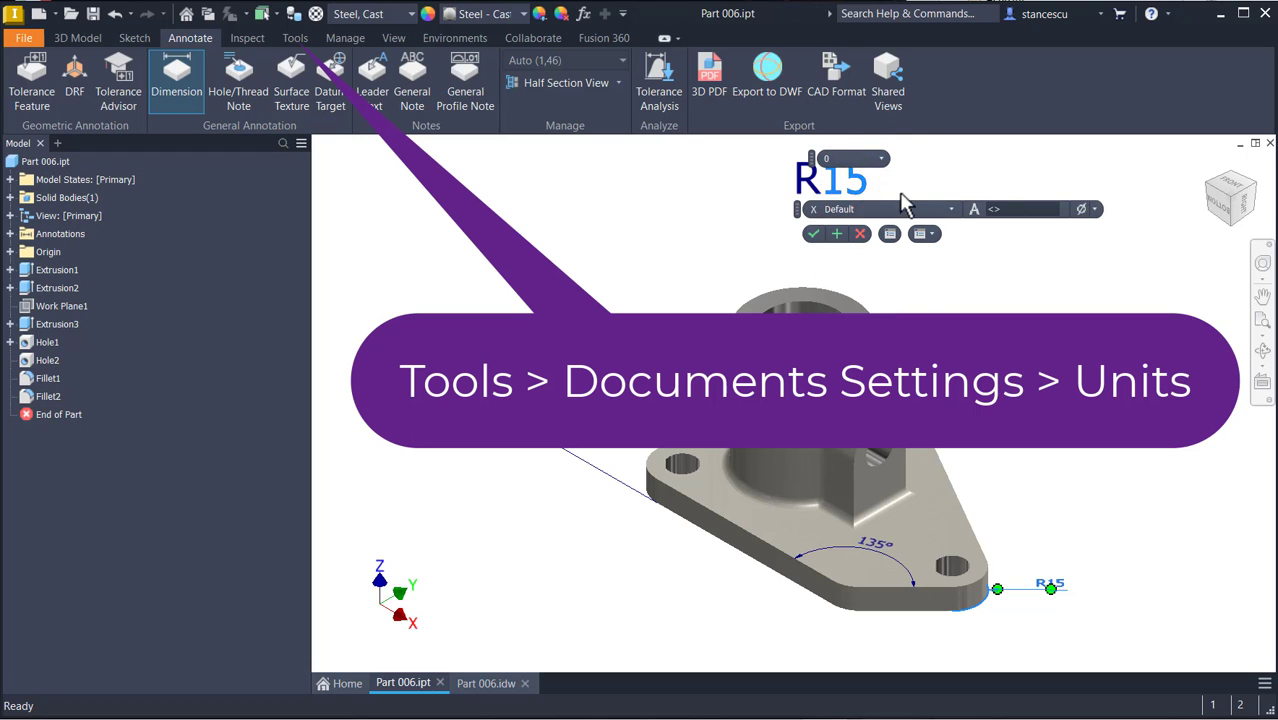
click(813, 233)
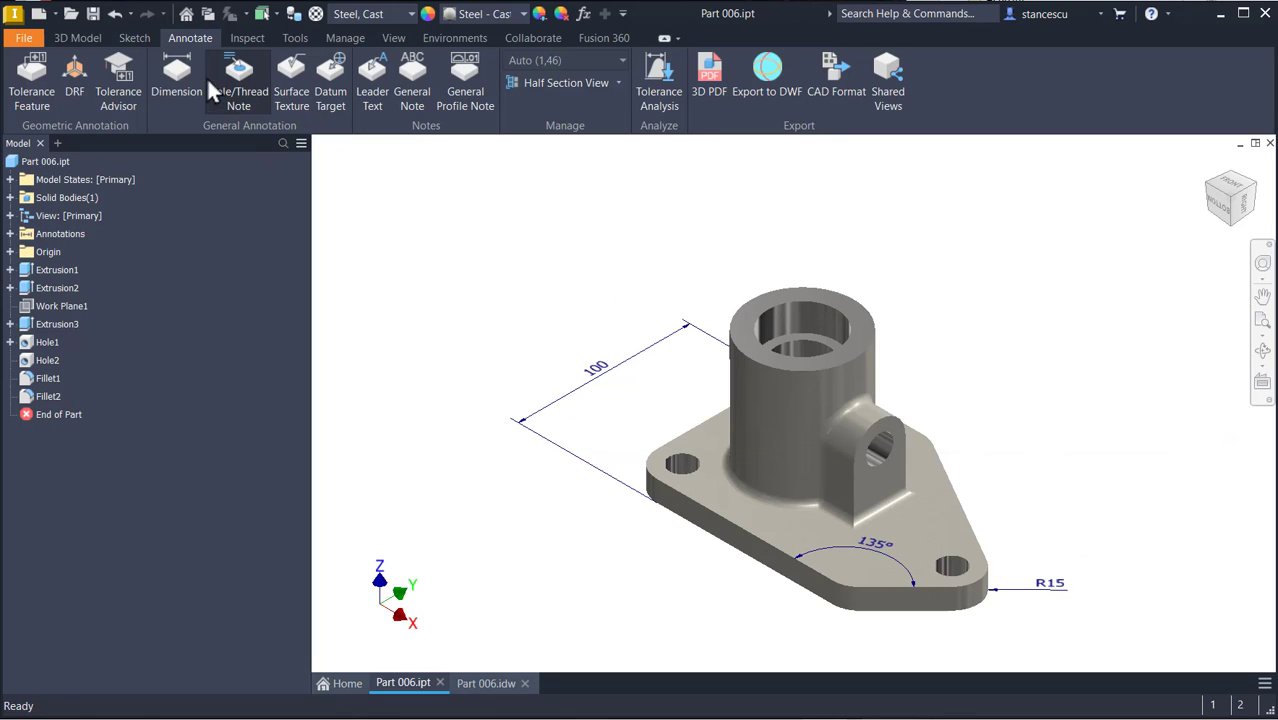
Dimension the boss bore's top edge as Ø40,00
click(176, 78)
click(824, 318)
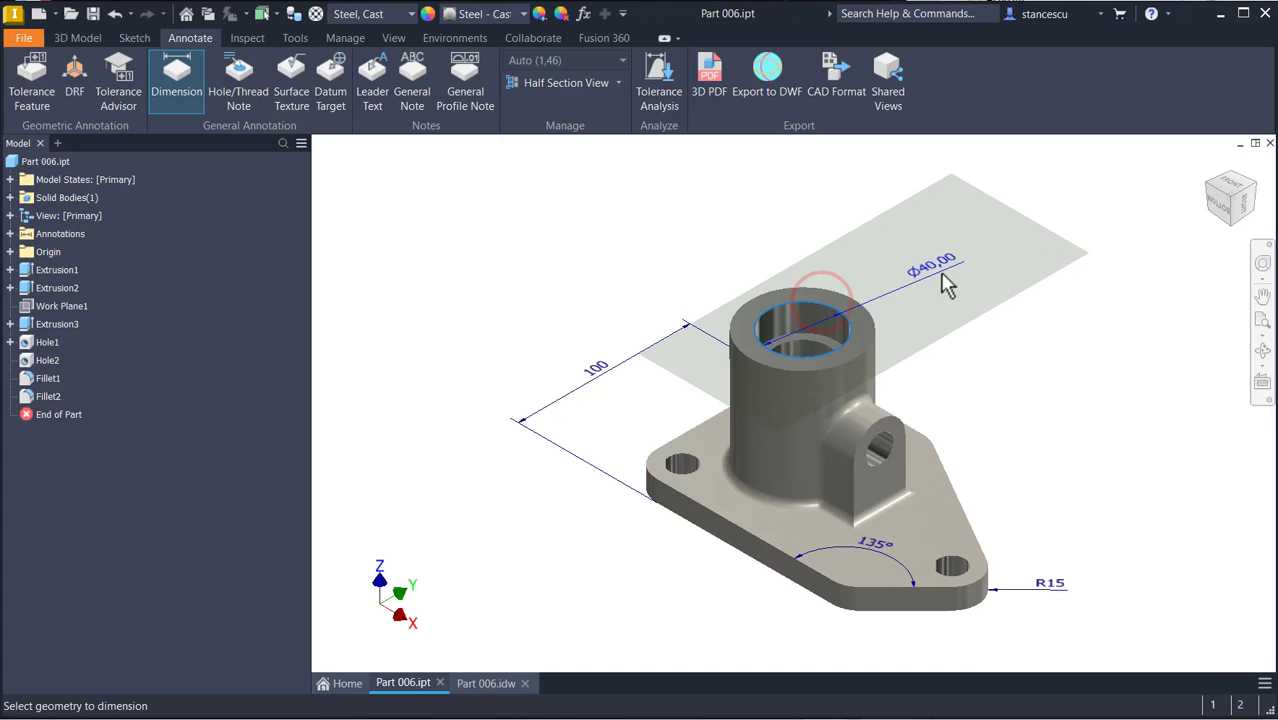
click(945, 277)
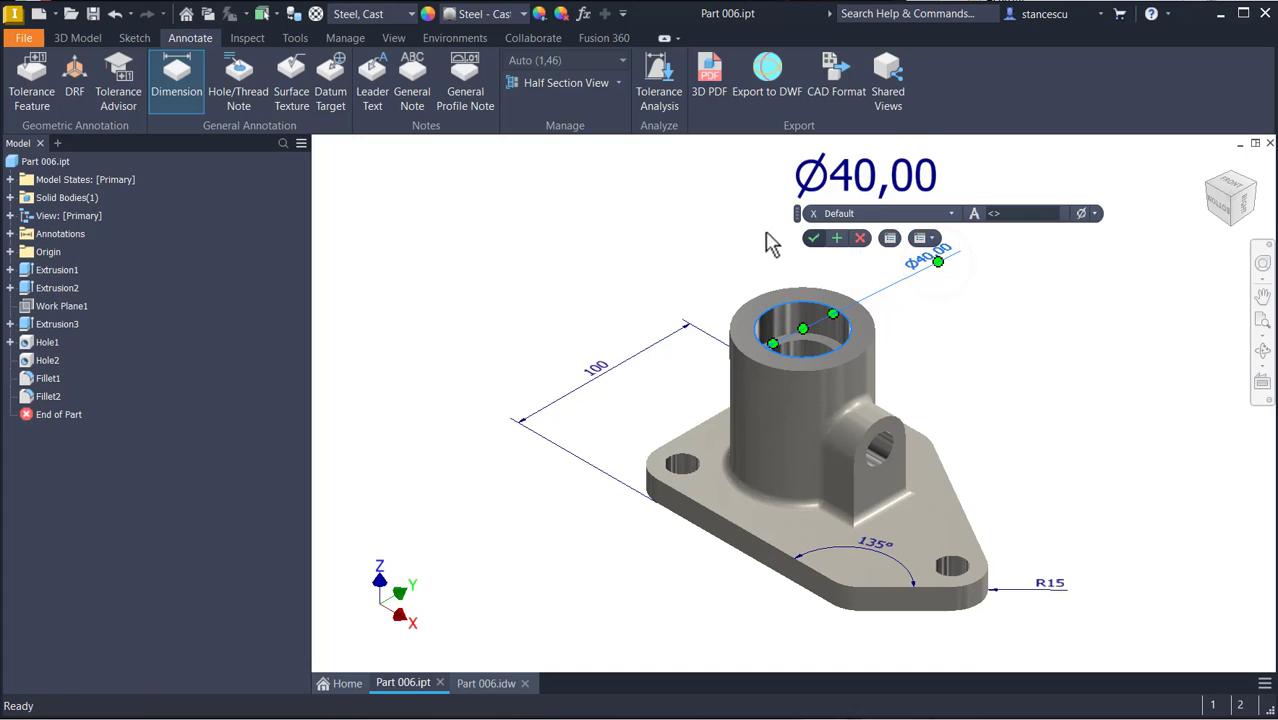
click(812, 240)
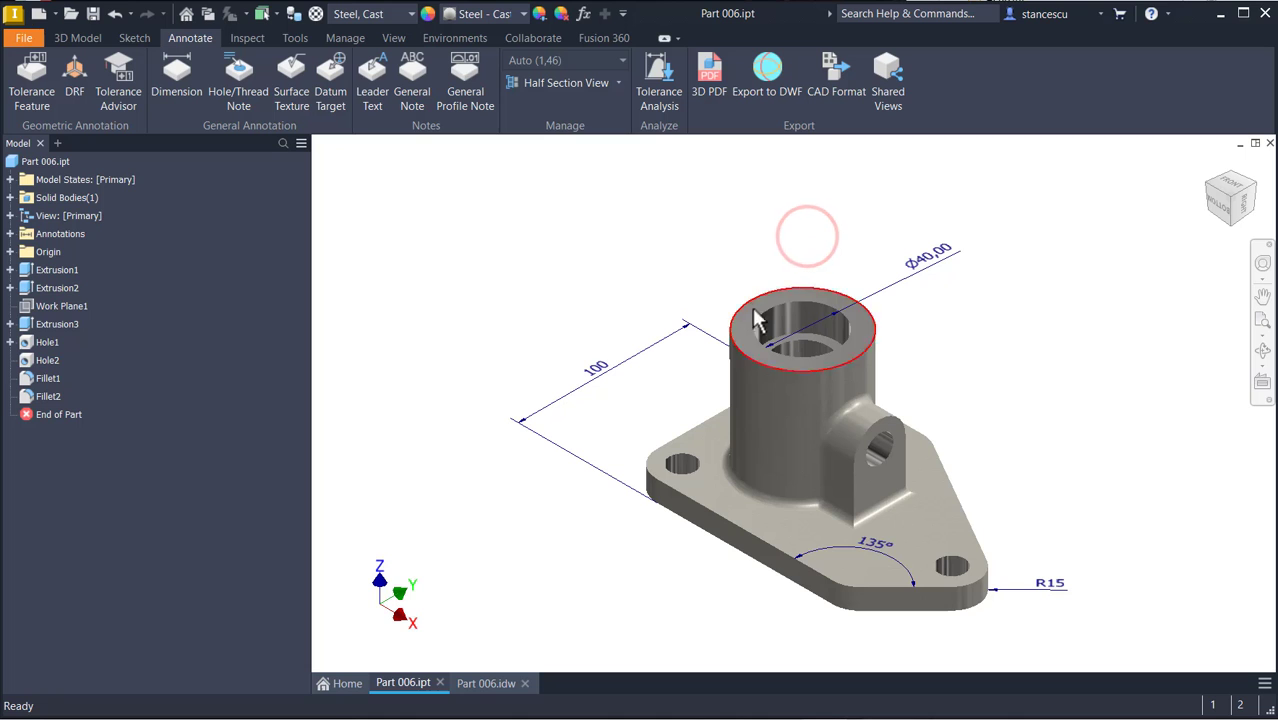
Add an R4 radius dimension with no decimals to the fillet at the boss base
scroll(730, 475, down, 5)
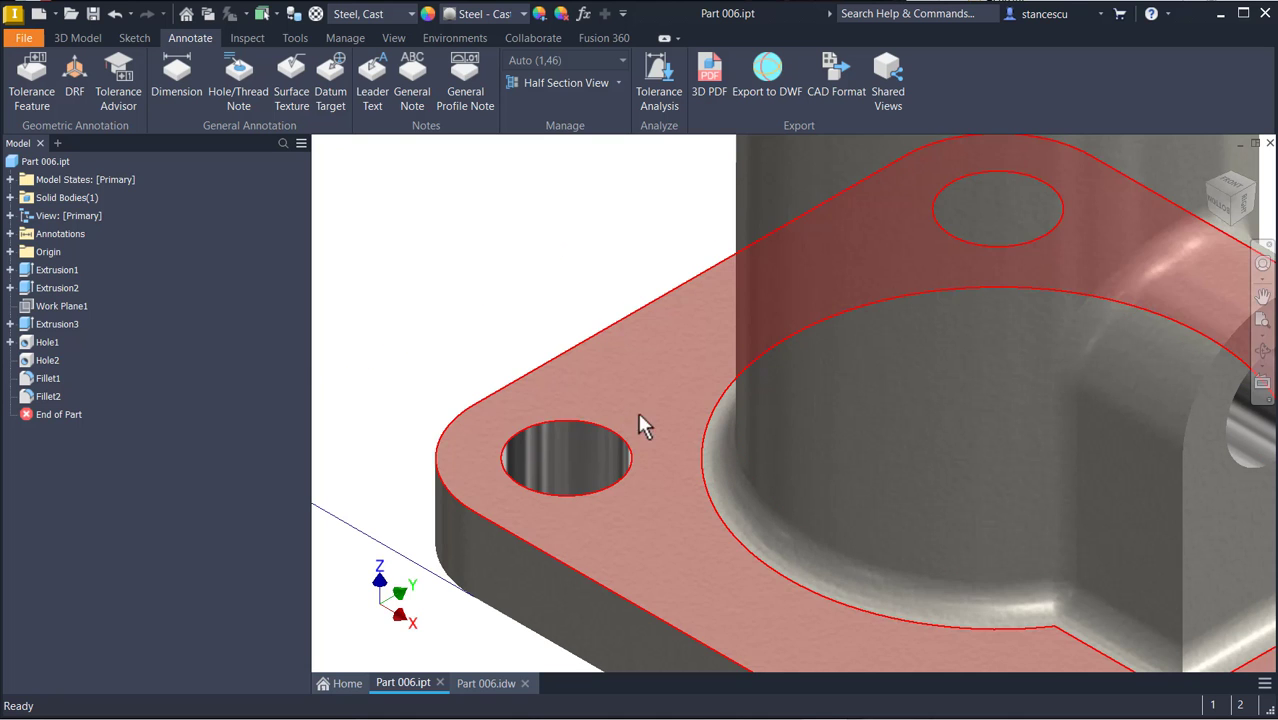
click(719, 456)
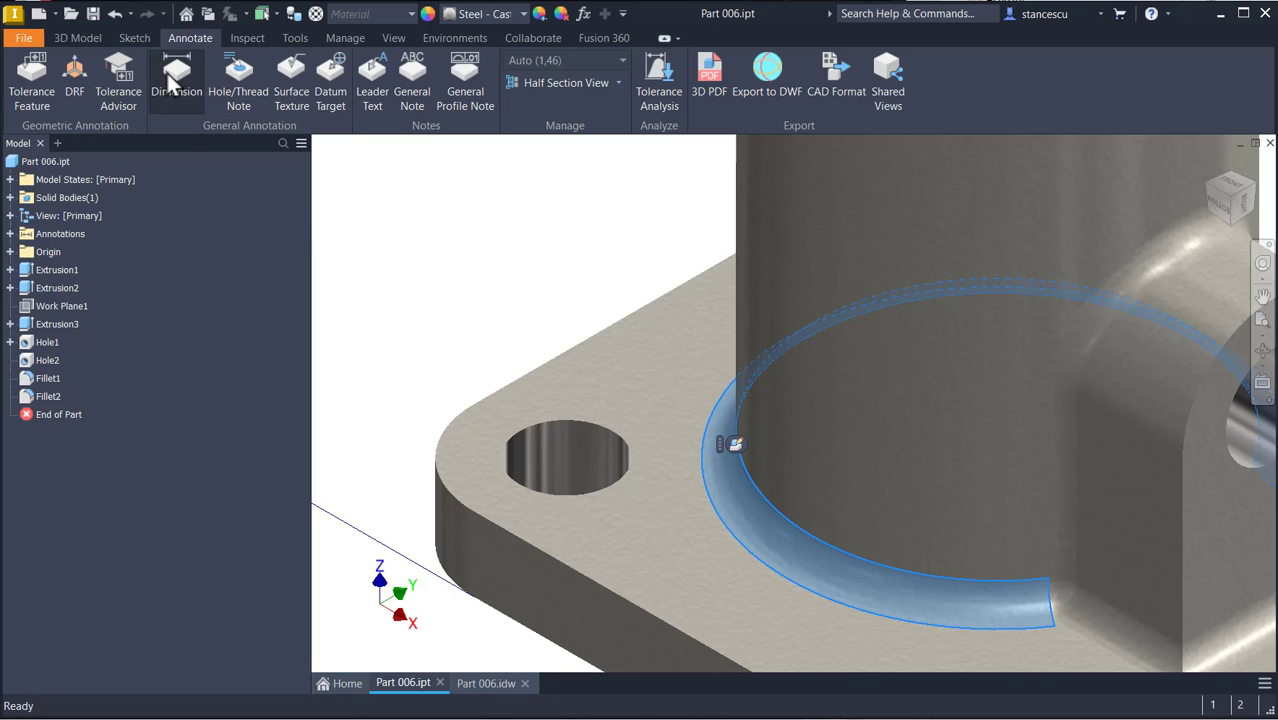
click(491, 242)
click(177, 75)
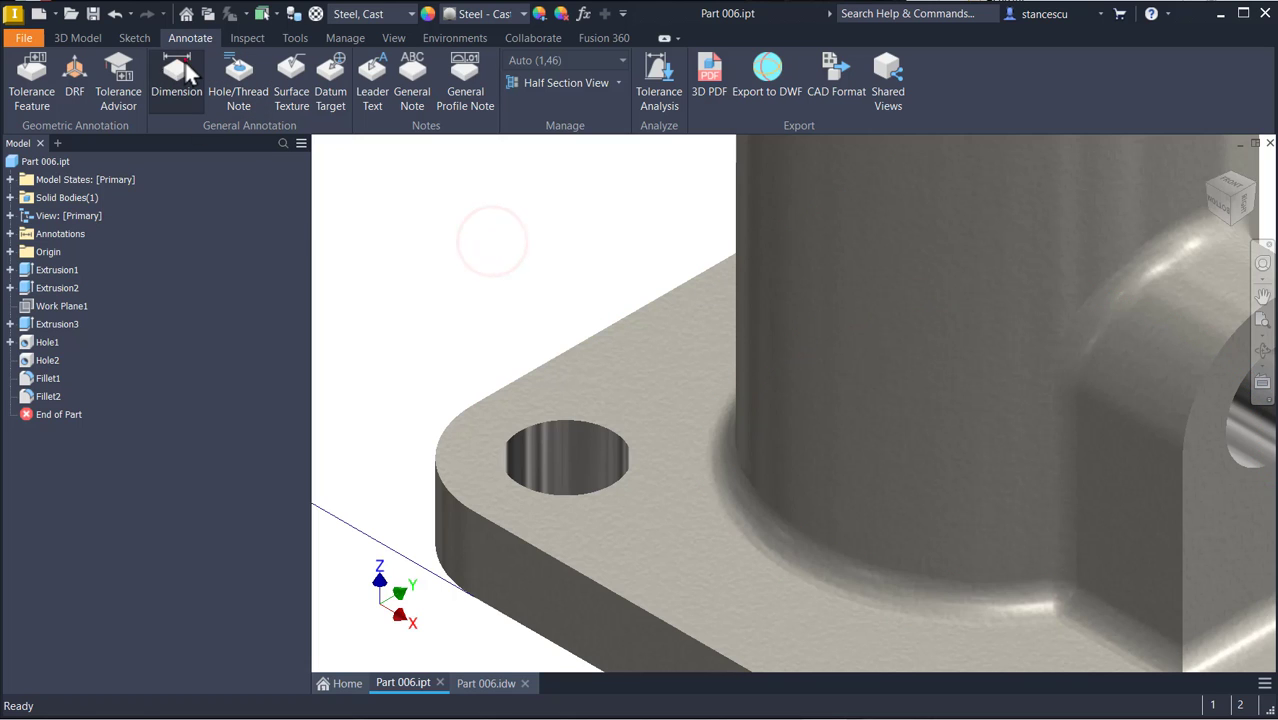
click(719, 453)
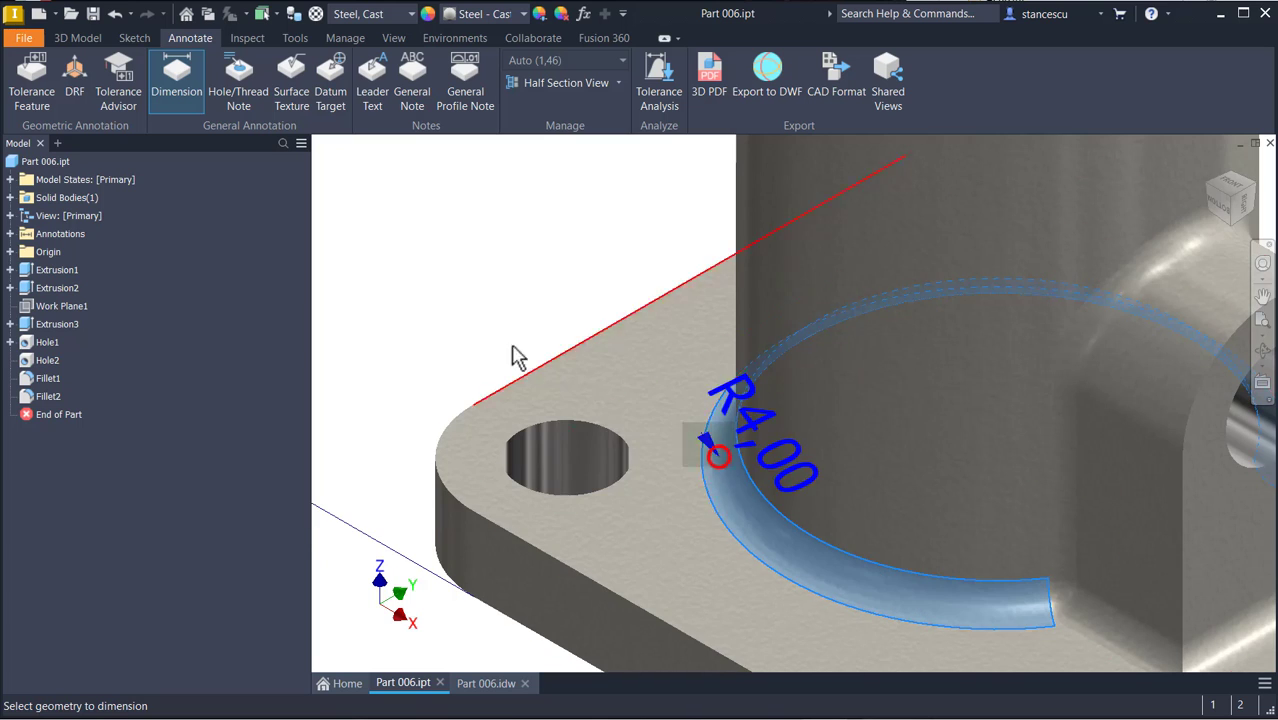
scroll(503, 292, up, 5)
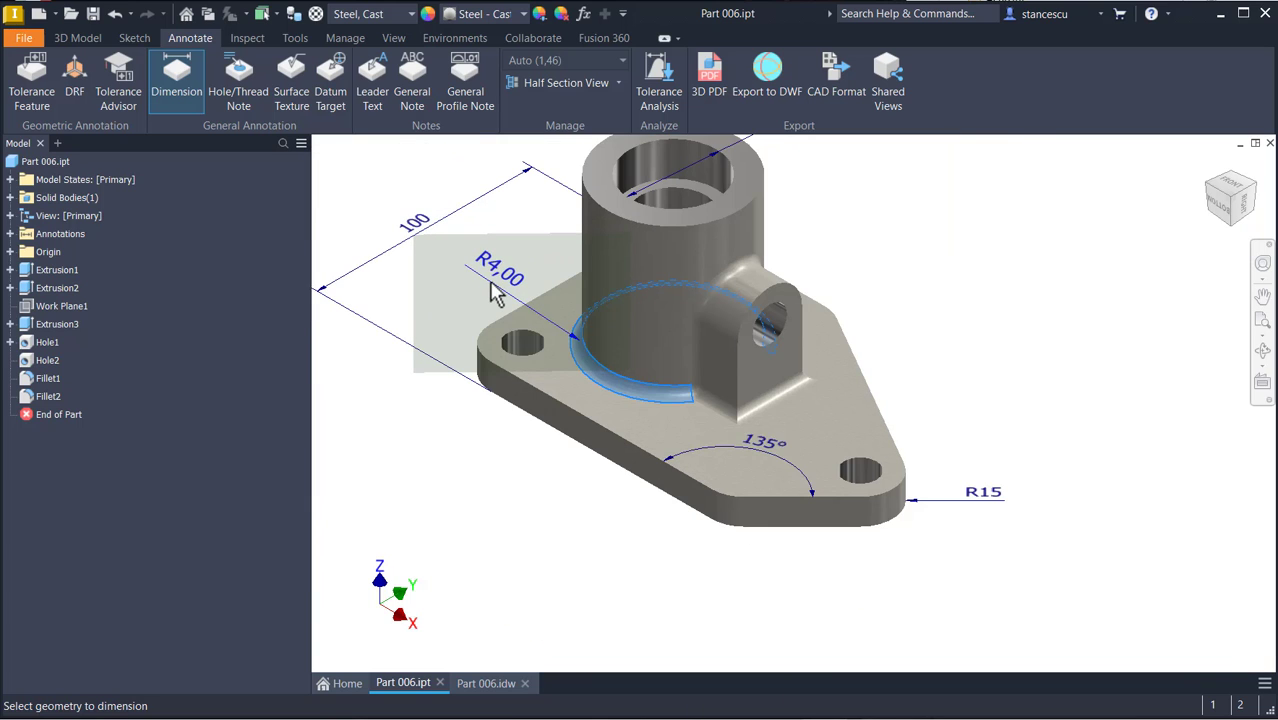
click(492, 292)
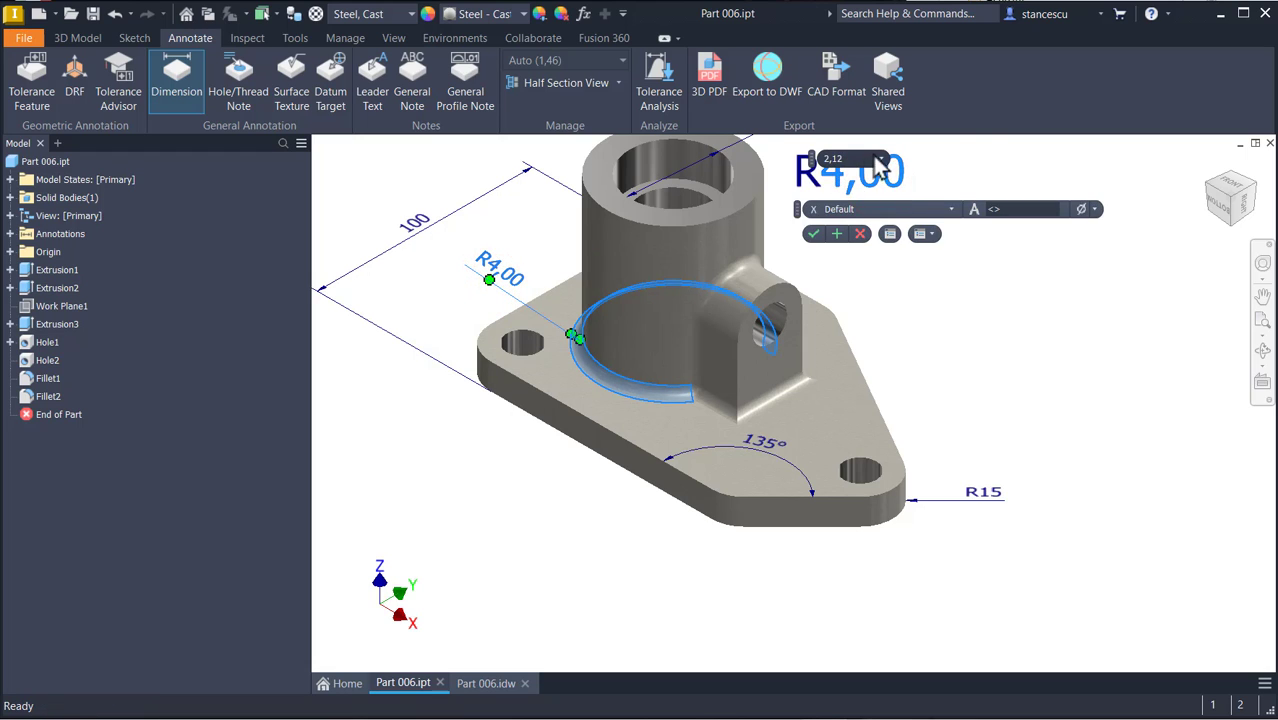
click(877, 160)
click(850, 180)
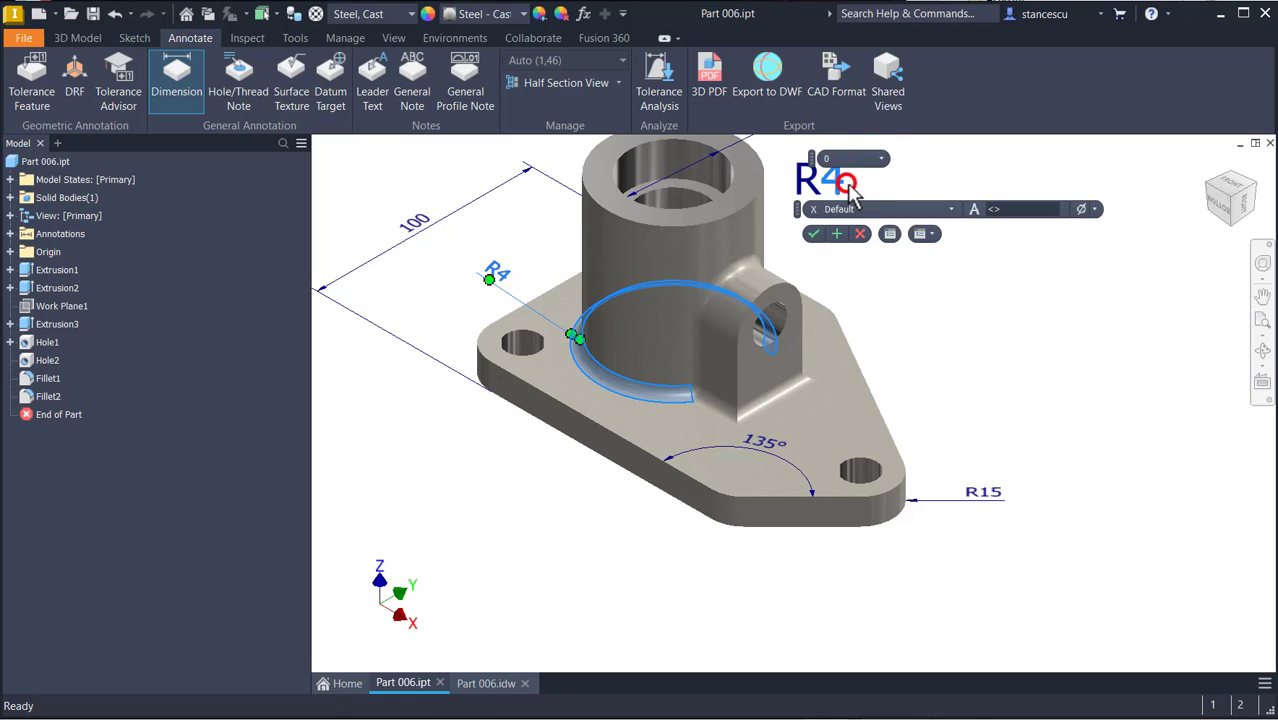
click(812, 235)
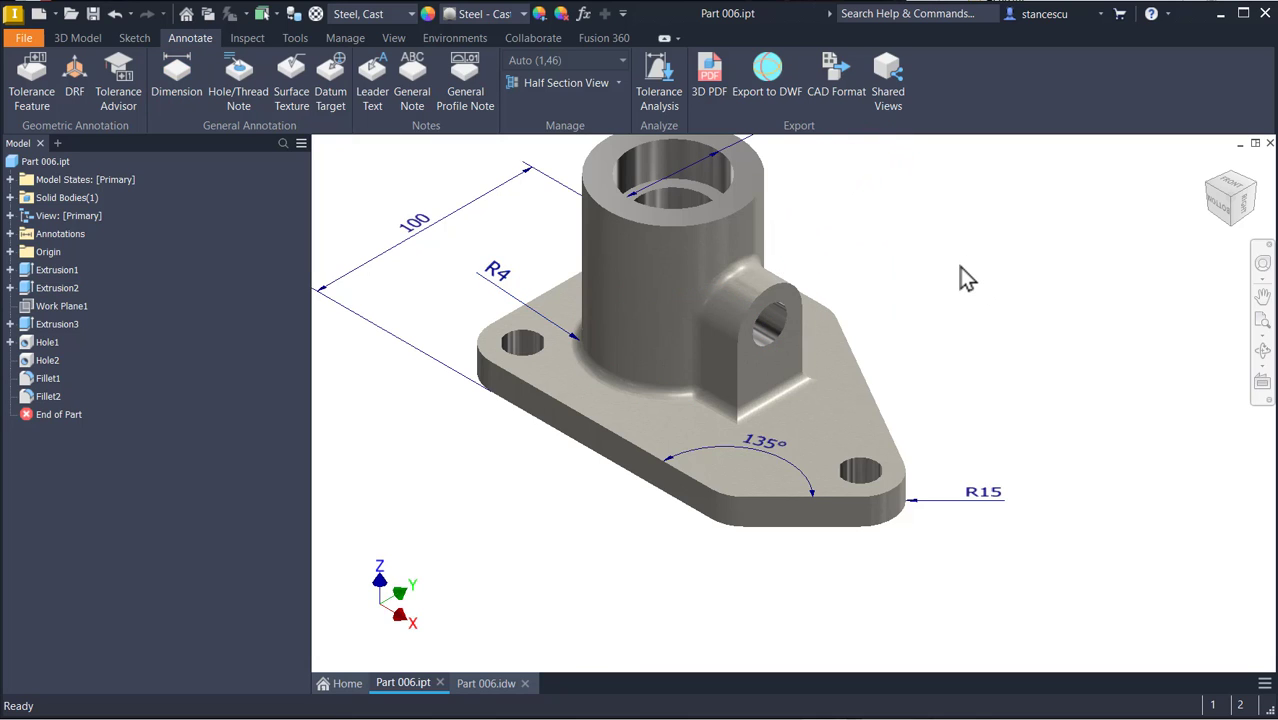
Cycle back through previous views of the annotated flange, ending at the home view
key(F6)
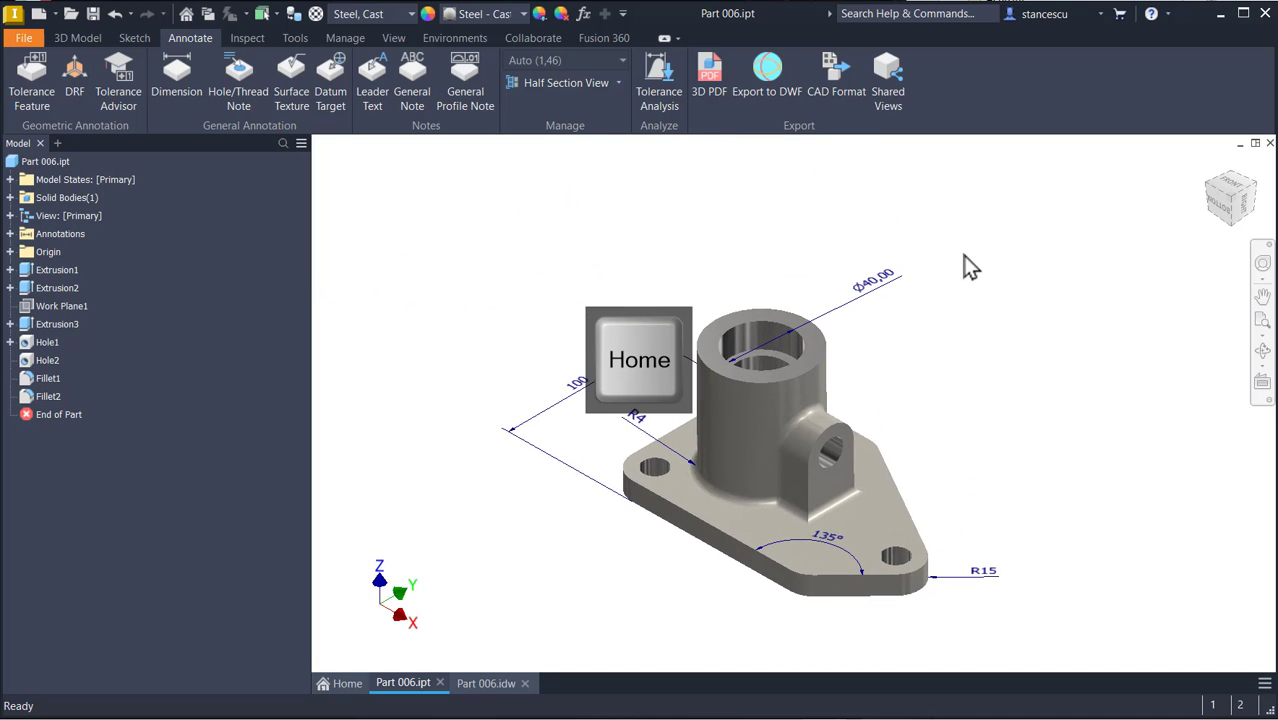
key(F5)
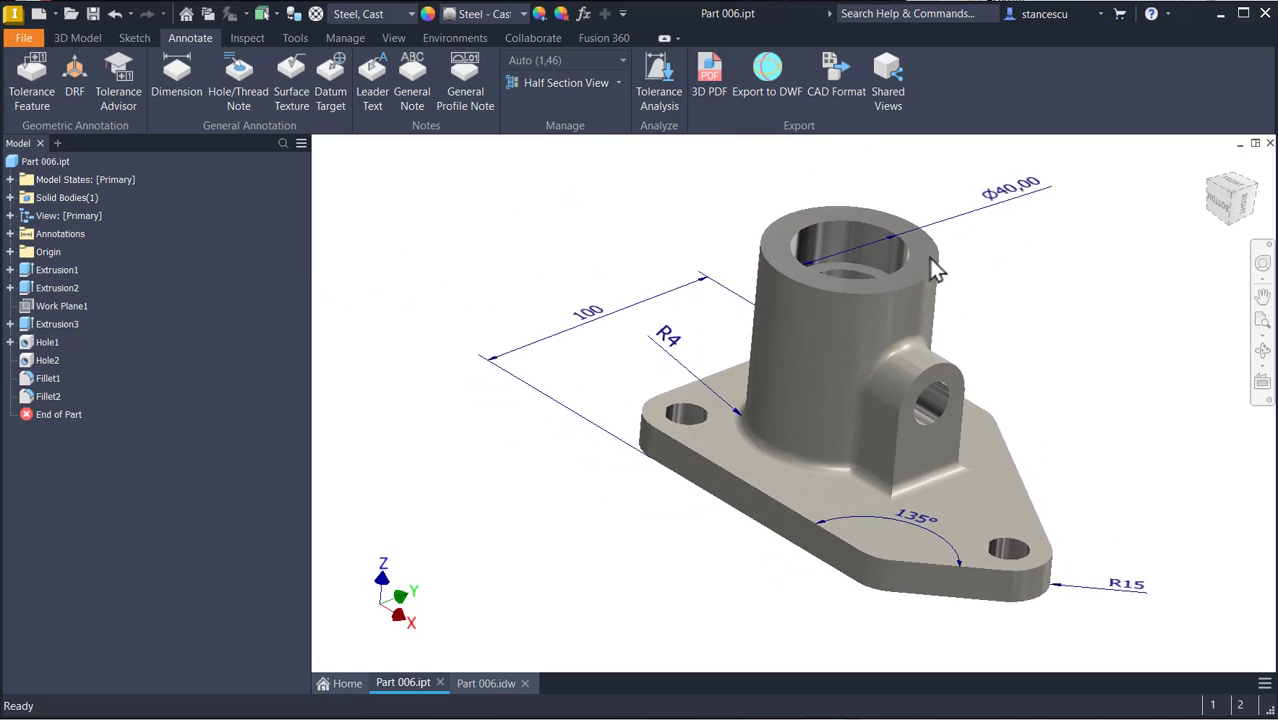
key(F5)
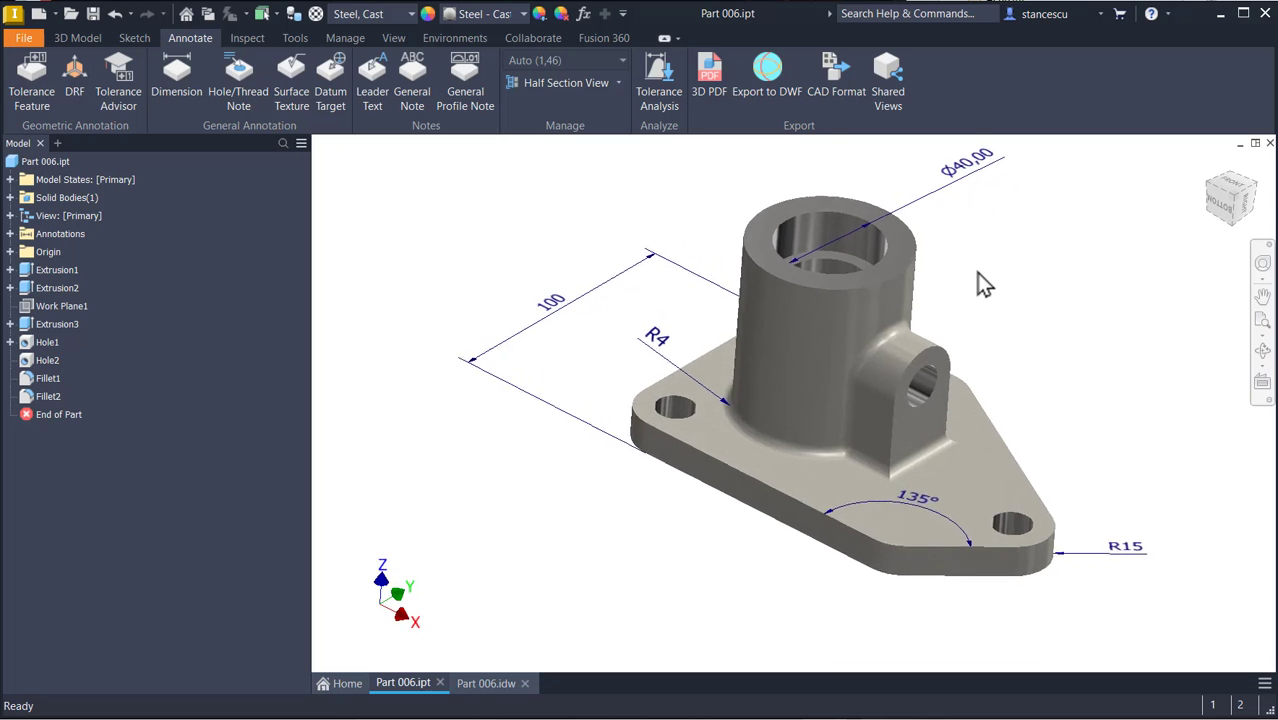
key(F5)
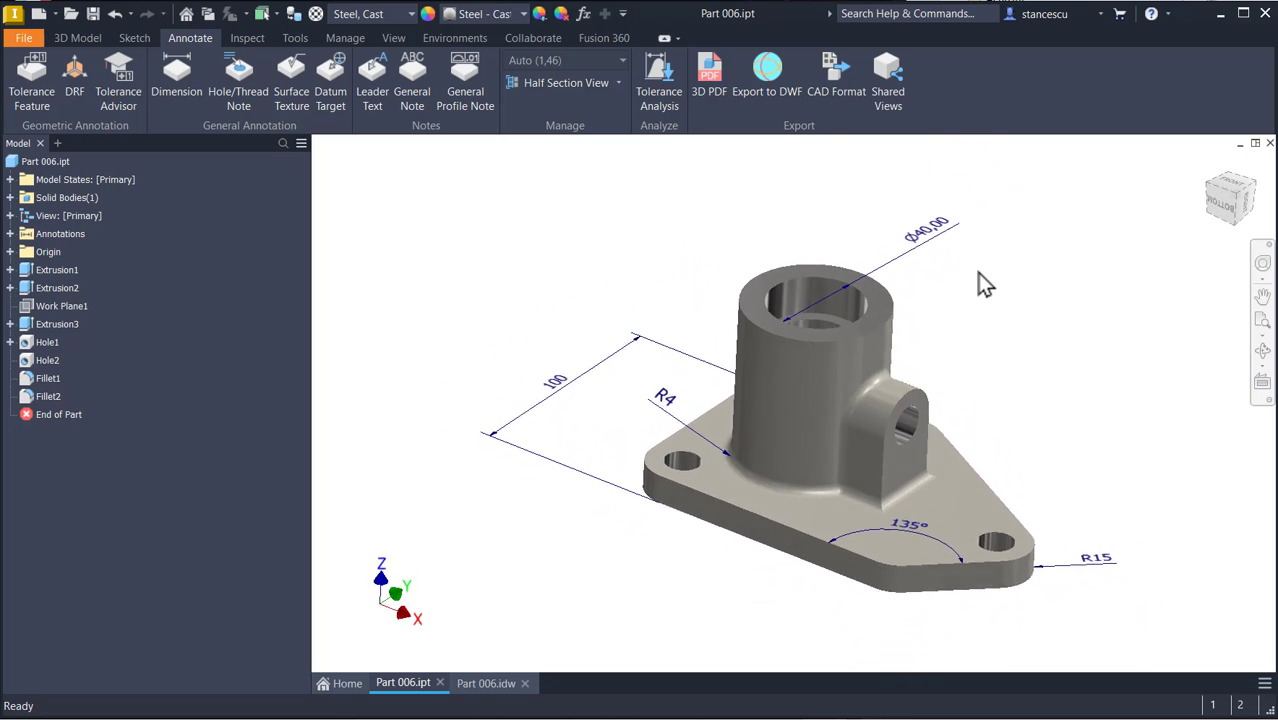
key(F5)
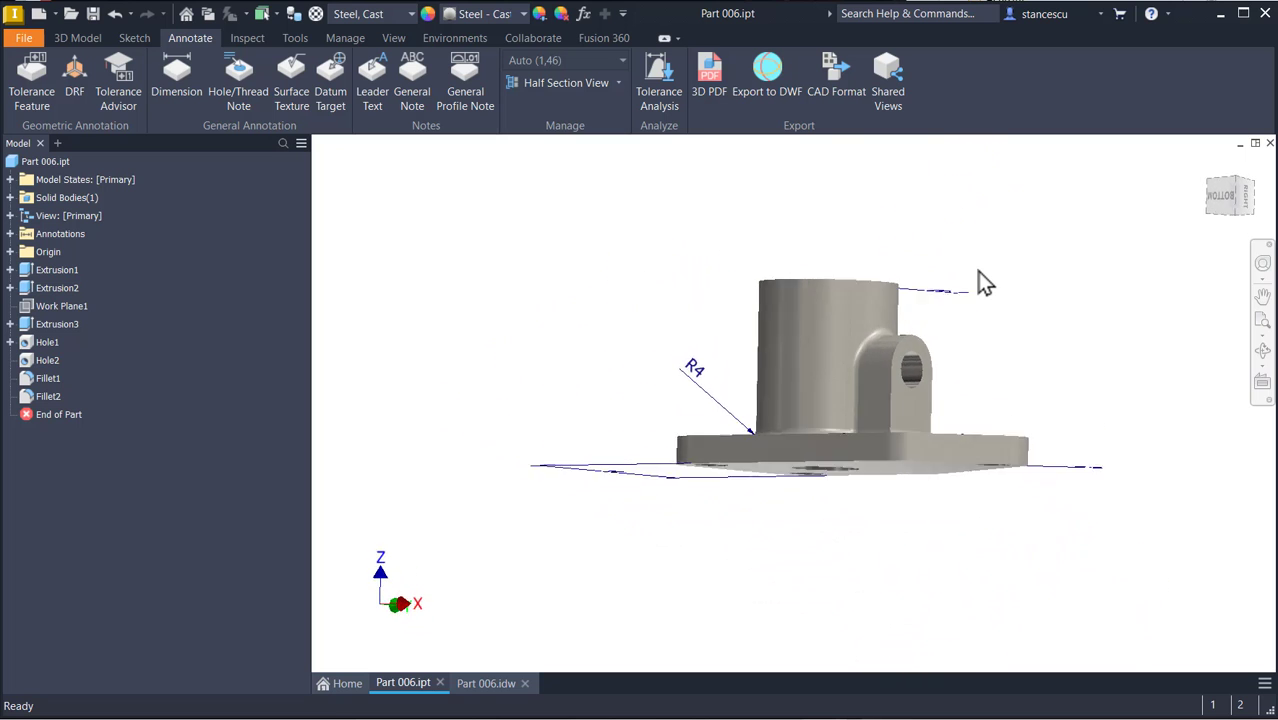
key(F5)
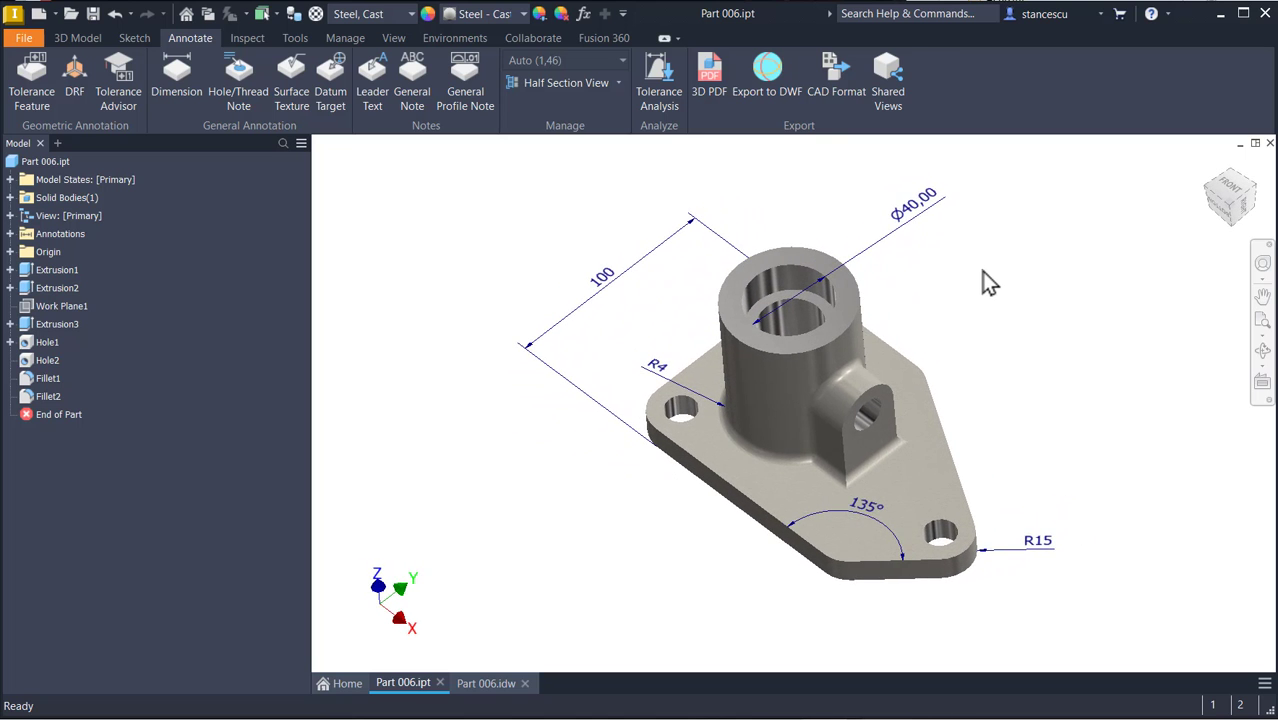
key(F6)
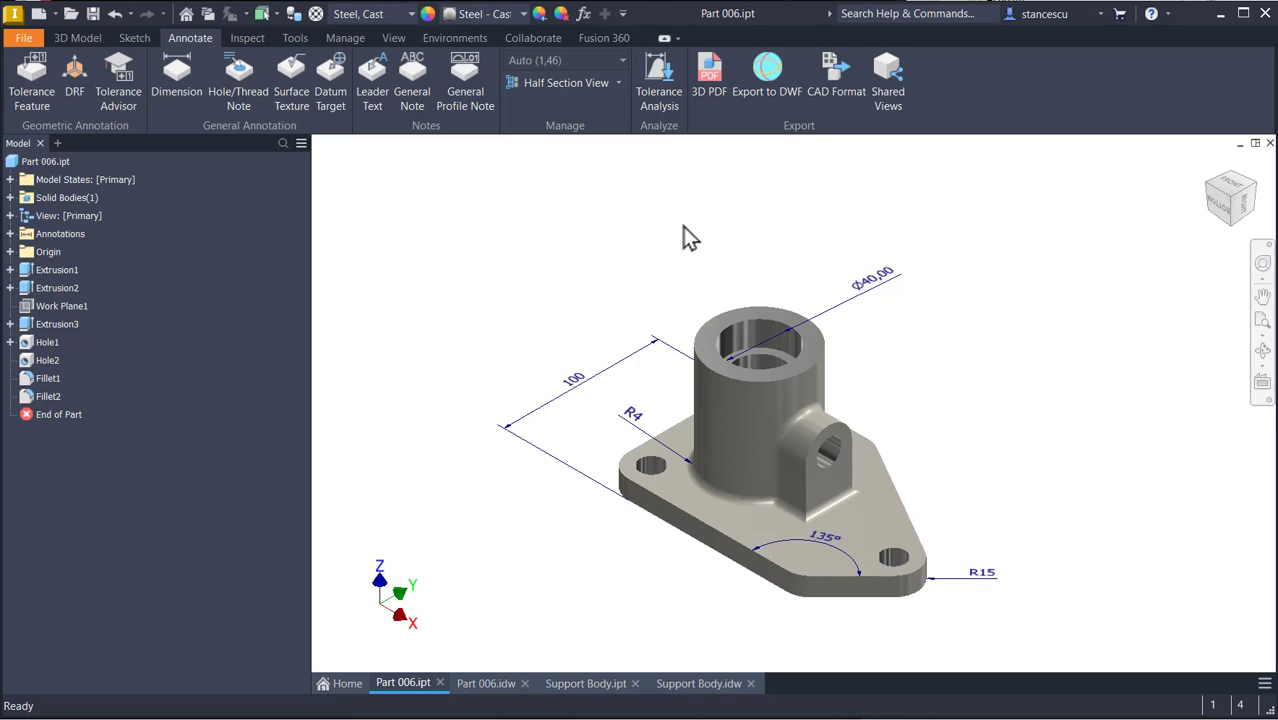
click(588, 686)
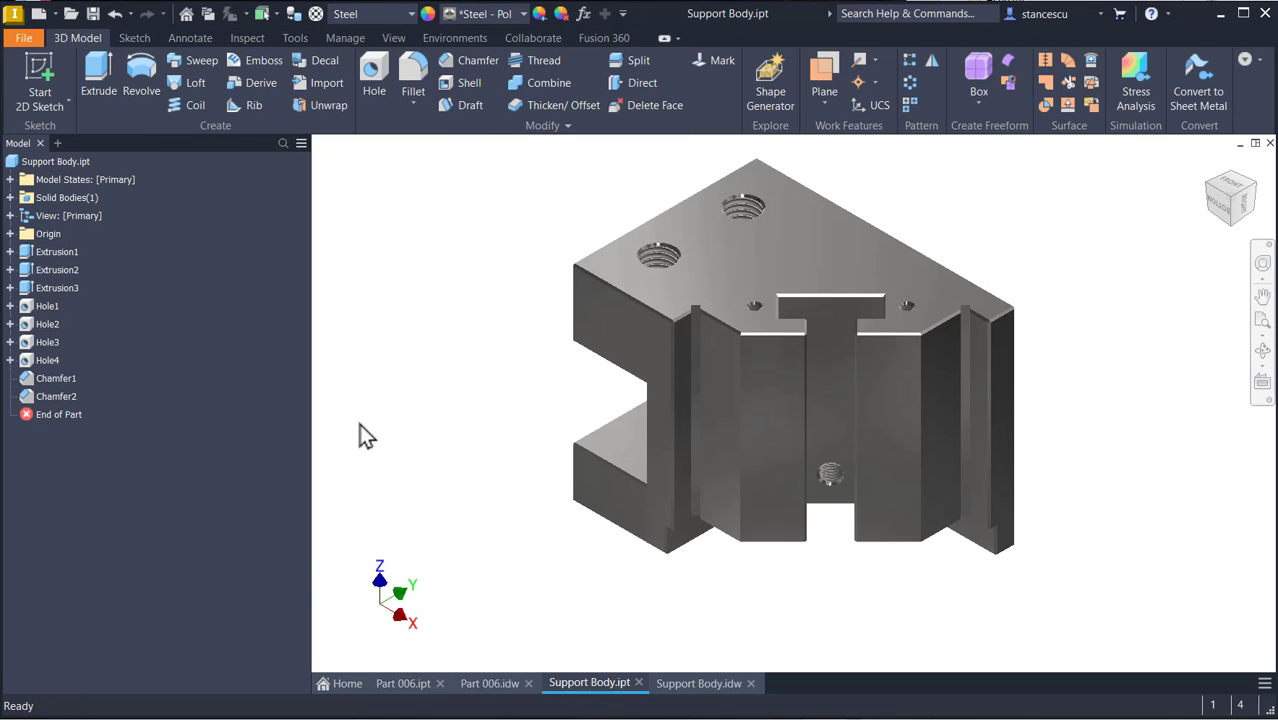
shift+middle_drag(1100, 350, 1103, 352)
key(F6)
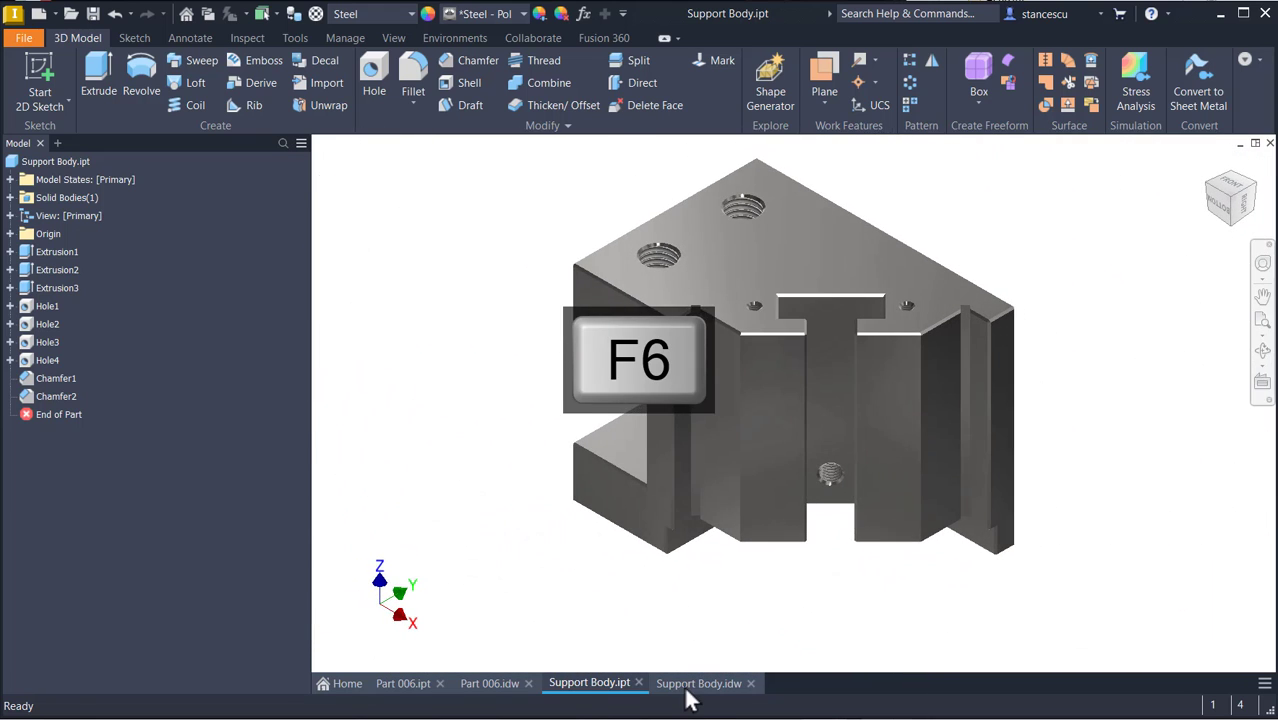
click(698, 683)
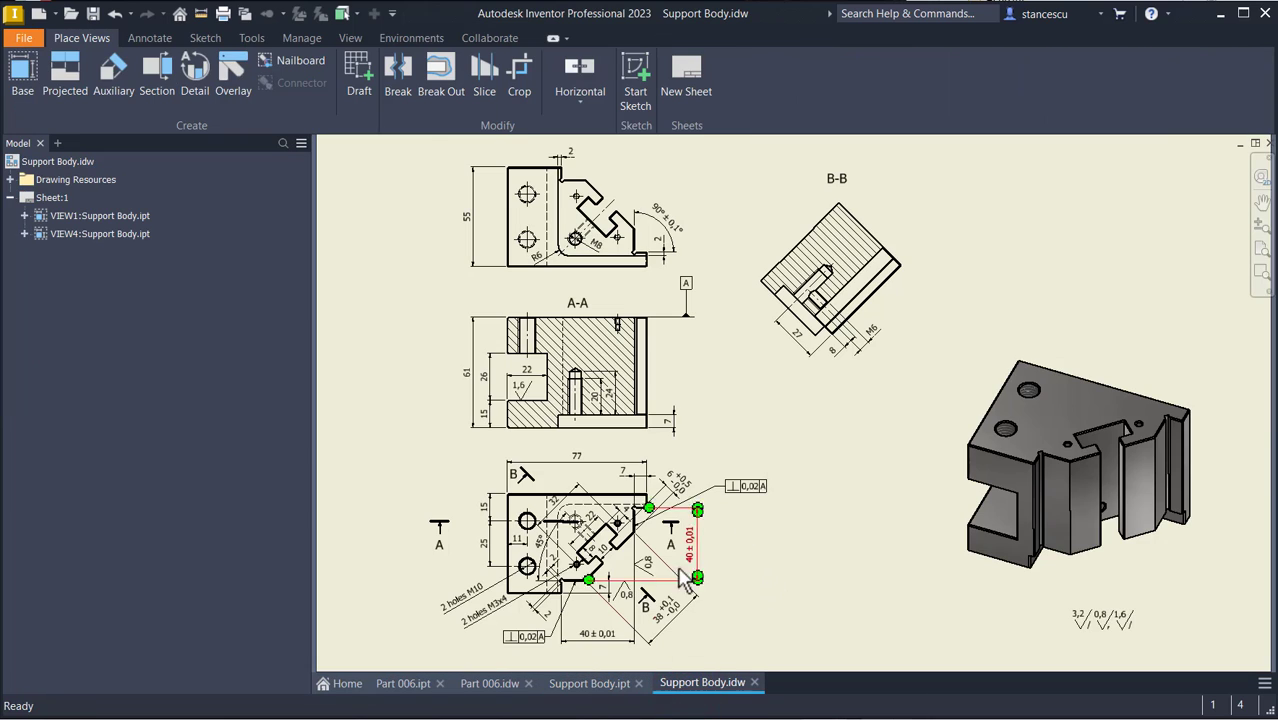
scroll(597, 598, up, 5)
scroll(597, 598, up, 3)
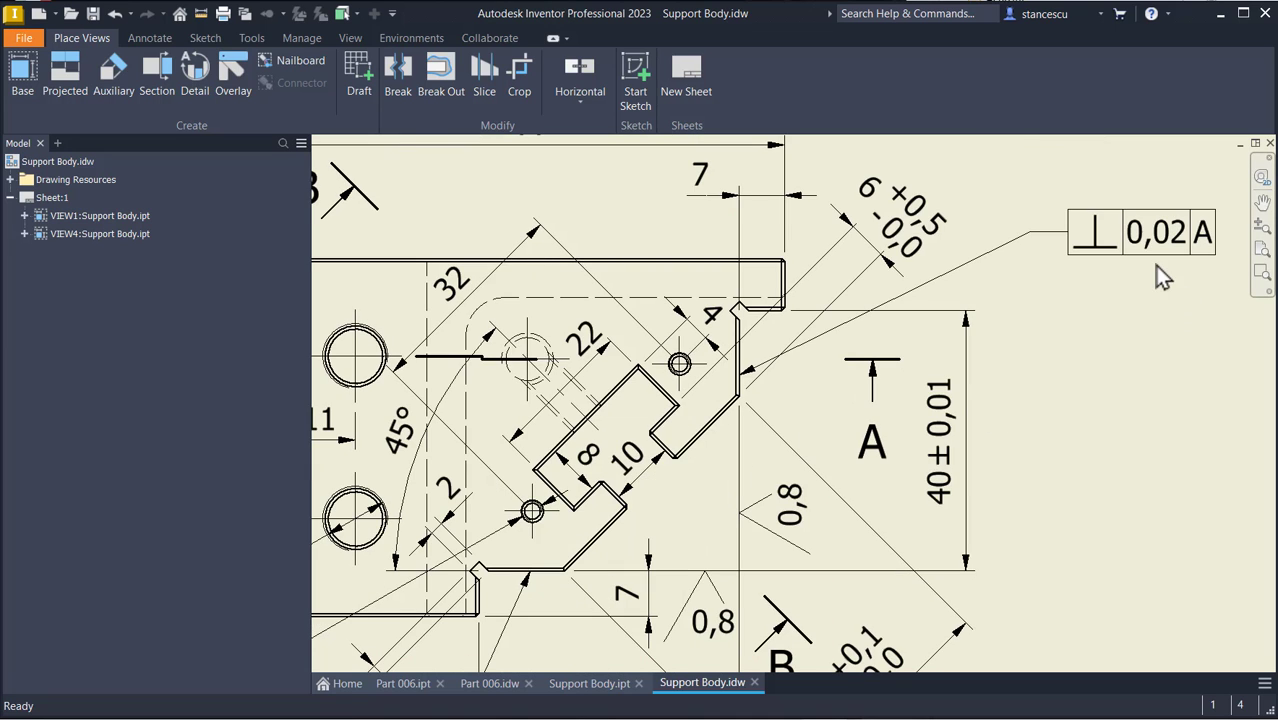
click(1130, 247)
click(919, 271)
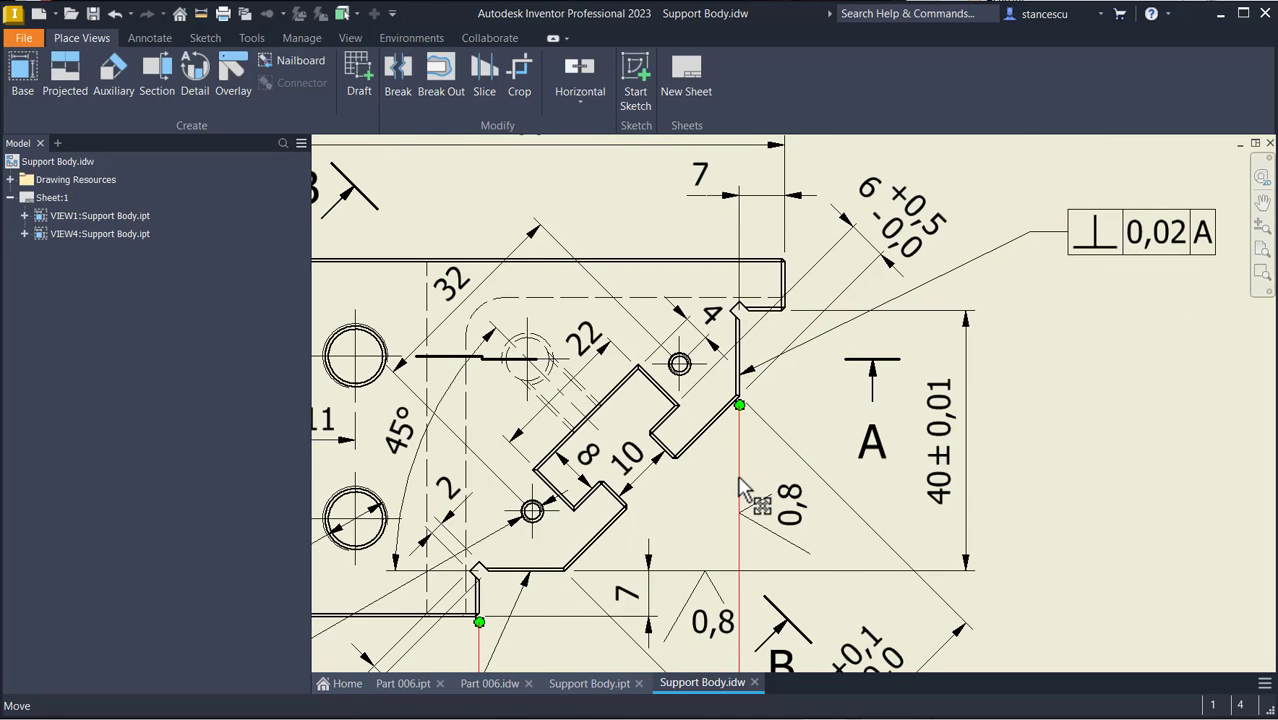
scroll(760, 495, down, 3)
mouse_move(818, 594)
middle_down()
mouse_move(910, 500)
mouse_move(796, 253)
mouse_move(819, 290)
mouse_move(796, 410)
mouse_move(710, 622)
middle_up()
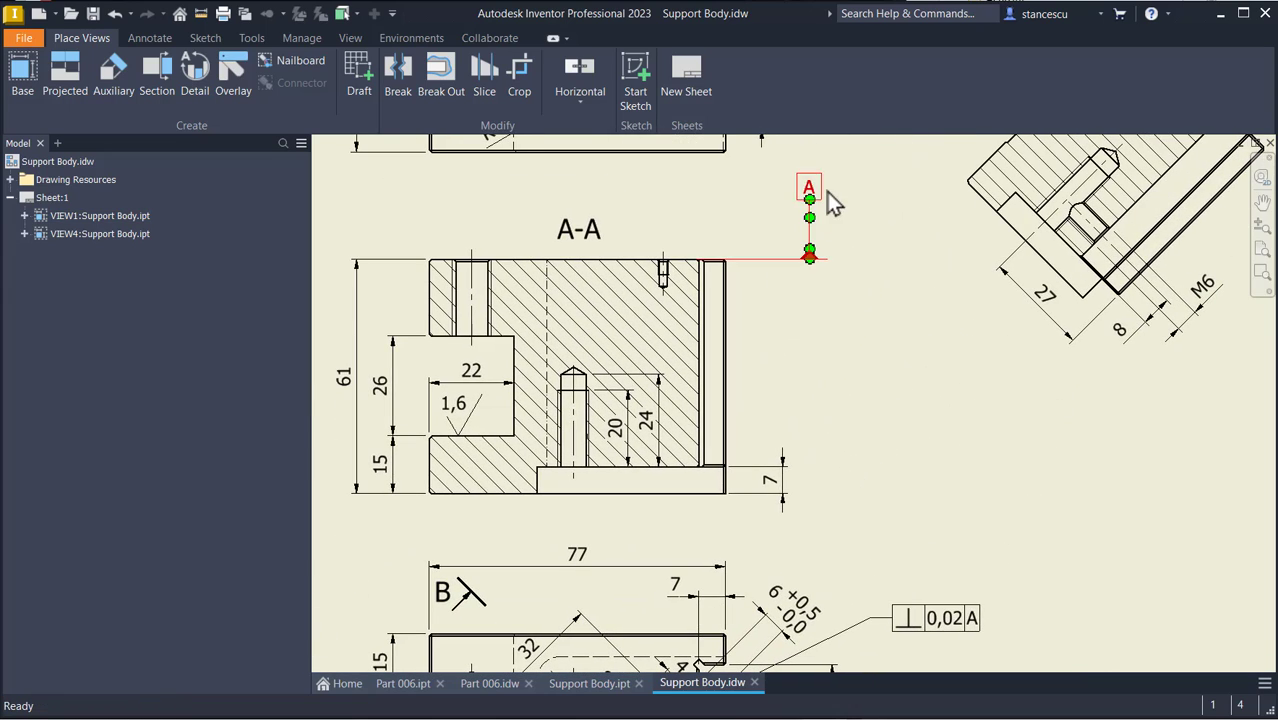
middle_drag(862, 465, 970, 277)
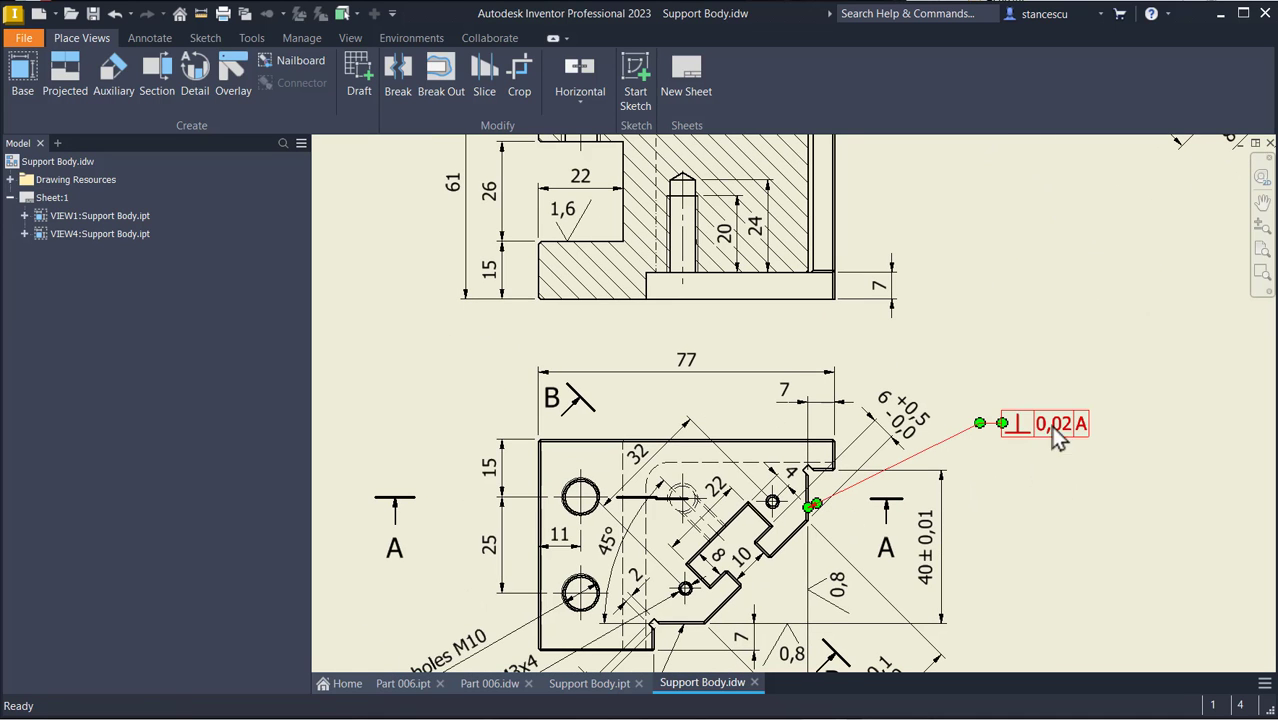
middle_drag(1035, 483, 1018, 362)
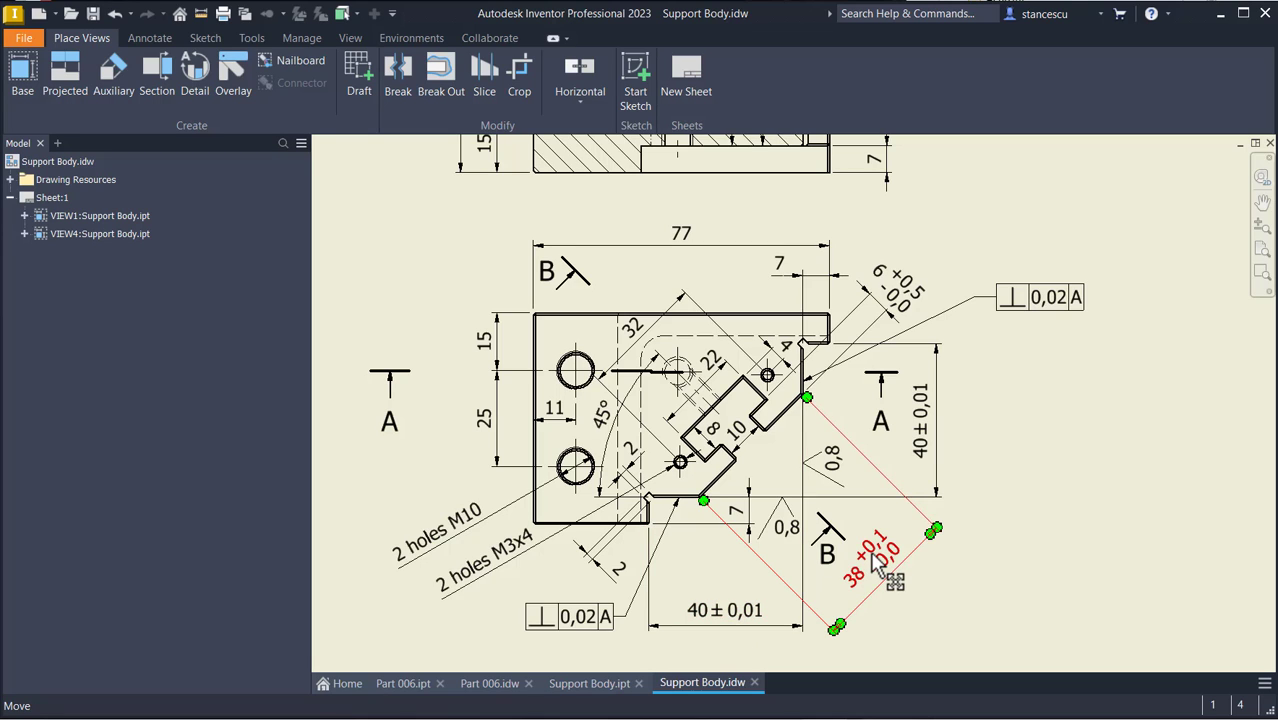
middle_drag(1126, 431, 1080, 495)
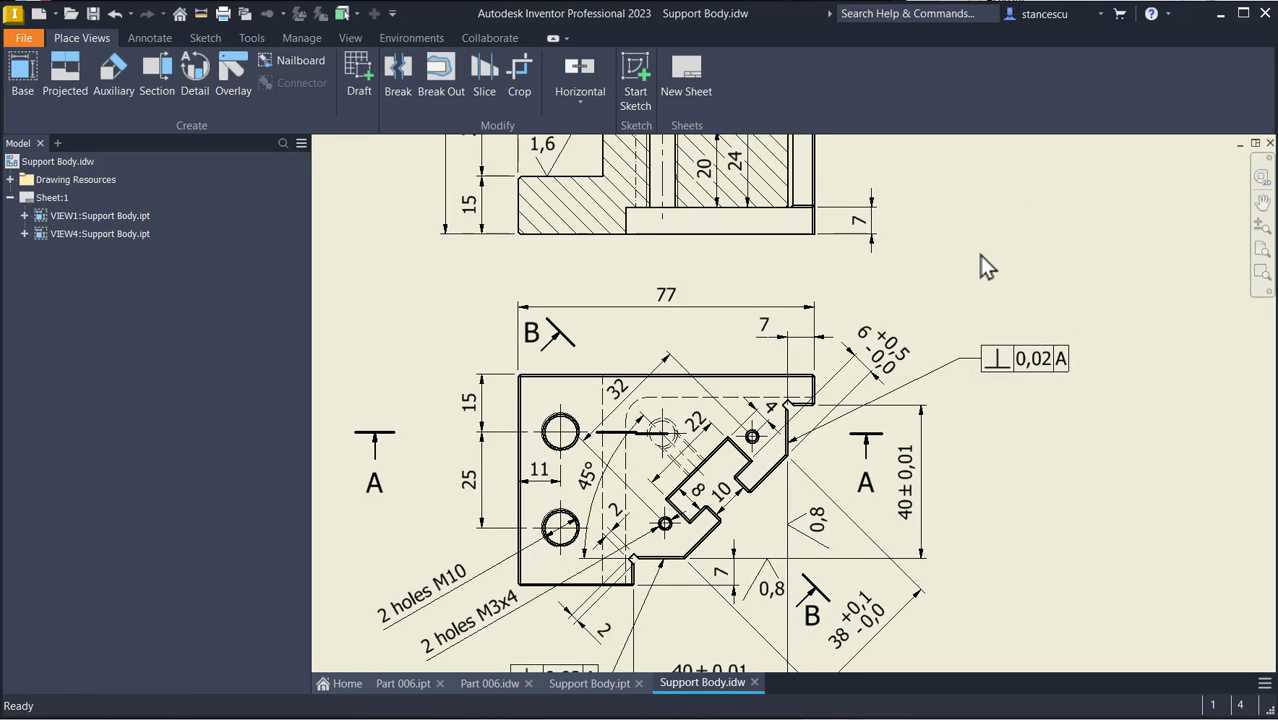
middle_drag(979, 255, 979, 308)
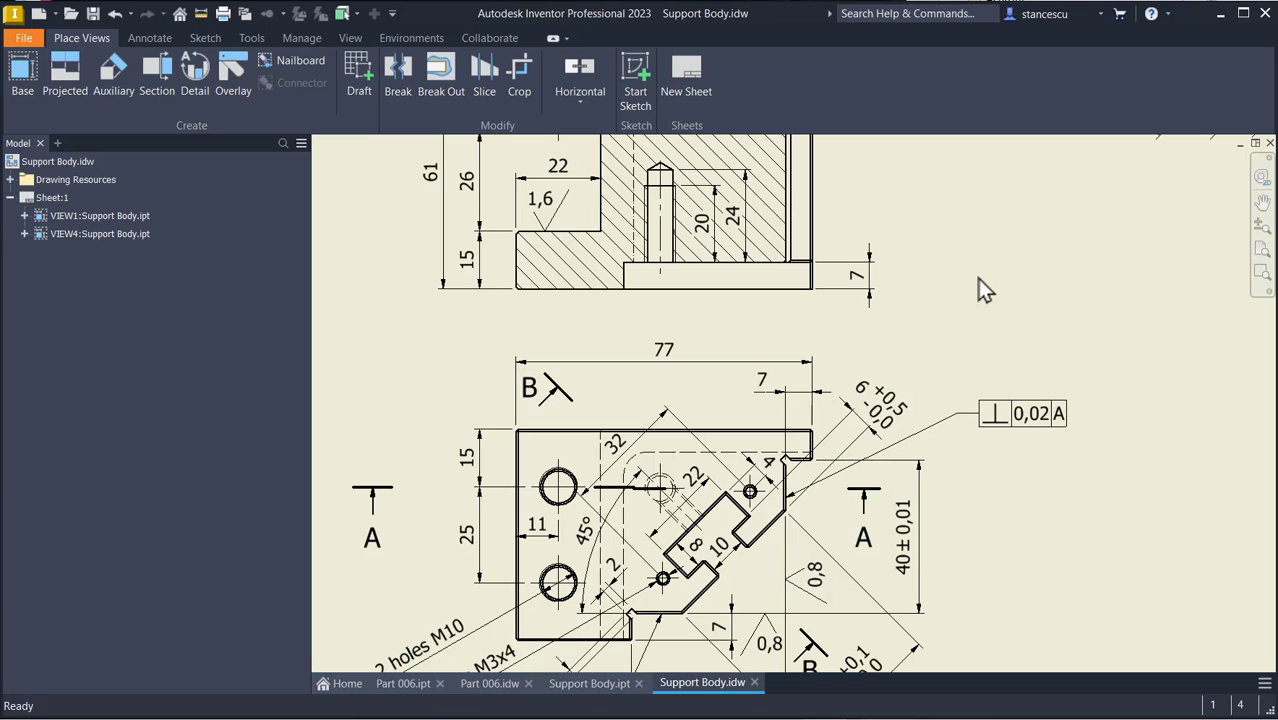
key(Home)
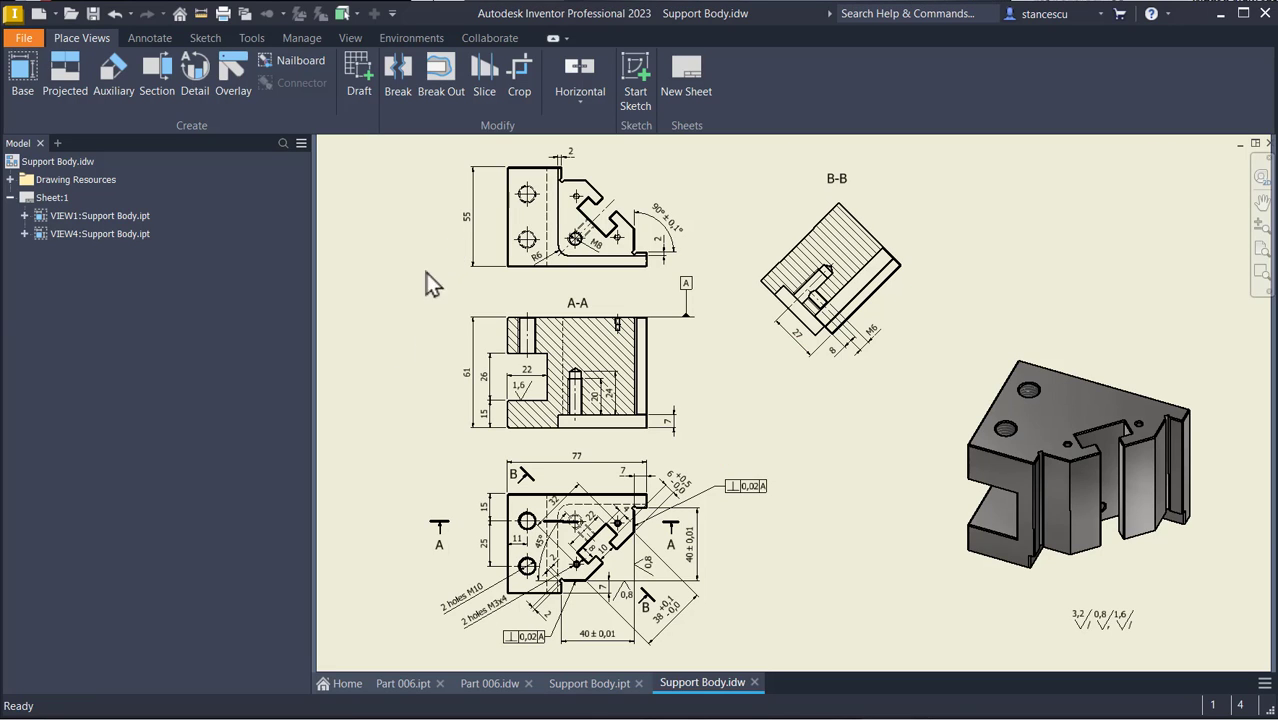
In Part 006.ipt, expand Annotations and reposition the 135° angular dimension on the base plate
click(403, 684)
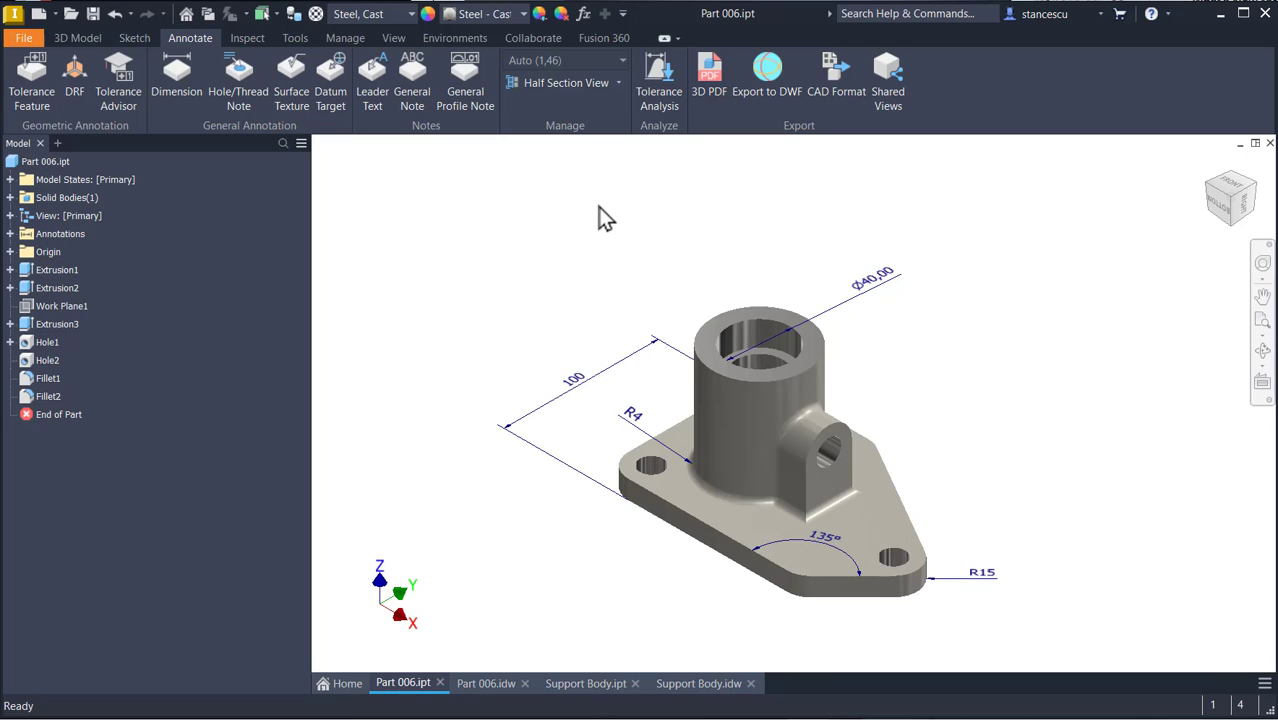
click(11, 233)
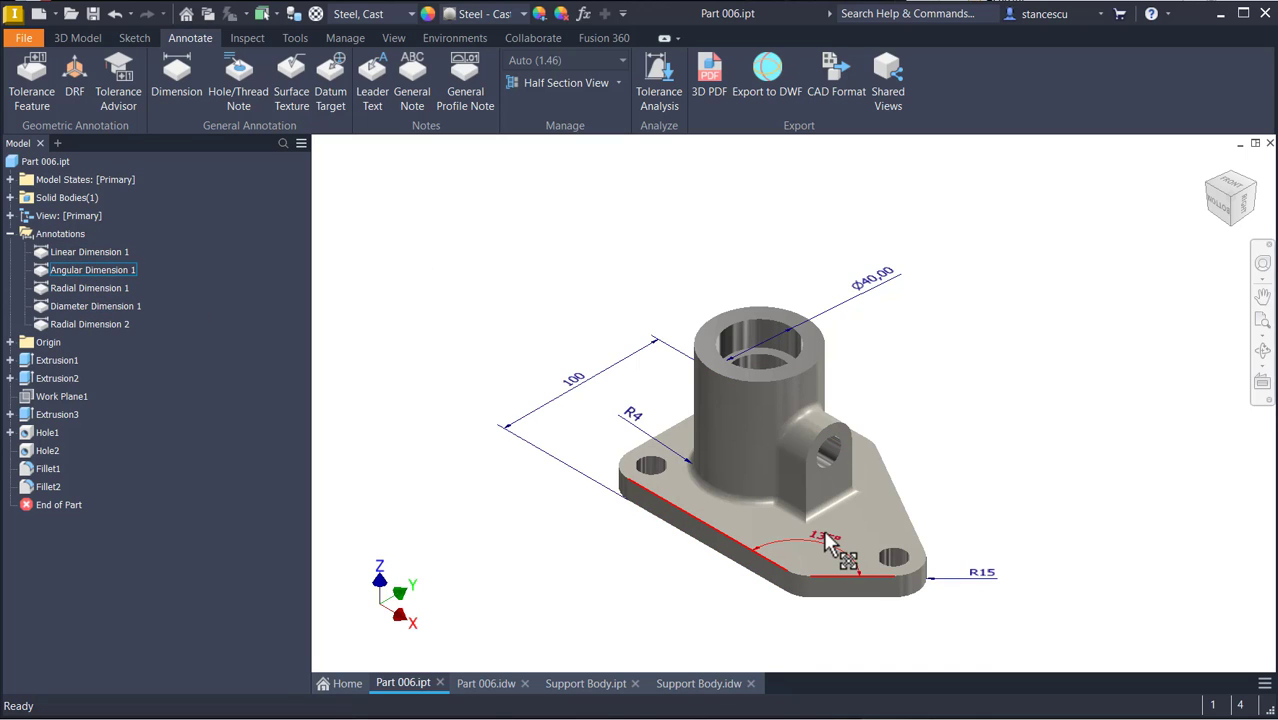
mouse_move(826, 541)
mouse_down()
mouse_move(712, 566)
mouse_move(647, 531)
mouse_move(796, 603)
mouse_move(842, 602)
mouse_move(851, 578)
mouse_move(822, 538)
mouse_move(801, 542)
mouse_up()
click(1020, 330)
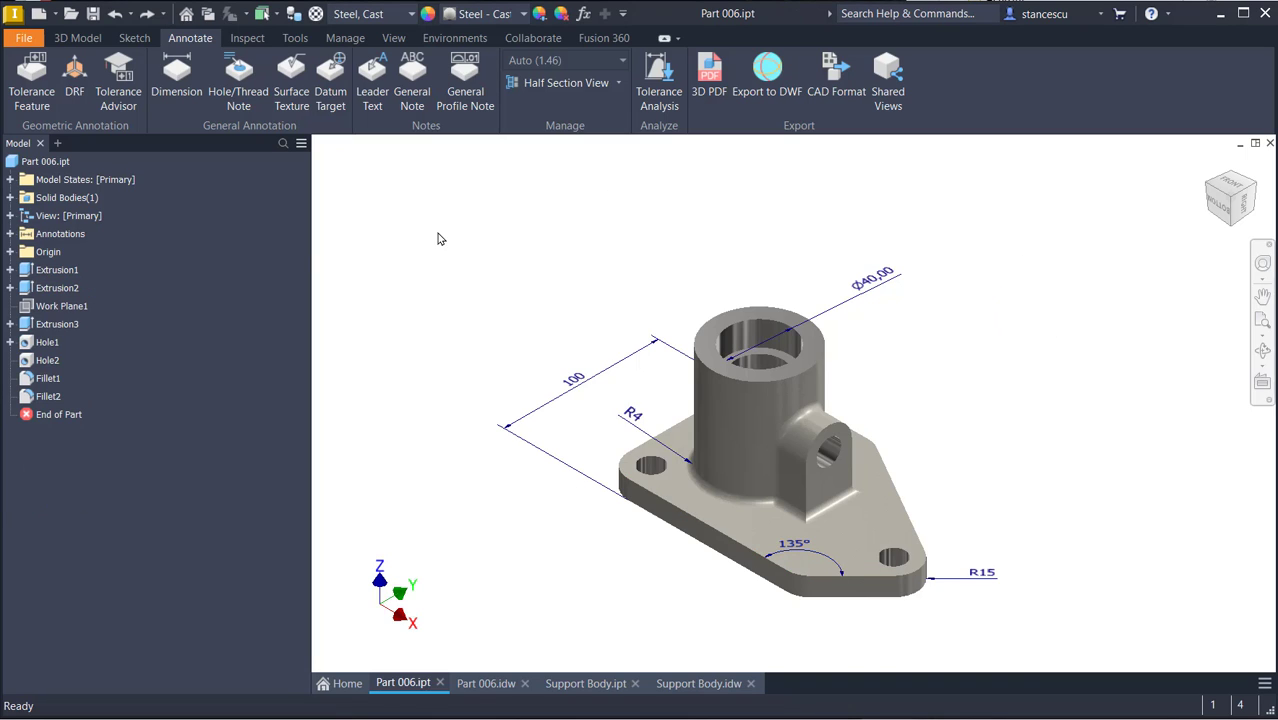
Start a tolerance feature on the flange's flat bottom face and set its attachment point
click(30, 82)
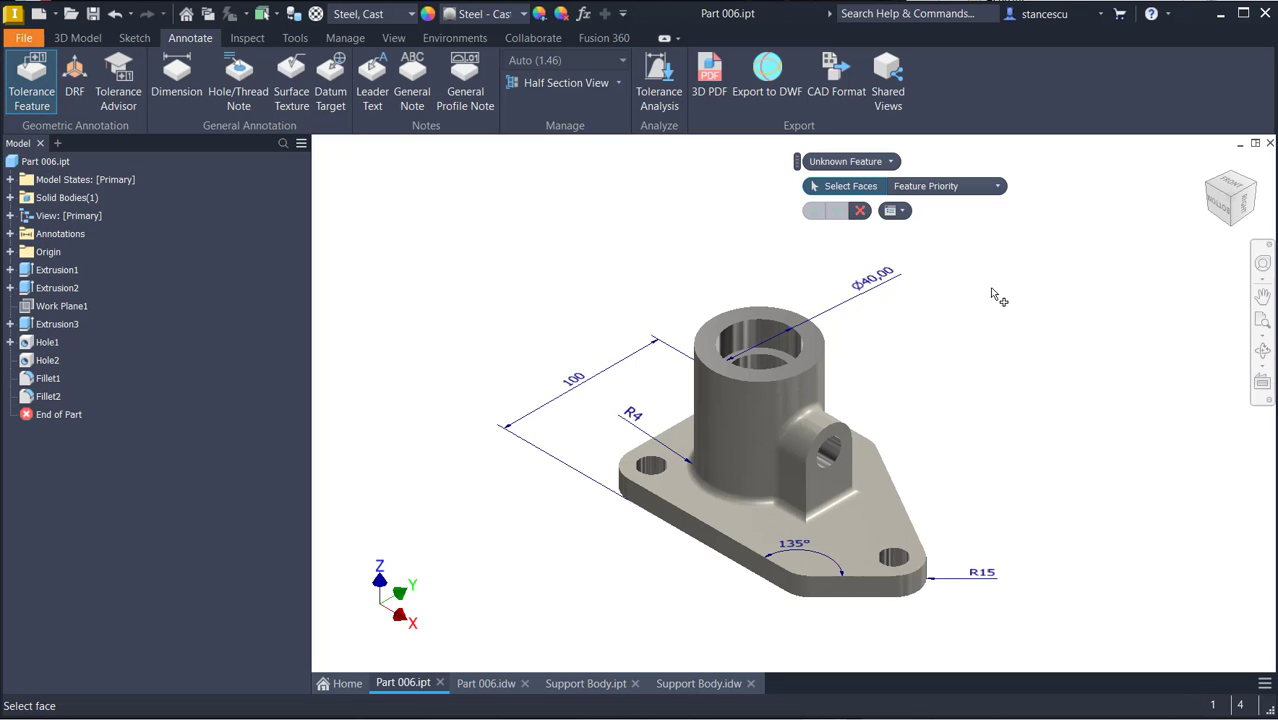
mouse_move(948, 250)
shift+middle_down()
mouse_move(975, 315)
mouse_move(967, 522)
mouse_move(964, 457)
shift+middle_up()
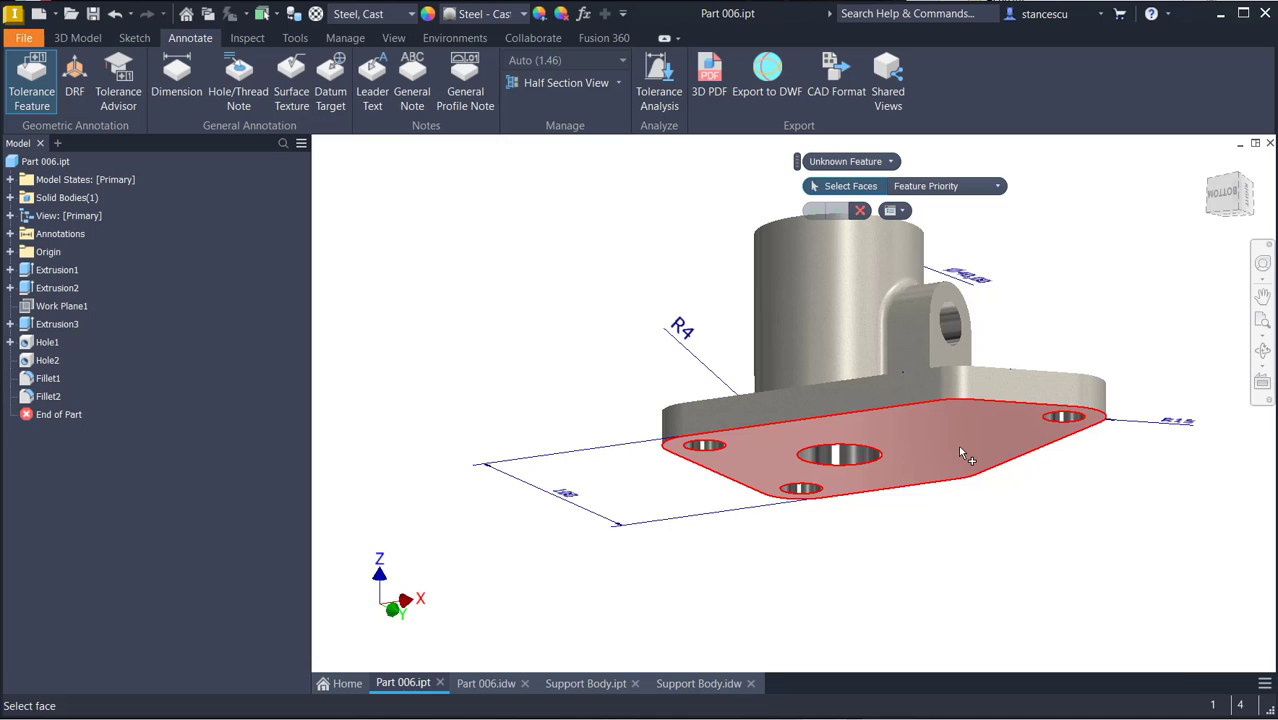
click(958, 445)
mouse_move(979, 563)
shift+middle_down()
mouse_move(970, 486)
mouse_move(993, 395)
mouse_move(975, 380)
shift+middle_up()
click(813, 210)
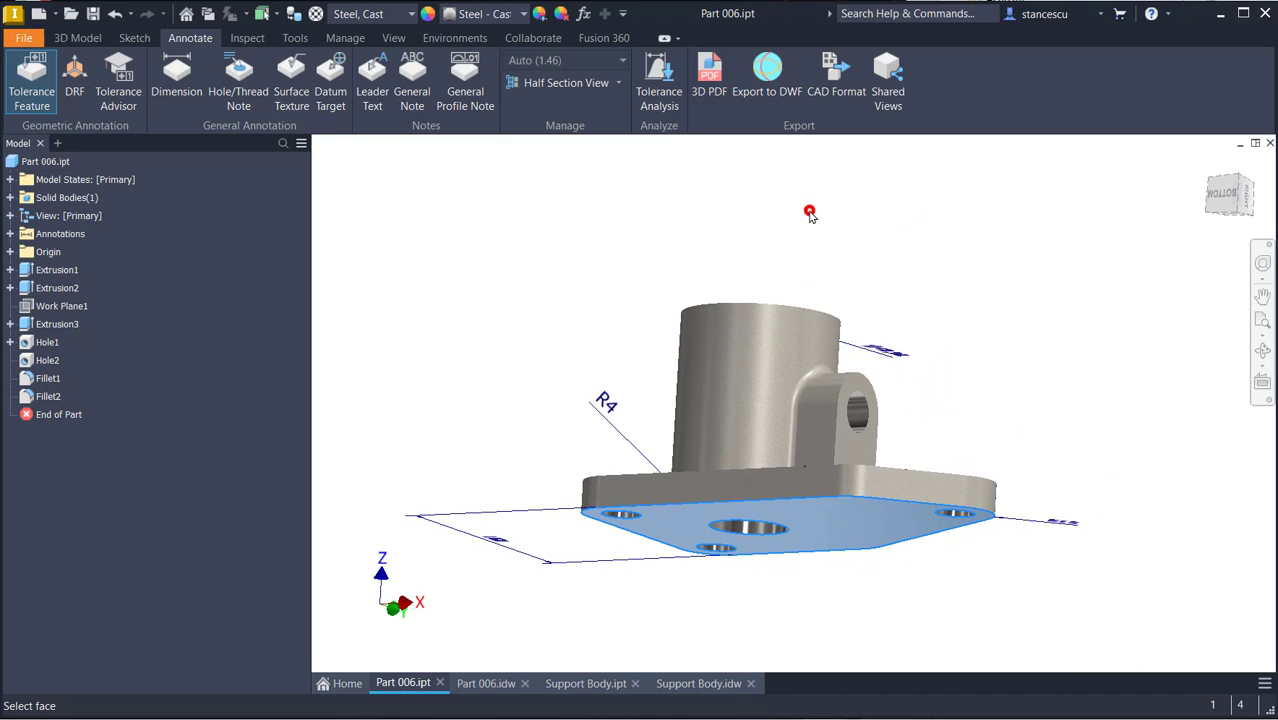
click(999, 375)
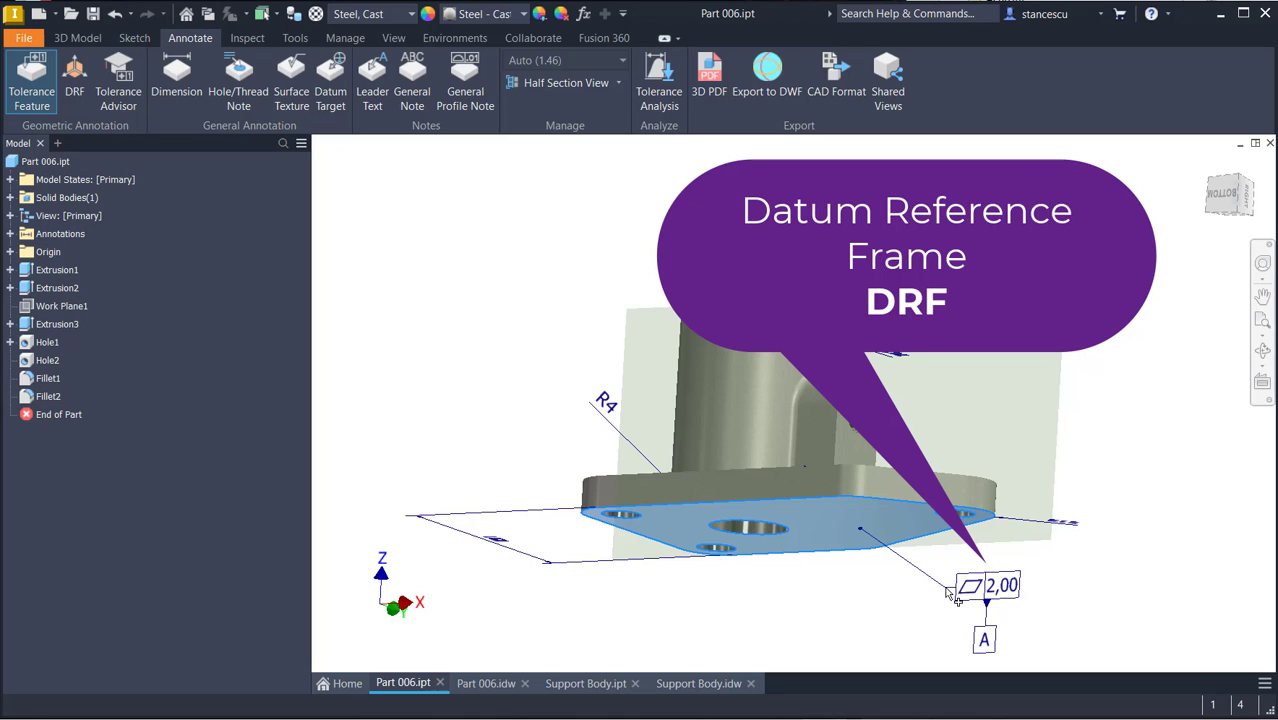
Place the annotation below the part, removing the 2,00 frame to keep only datum A
click(948, 594)
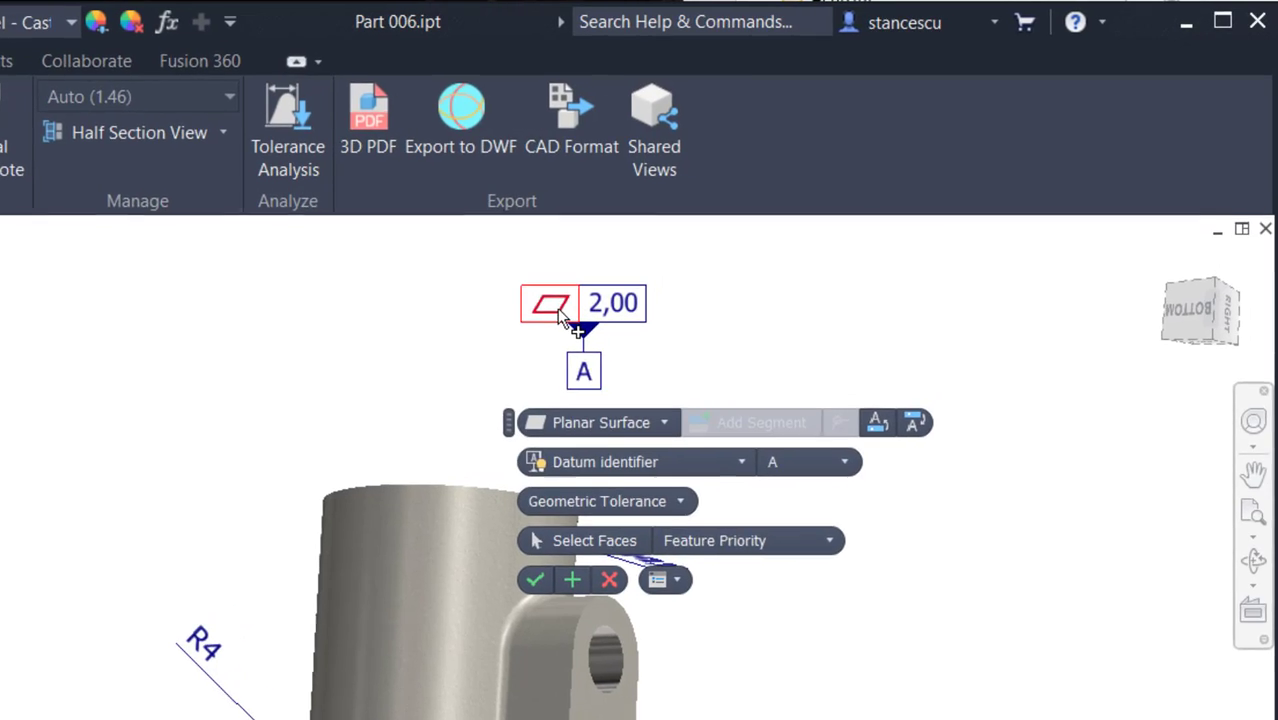
click(603, 291)
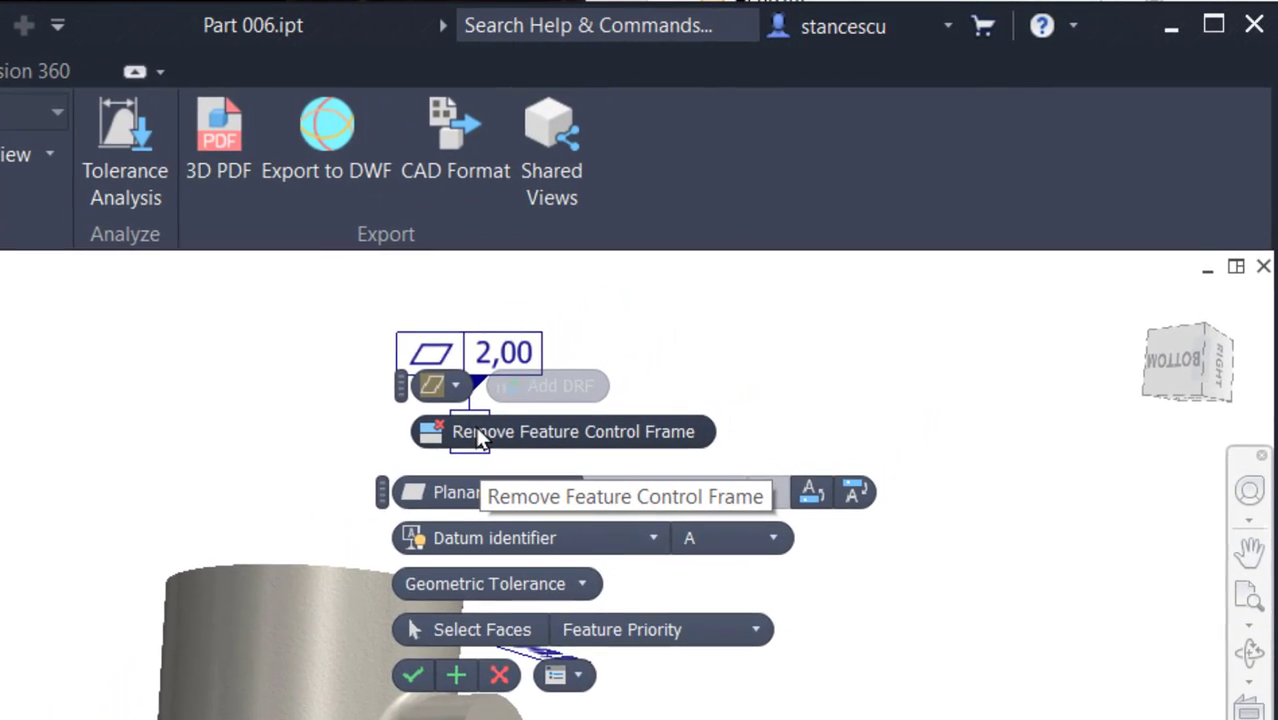
click(492, 422)
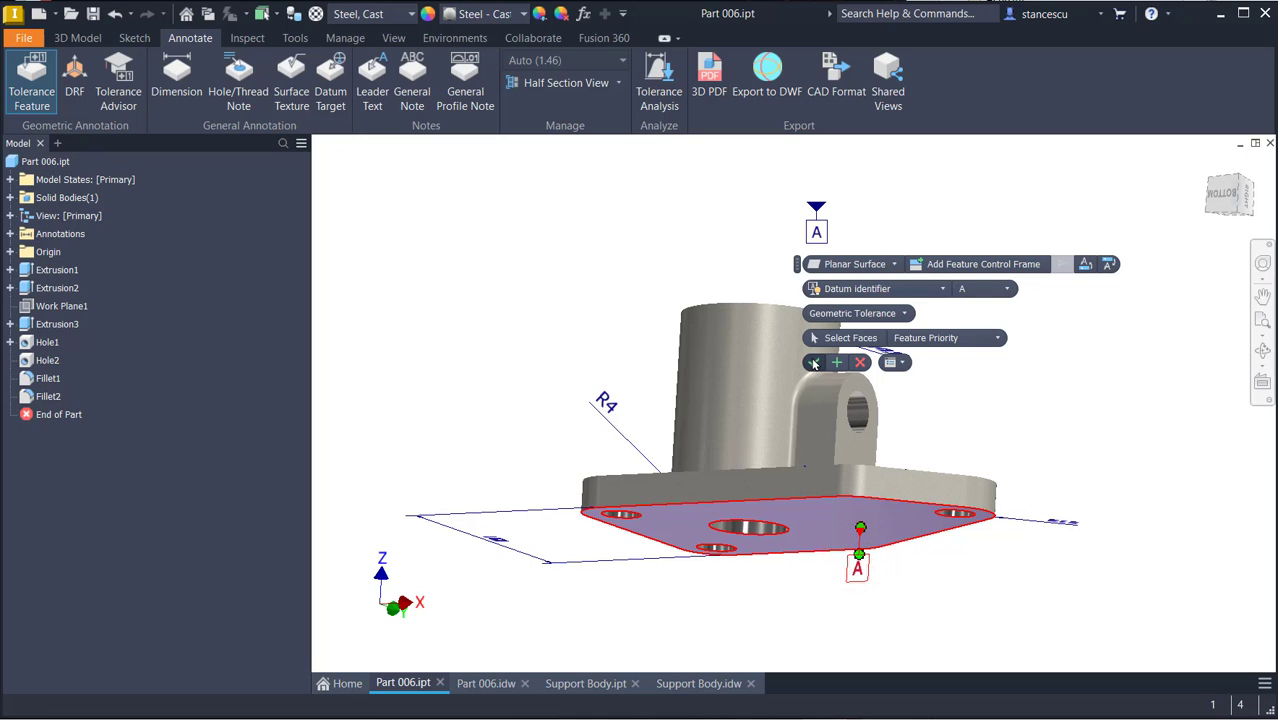
click(813, 364)
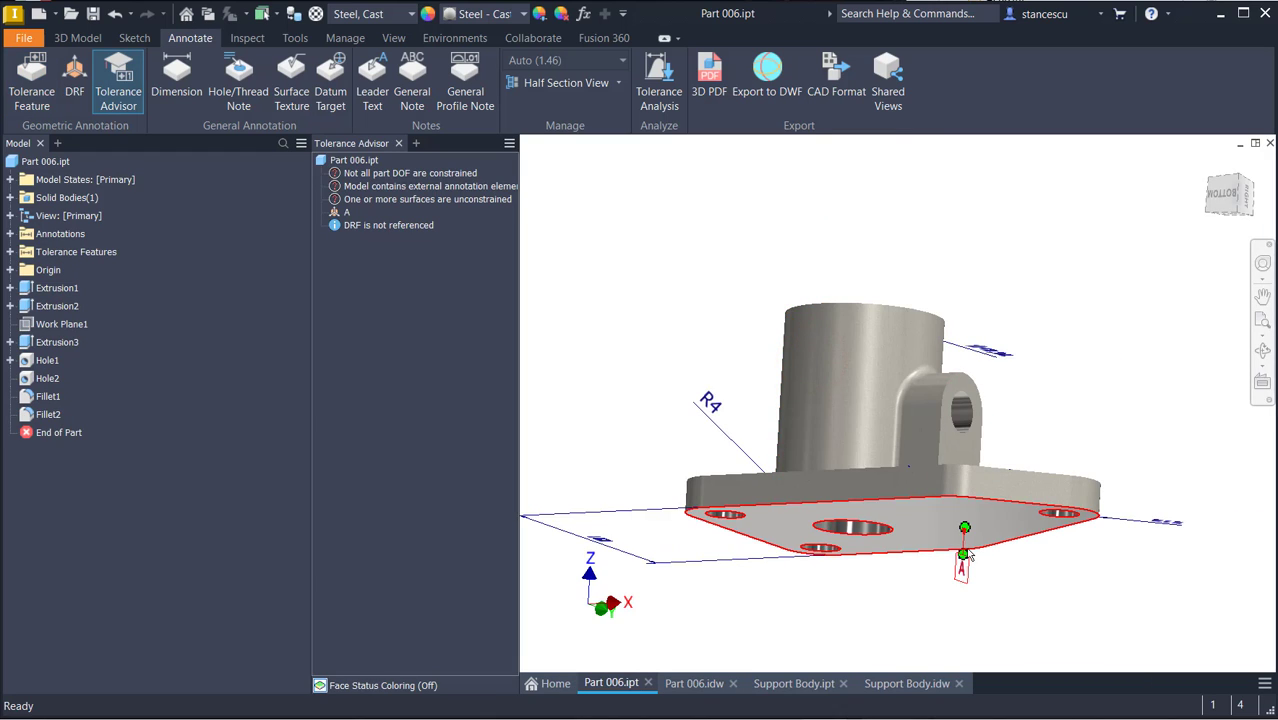
Move the datum A label further down its leader and return to the home view
drag(963, 565, 960, 610)
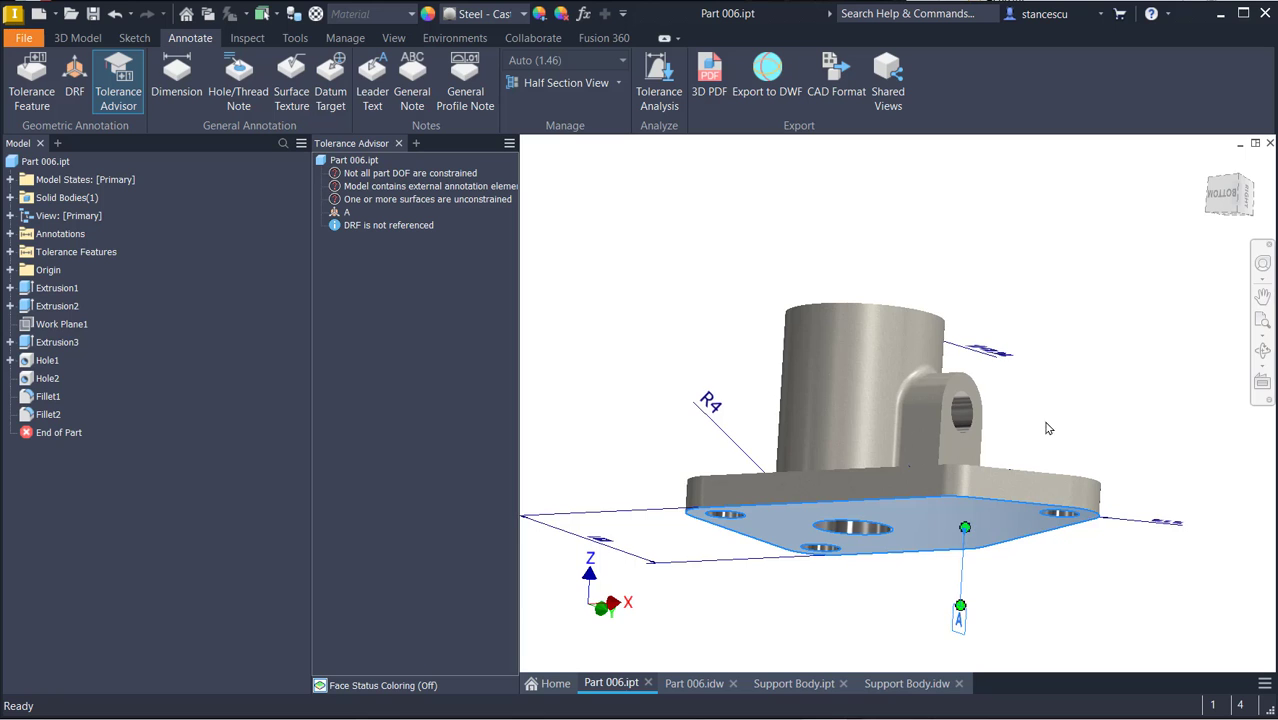
key(F6)
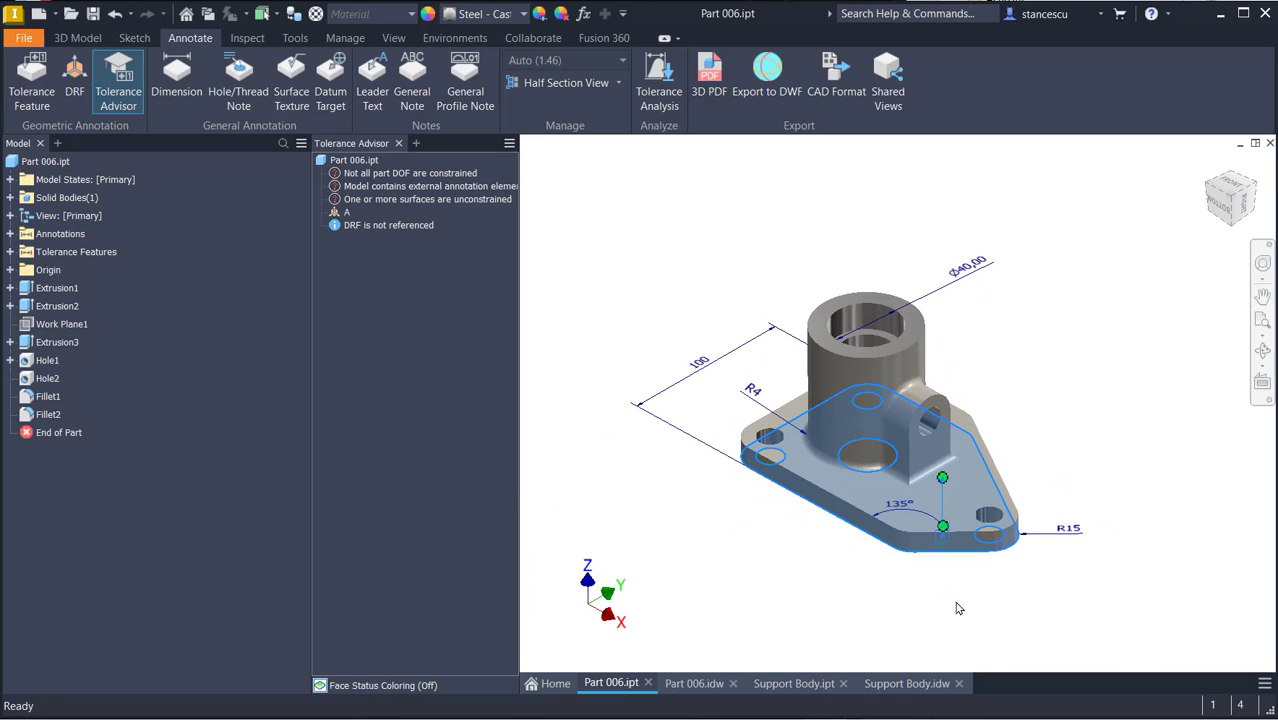
key(F5)
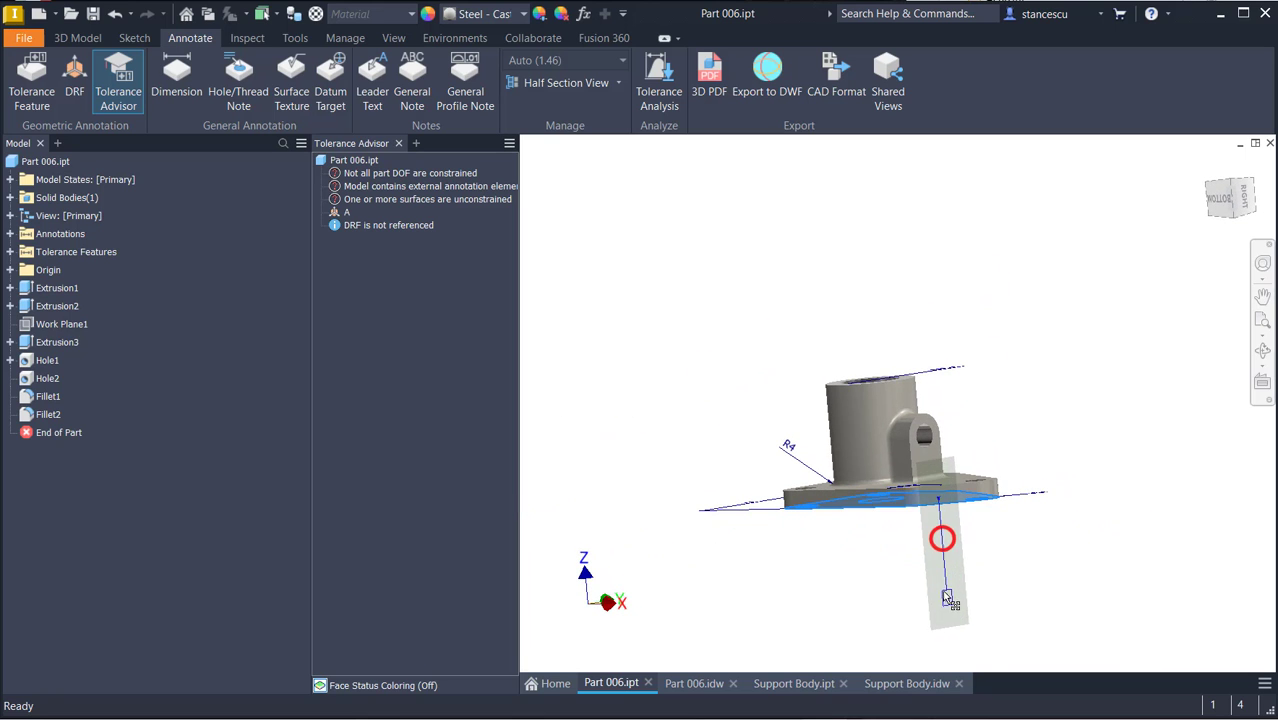
key(F6)
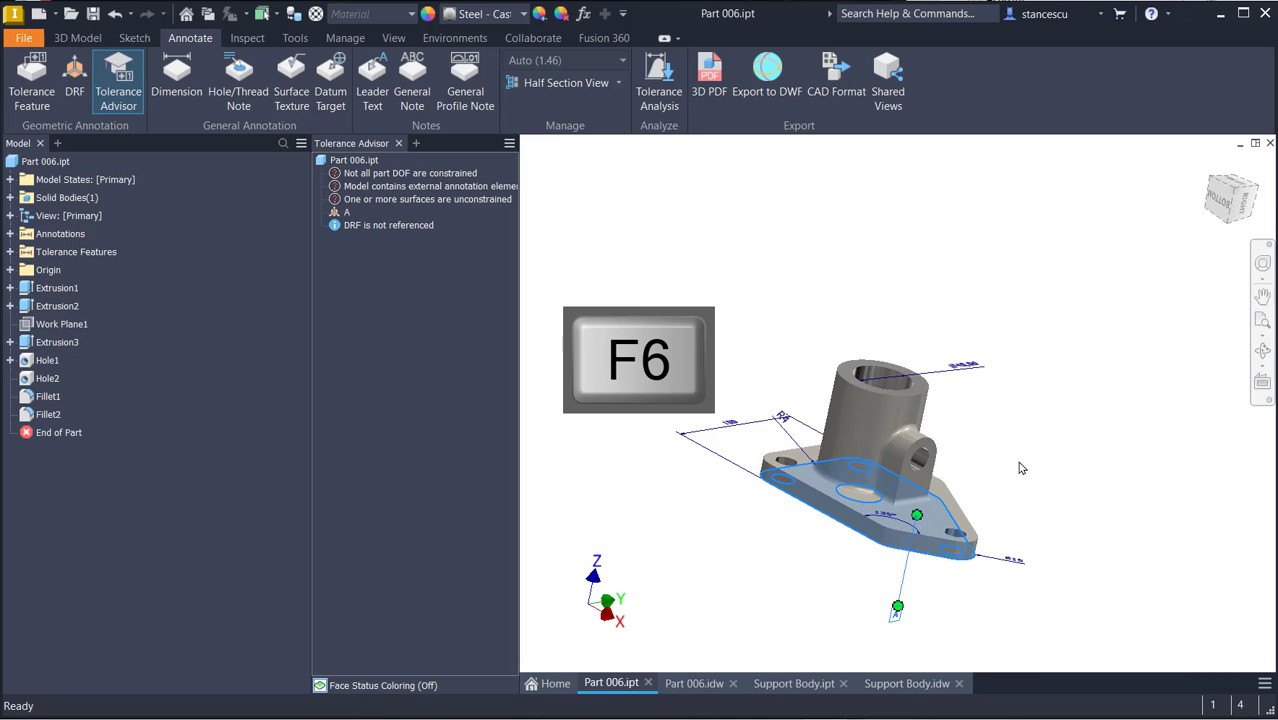
click(1057, 325)
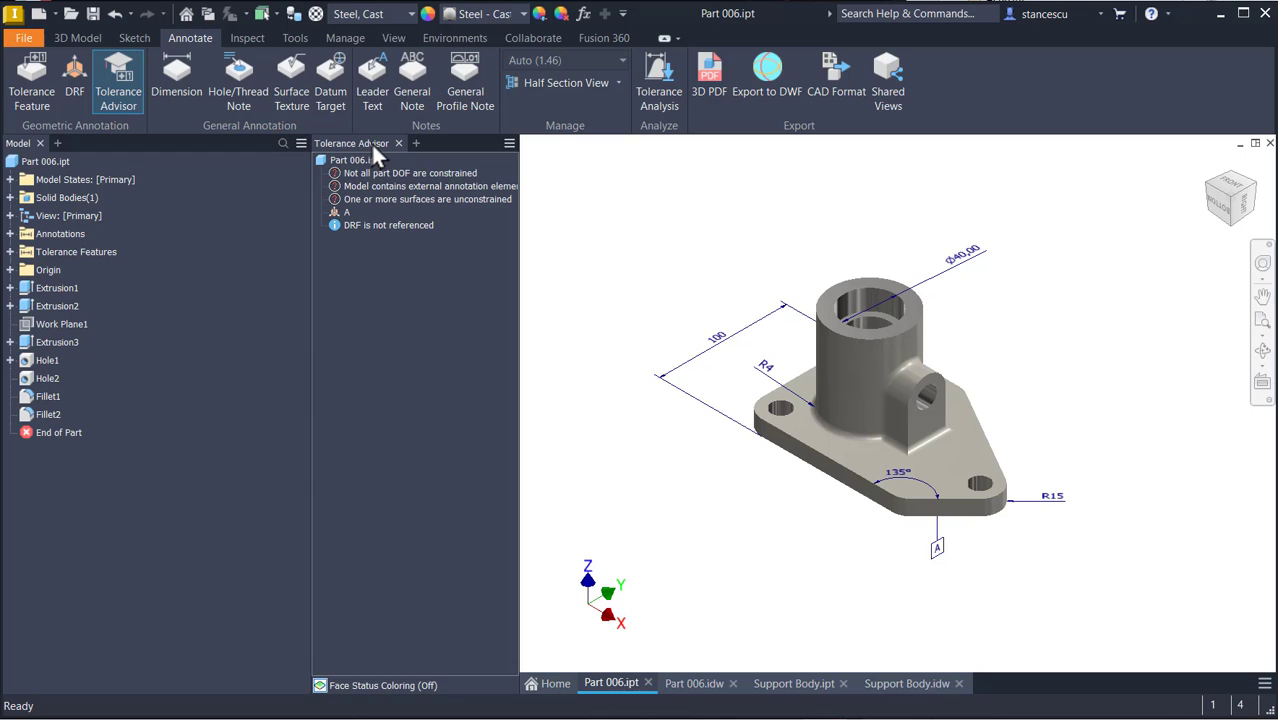
Dock the Tolerance Advisor beside the Model tab and expand Tolerance Features in the model tree
drag(370, 142, 157, 146)
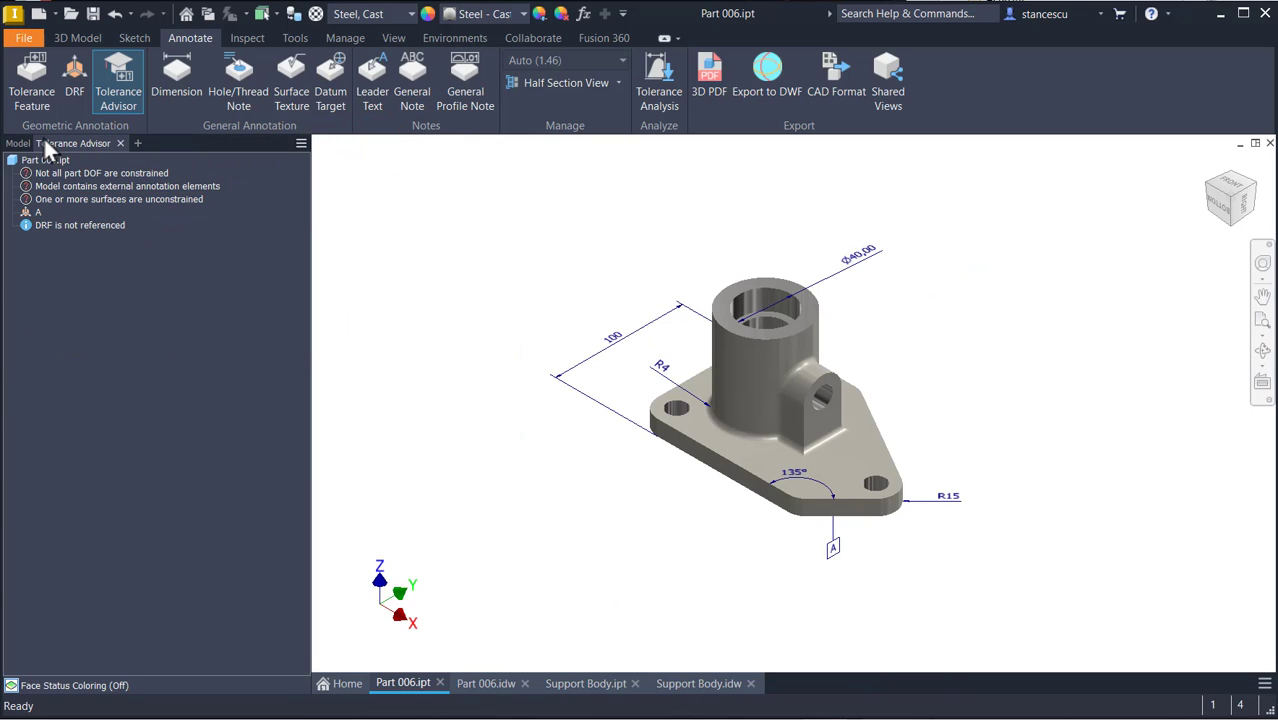
click(17, 143)
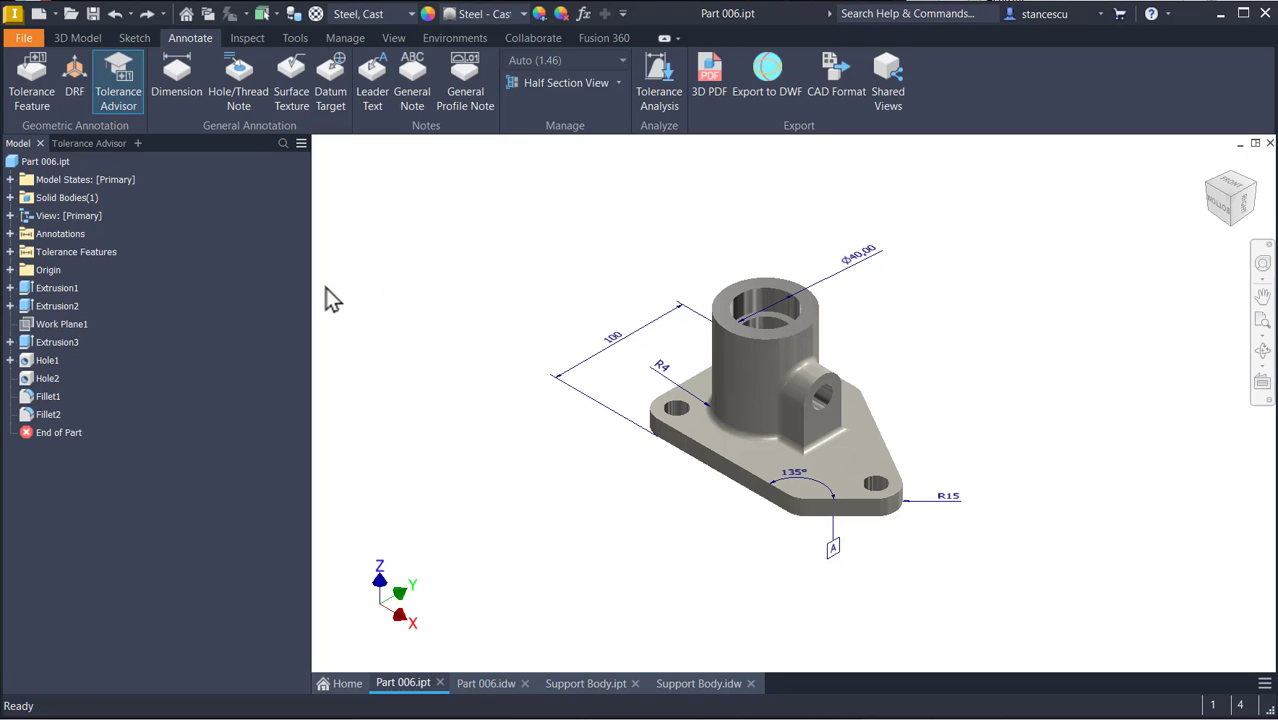
click(10, 252)
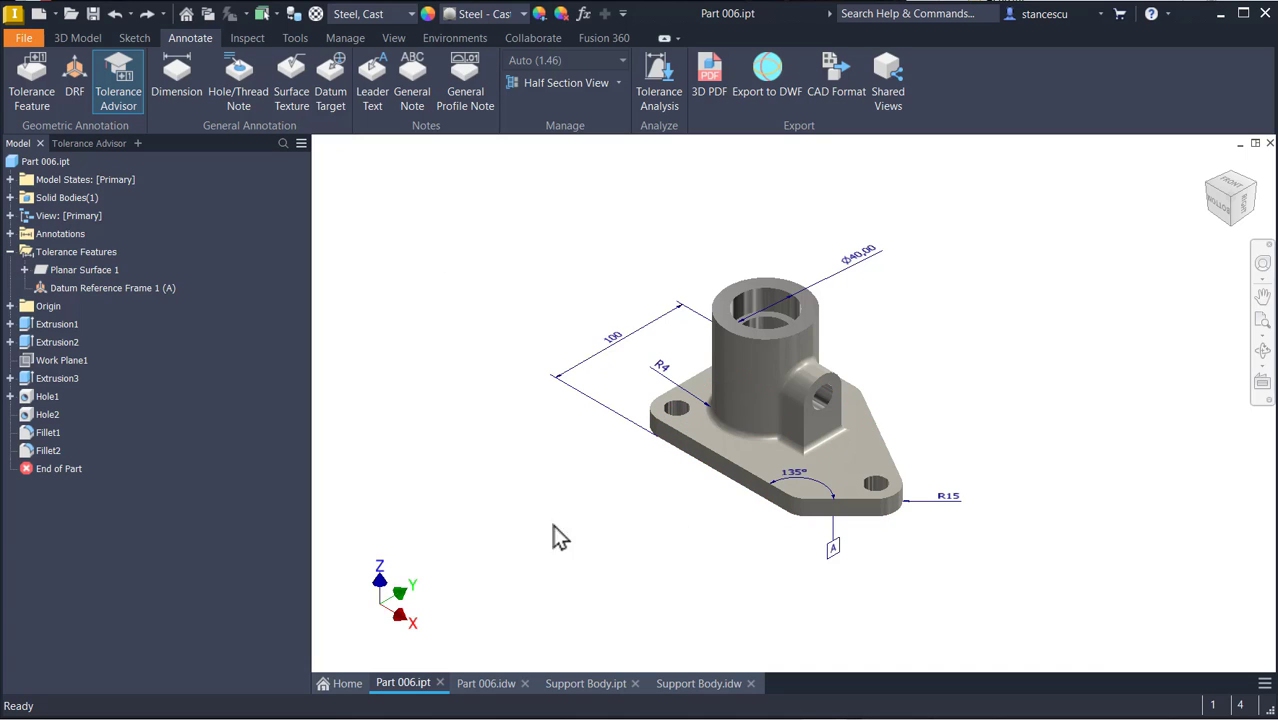
Add a ⌀2,00 A tolerance frame on the boss top face and move it beside the Ø40,00 dimension
click(37, 72)
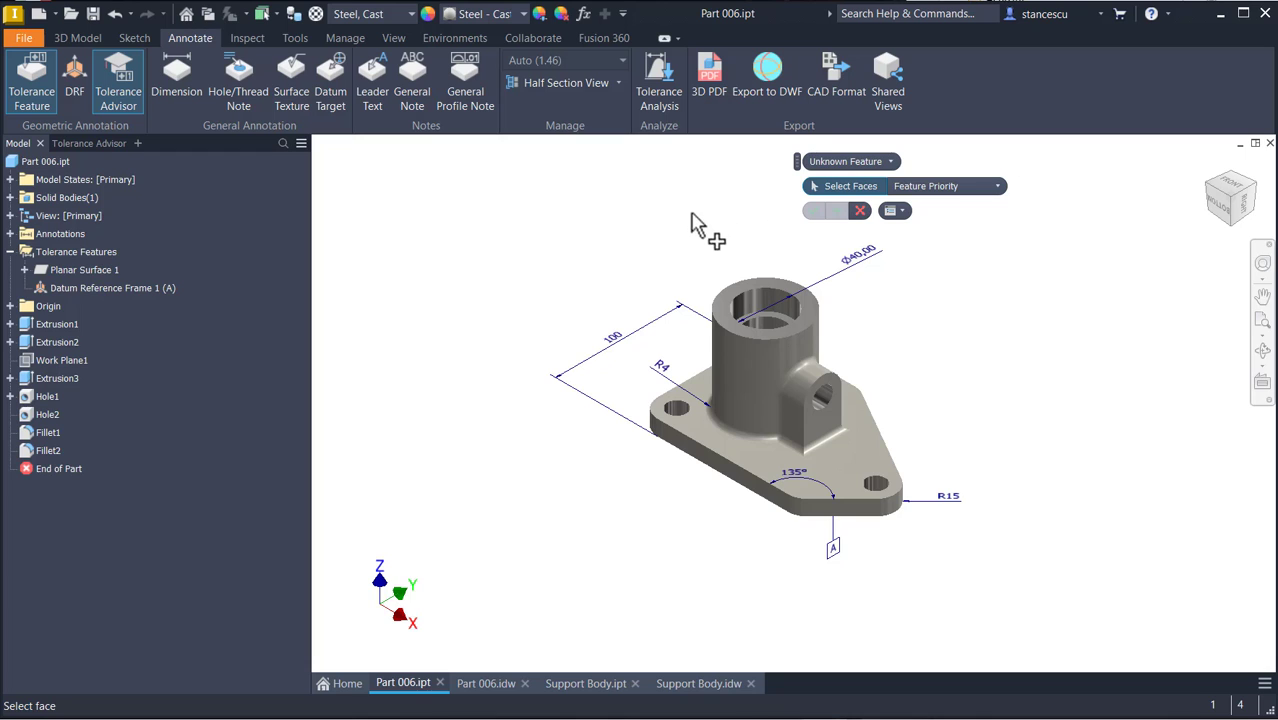
scroll(775, 260, up, 6)
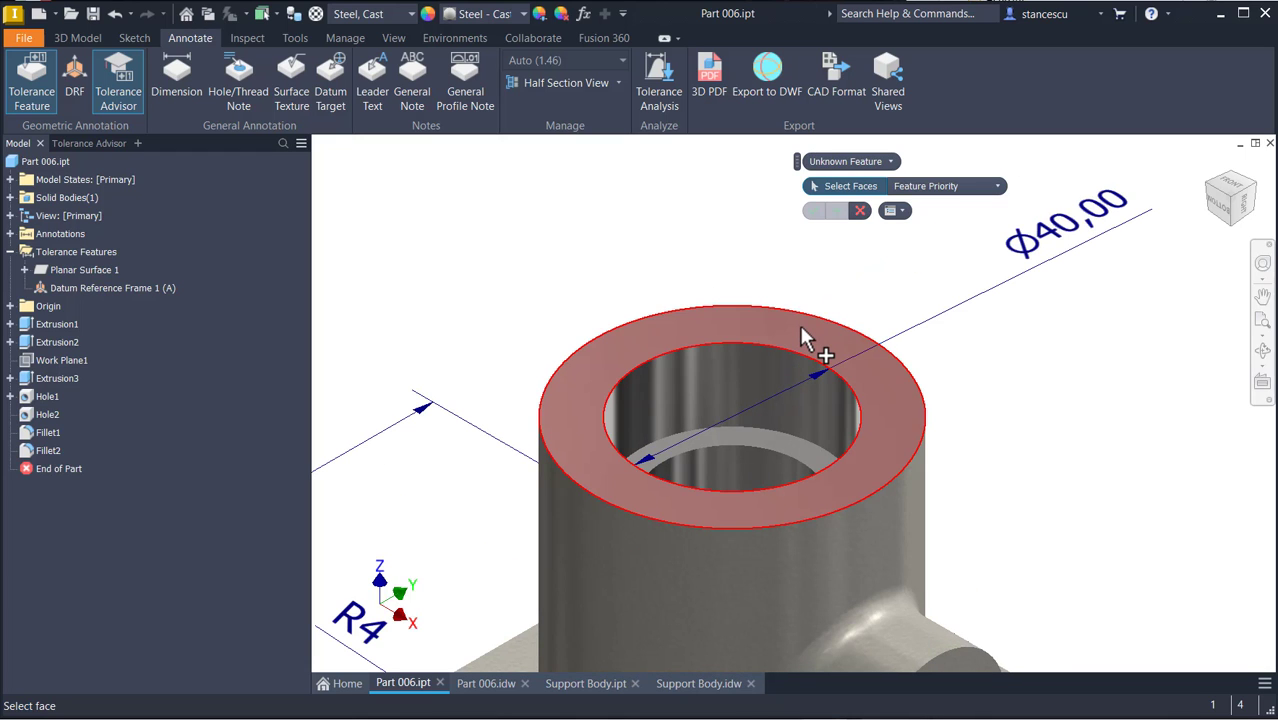
click(801, 328)
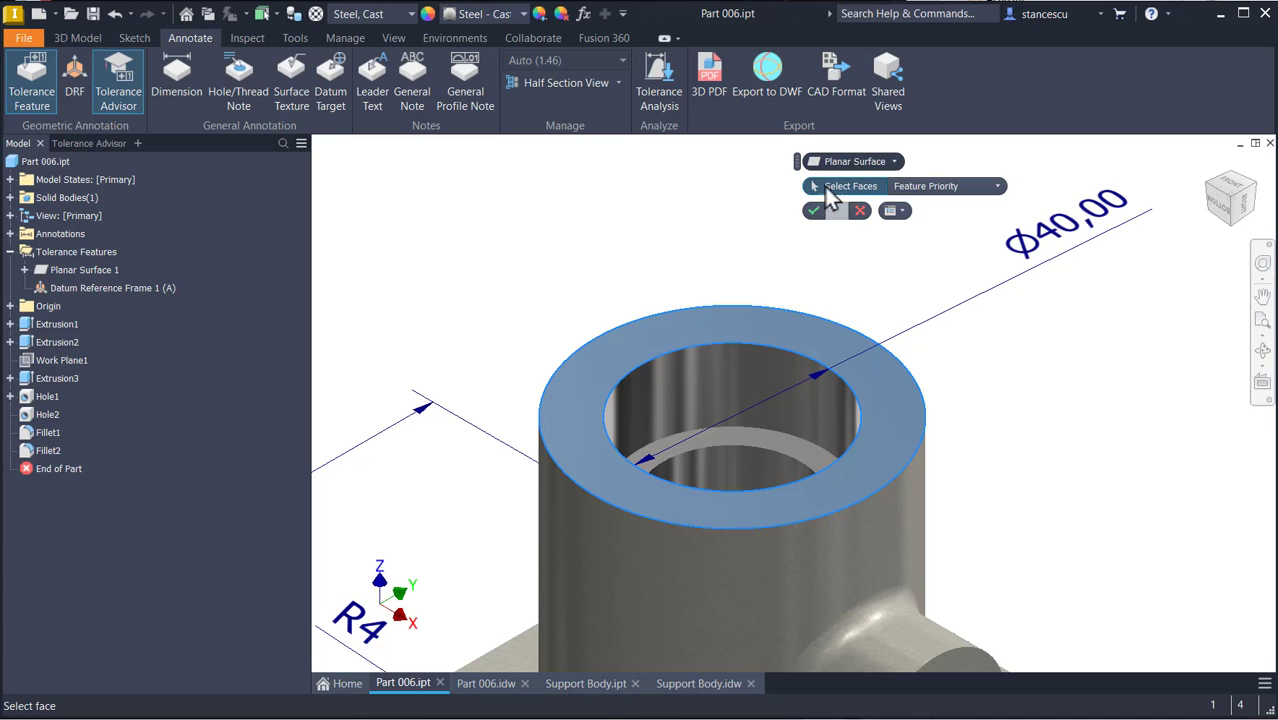
click(815, 218)
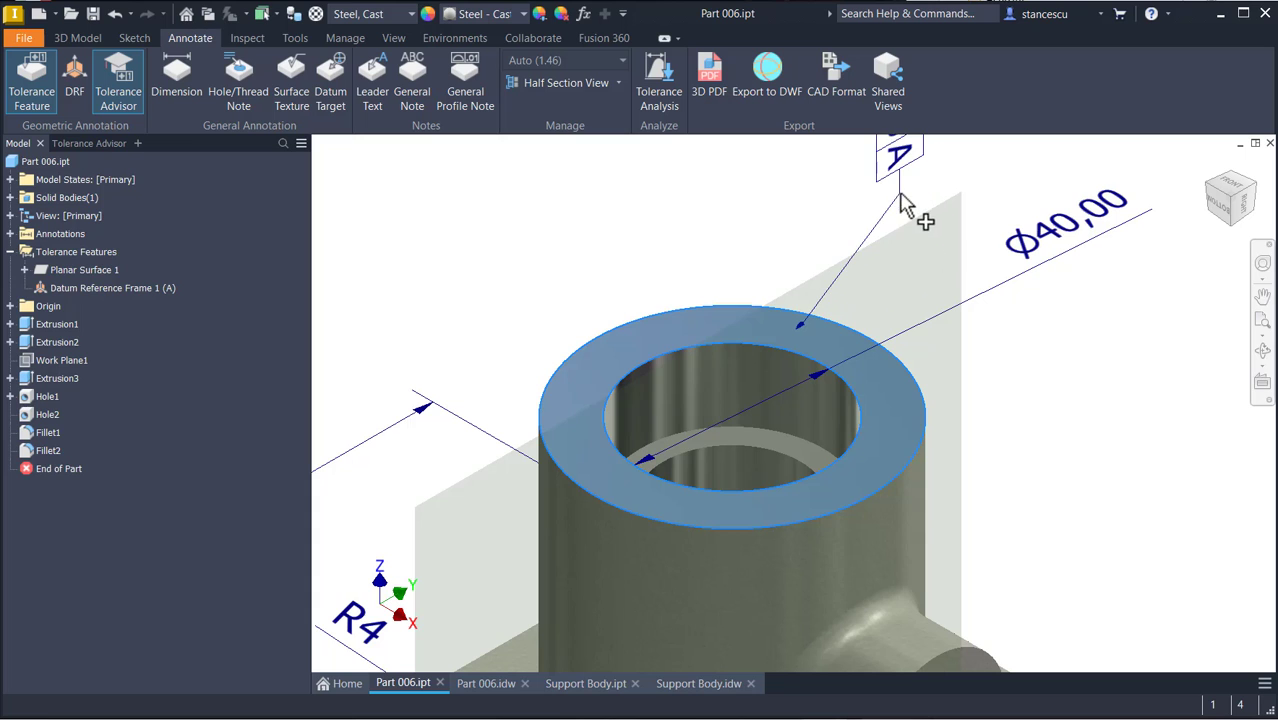
click(898, 186)
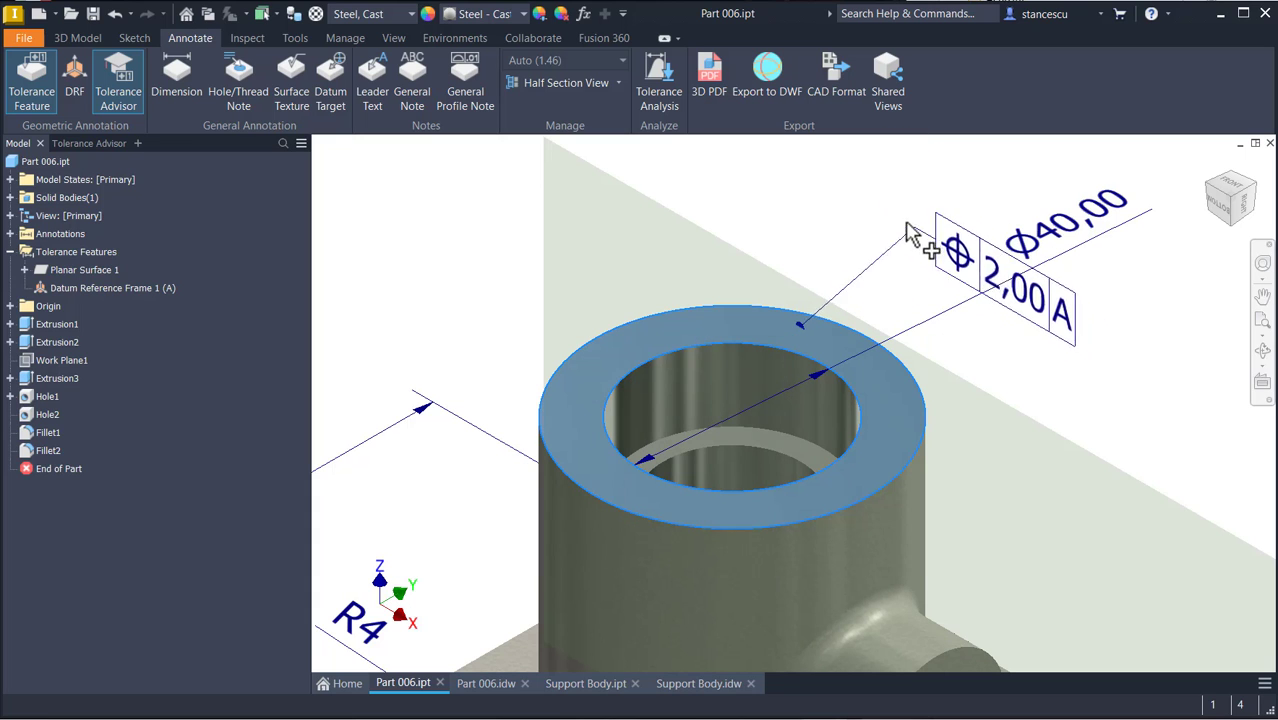
drag(941, 251, 1005, 190)
scroll(828, 212, down, 3)
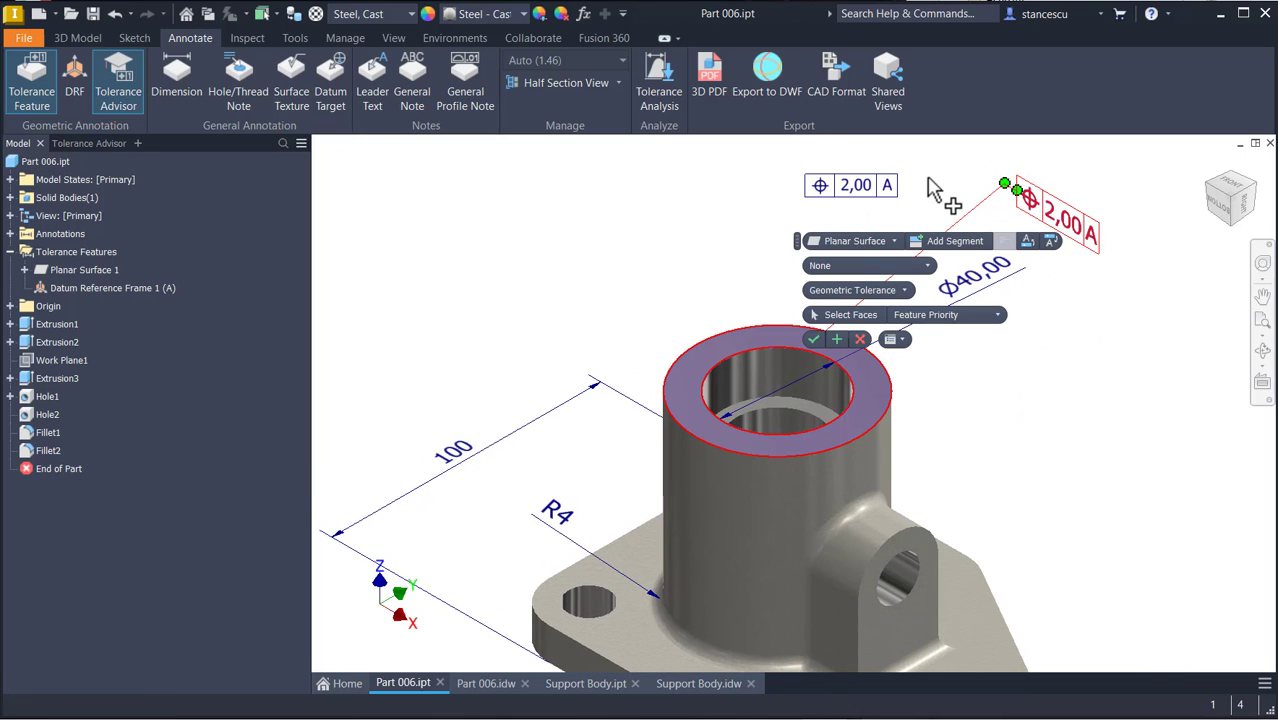
Change the boss frame from Position to Parallelism with a 0.2 tolerance to datum A
click(822, 186)
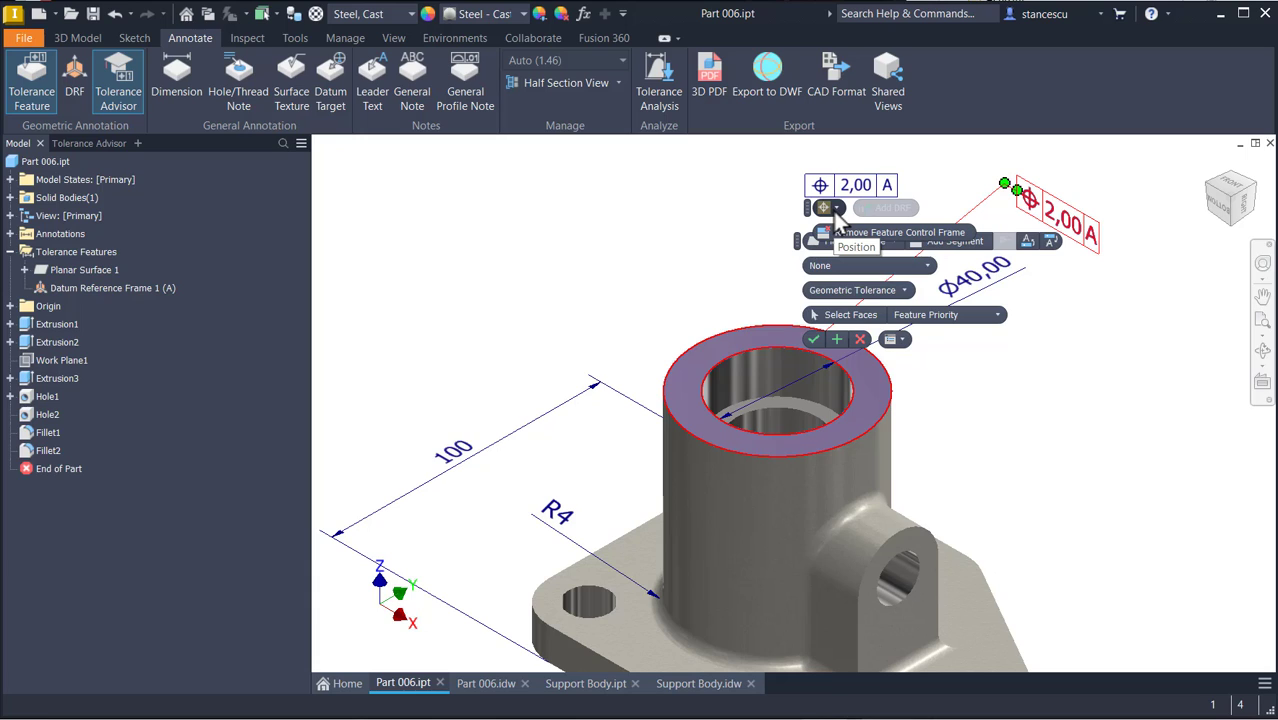
click(836, 212)
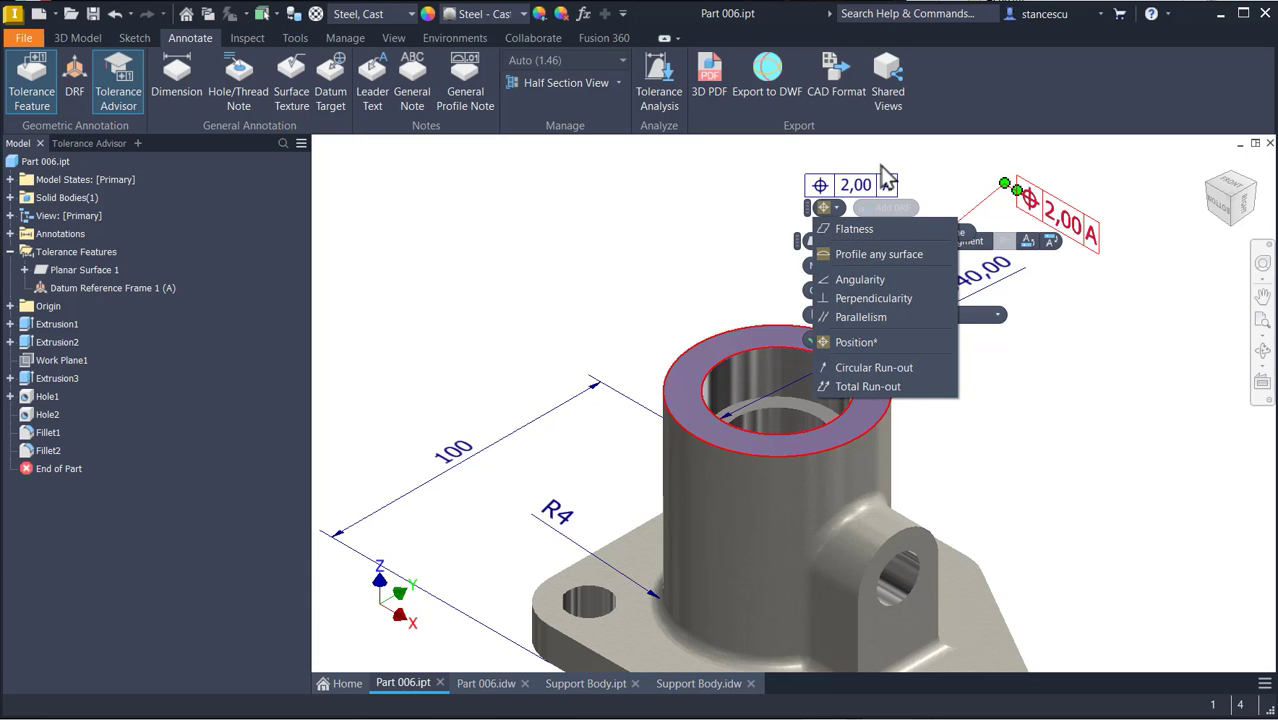
click(873, 317)
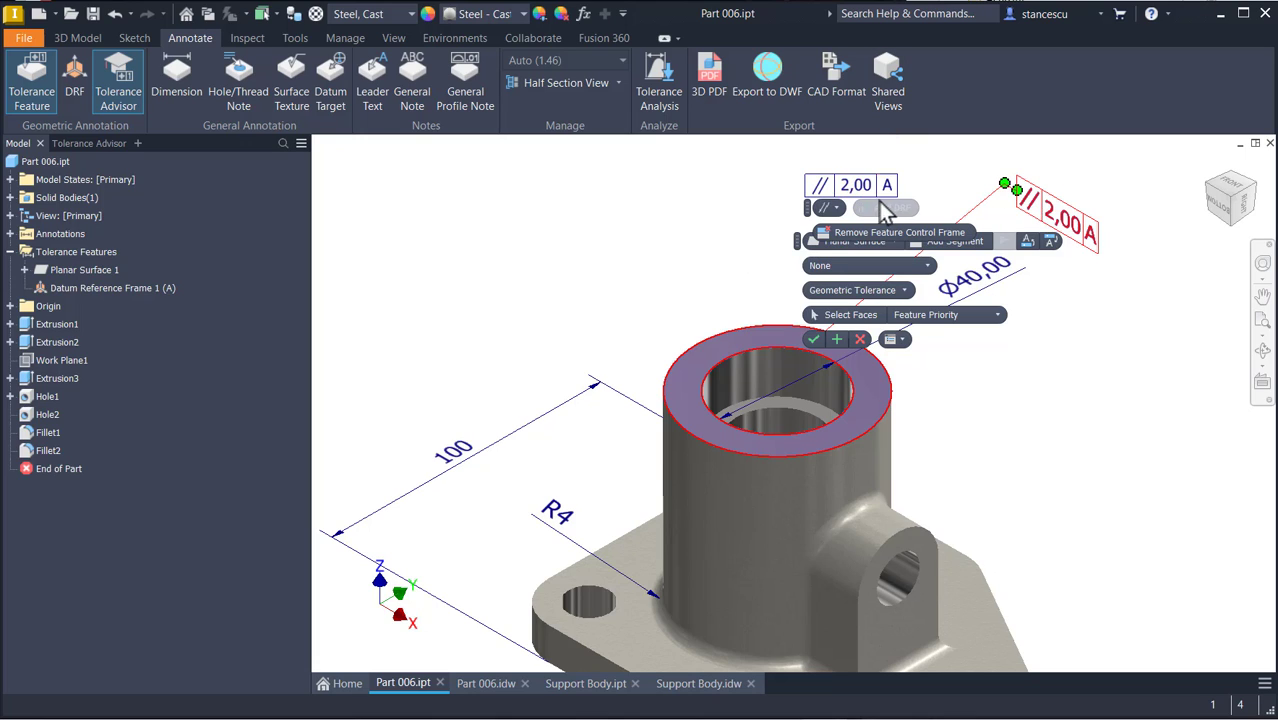
click(846, 188)
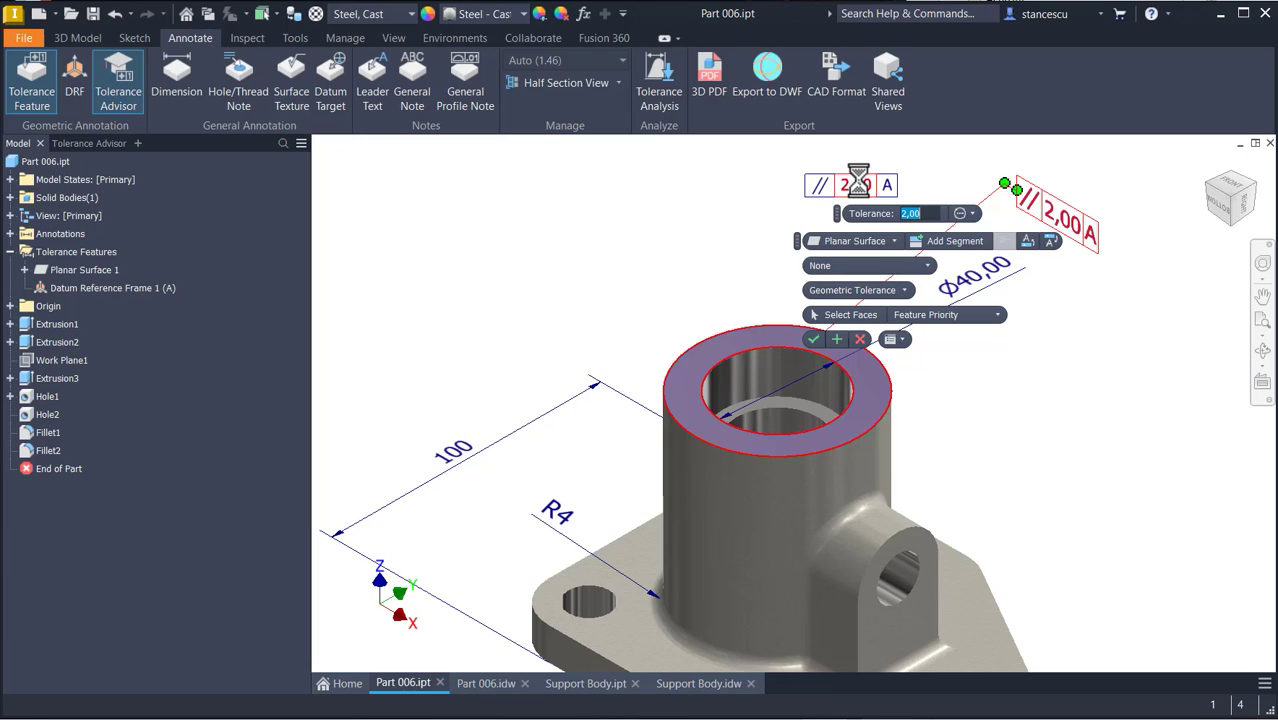
key(BackSpace)
text(0)
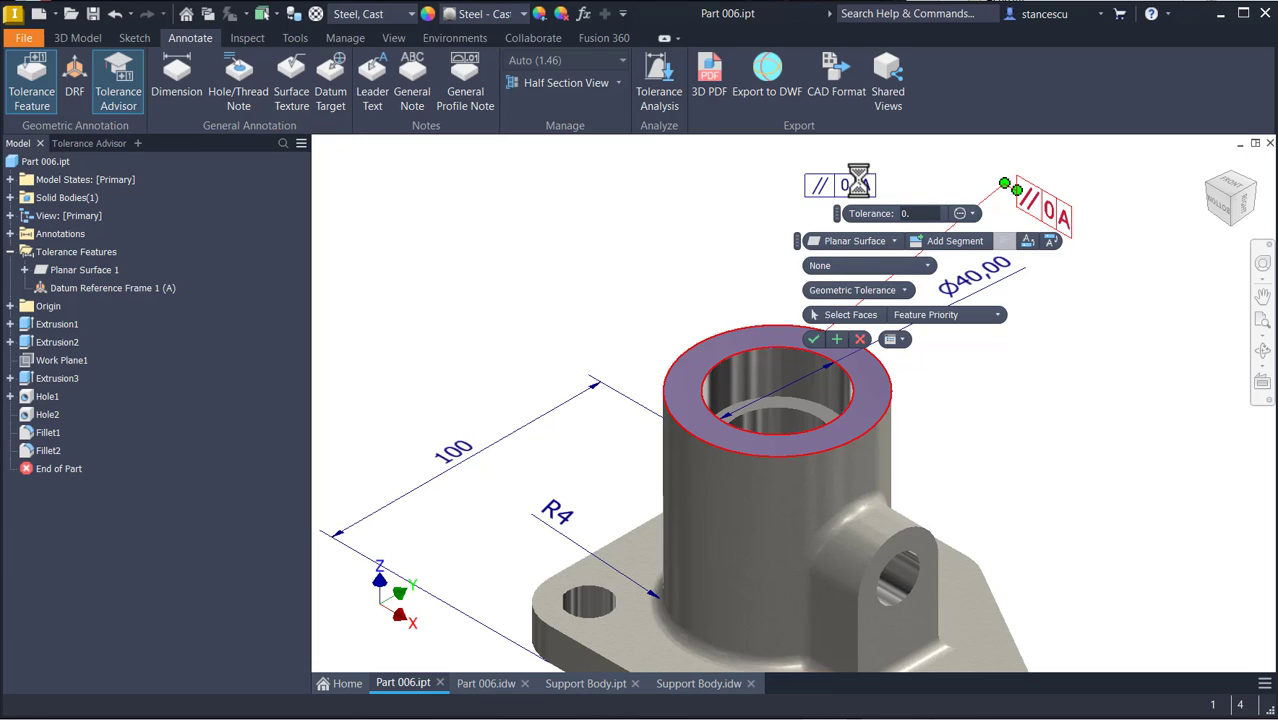
text(.2)
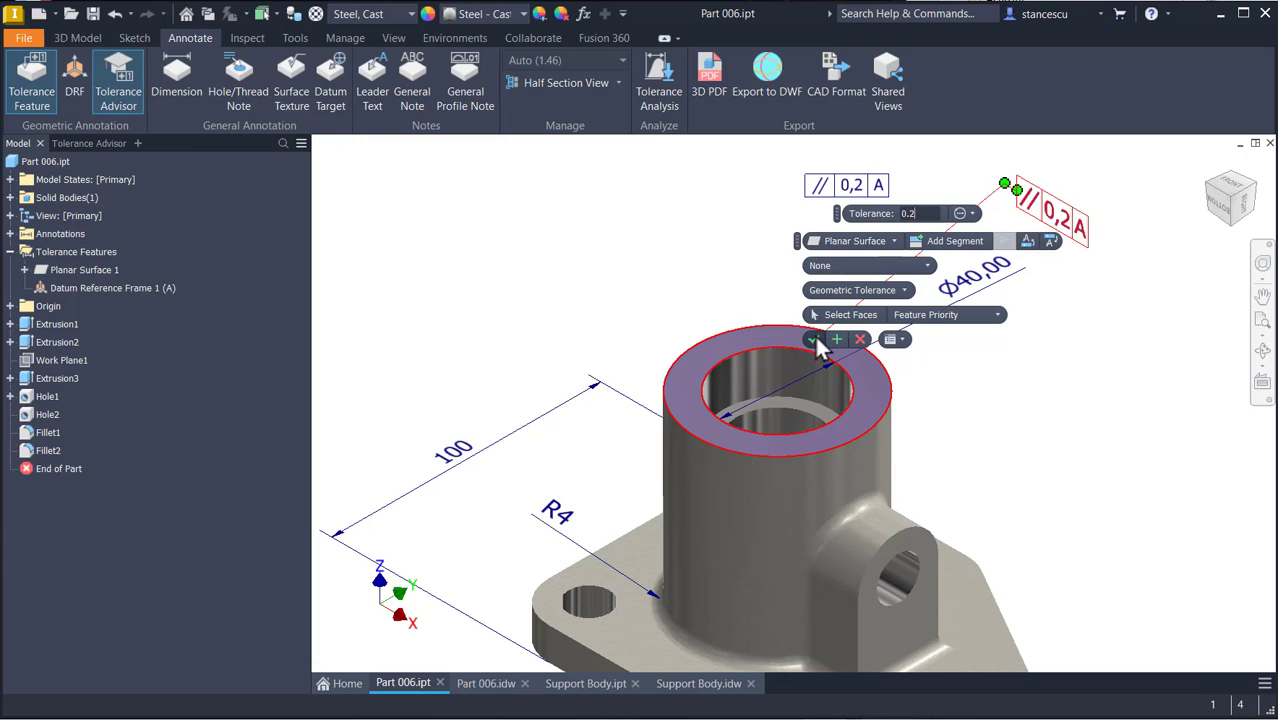
click(816, 341)
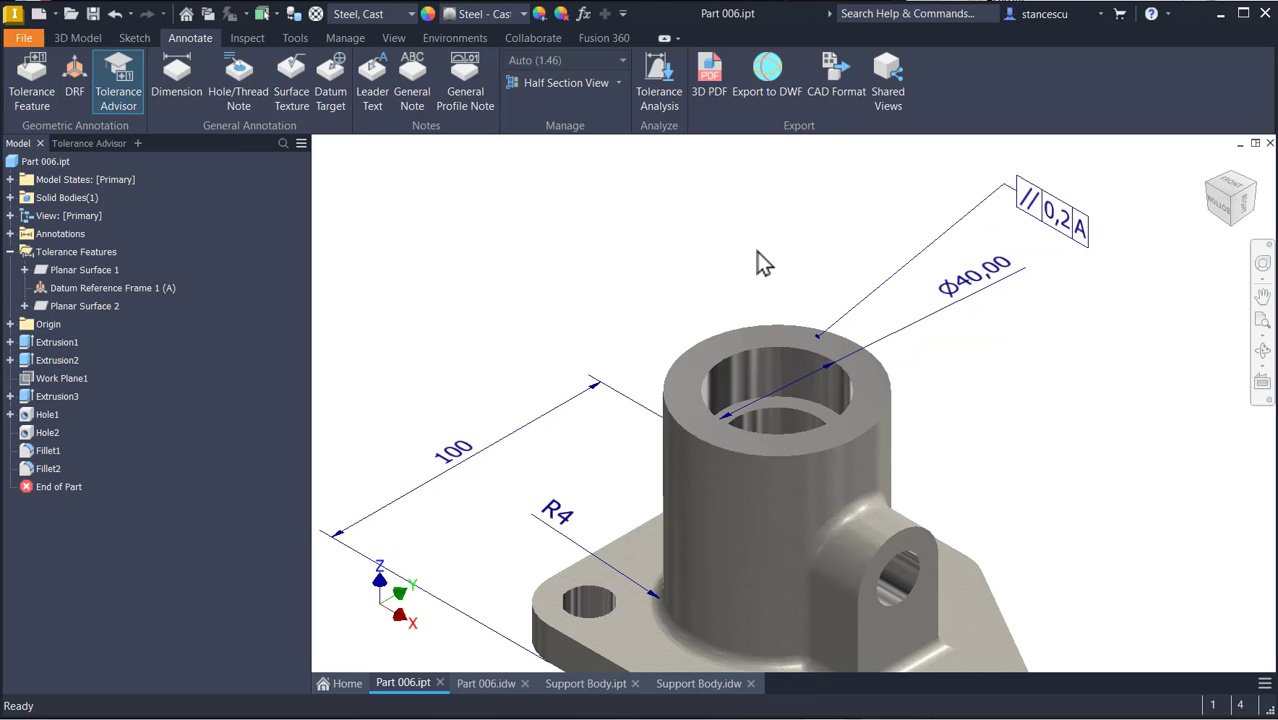
Look into the hole, then open the Hole1 feature for editing
key(F6)
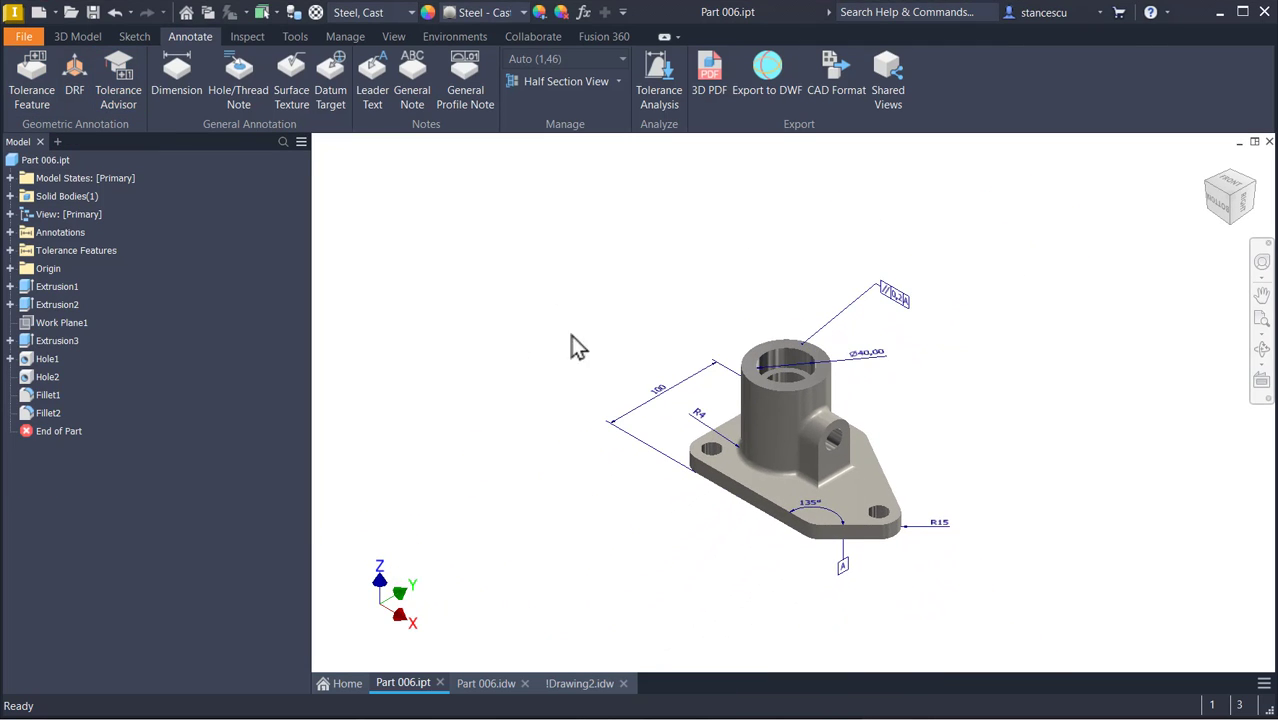
scroll(736, 337, up, 5)
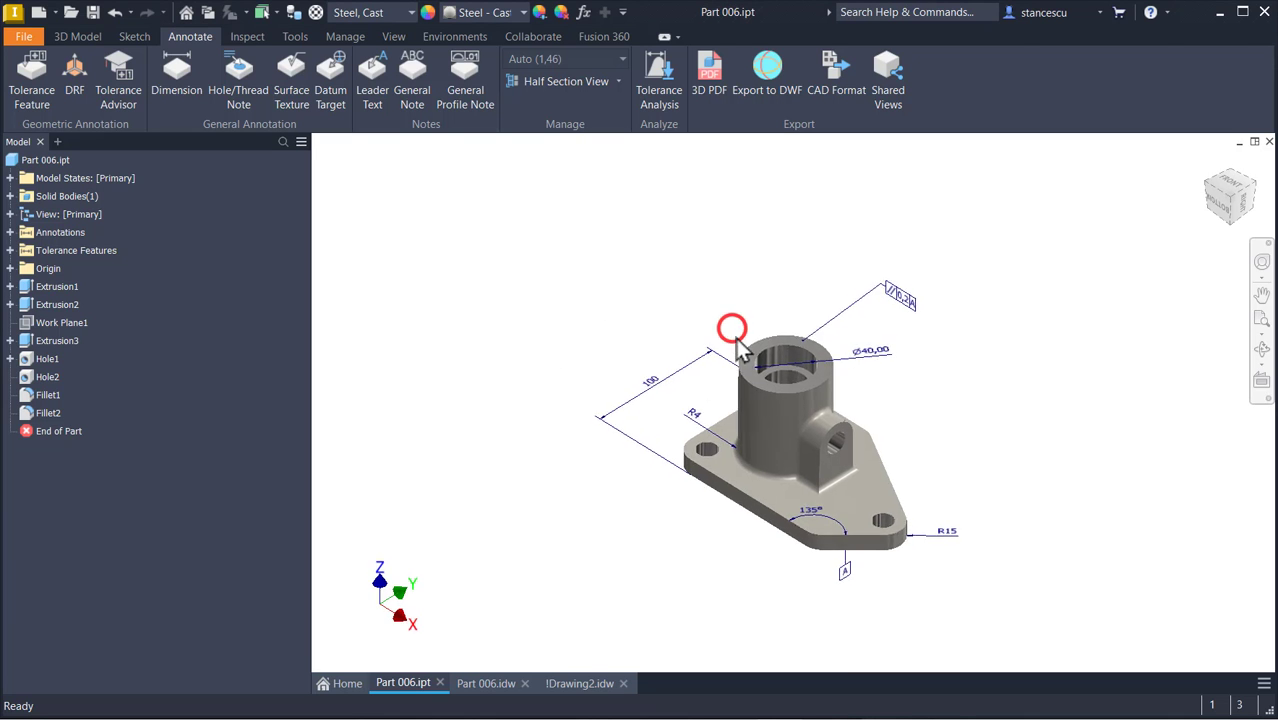
scroll(771, 376, up, 3)
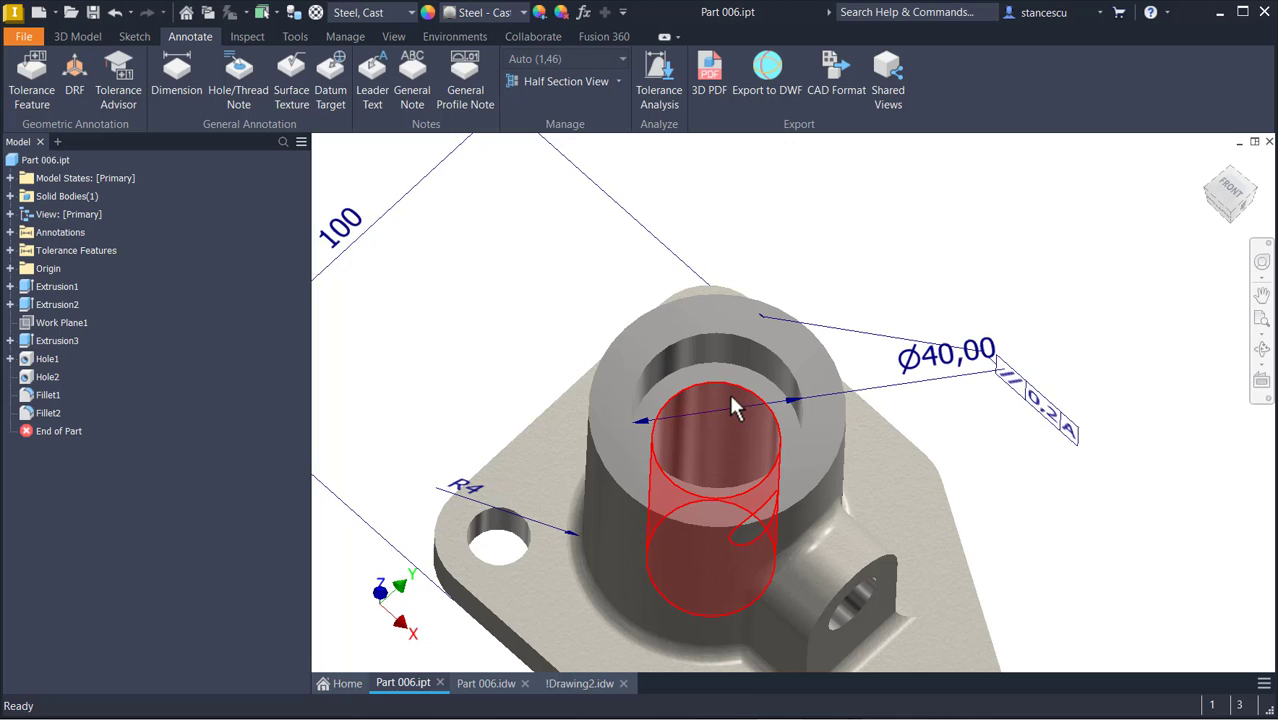
mouse_move(728, 390)
shift+middle_down()
mouse_move(729, 345)
mouse_move(731, 366)
shift+middle_up()
key(F5)
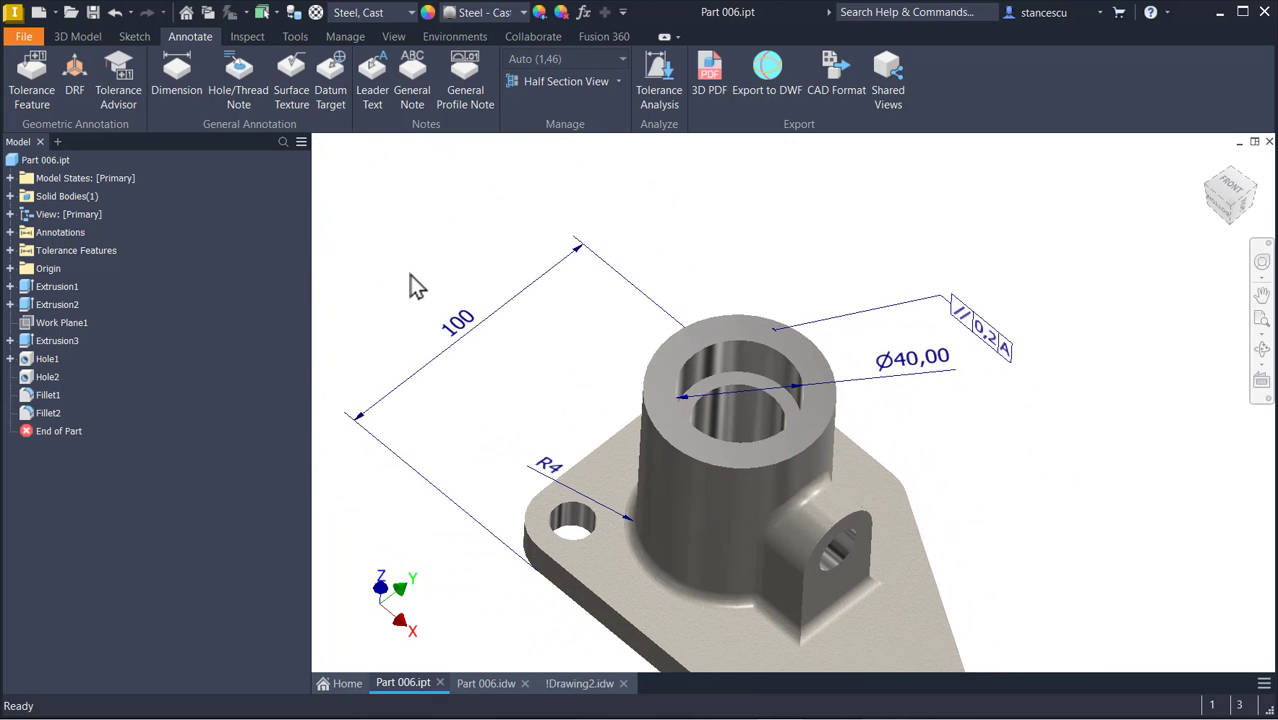
click(26, 362)
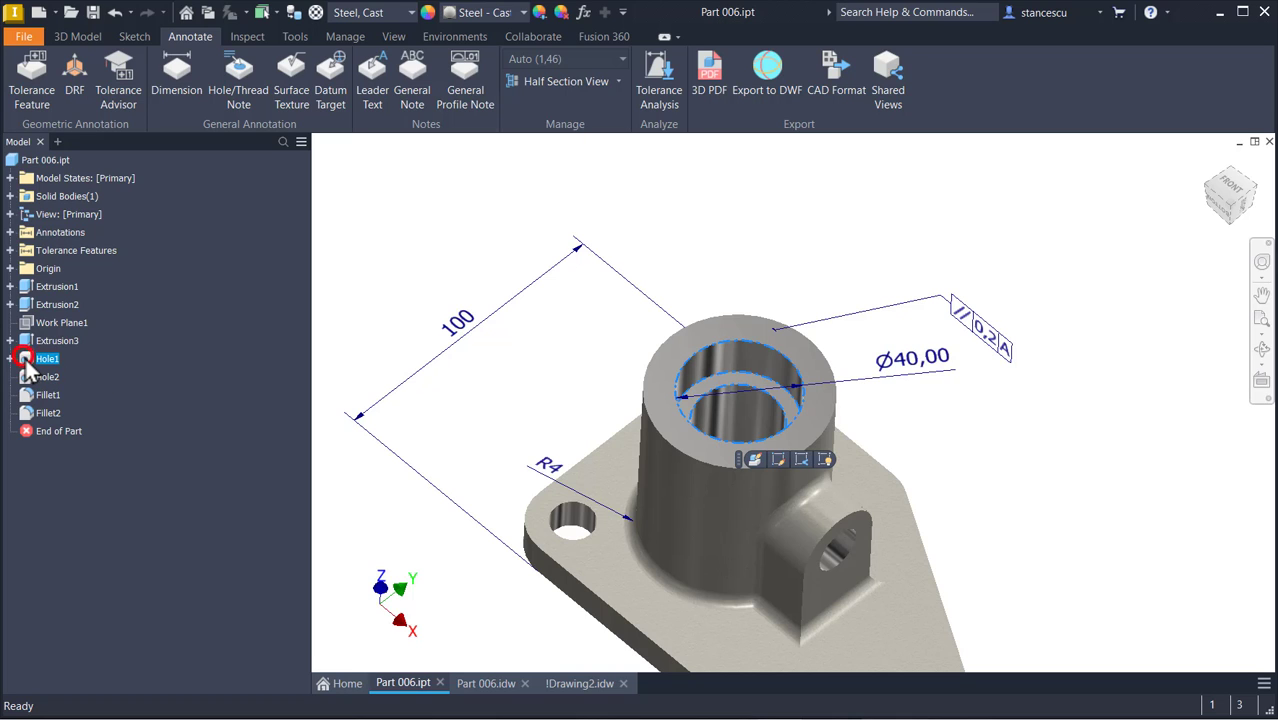
double_click(26, 362)
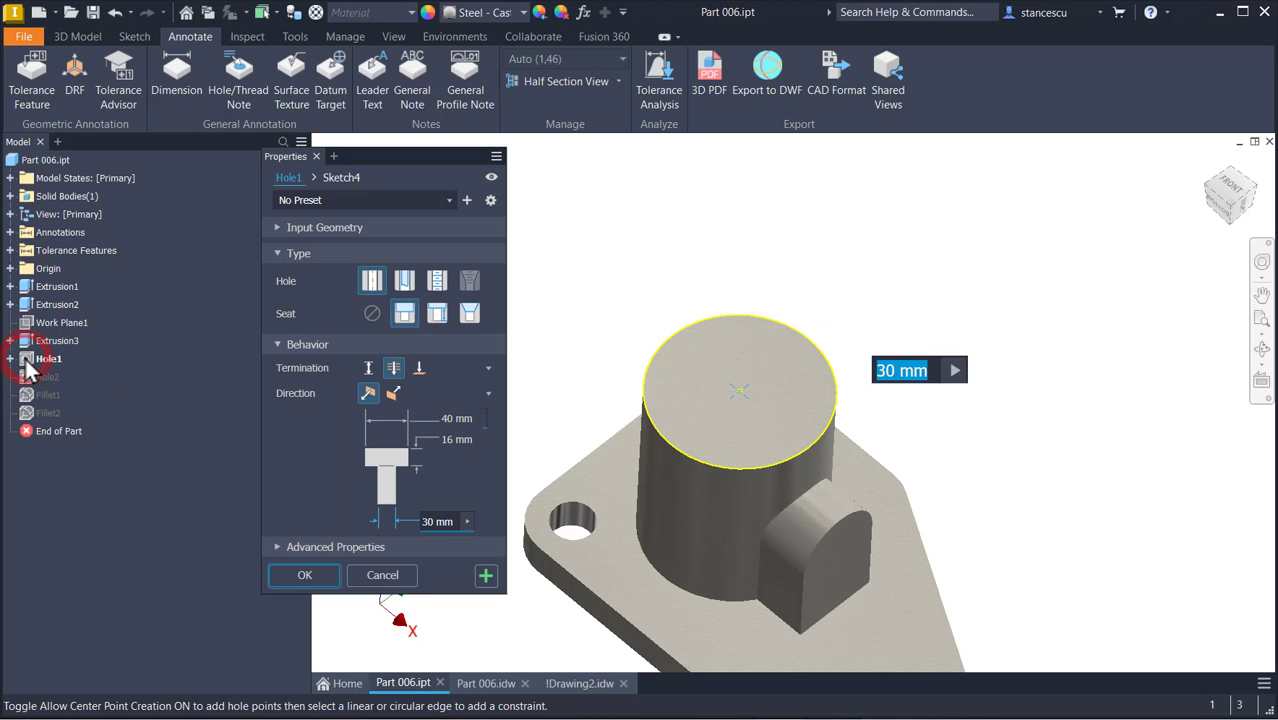
Give the 40 mm counterbore diameter a Limits/Fits-Show Tolerance type with hole fit H10
click(450, 420)
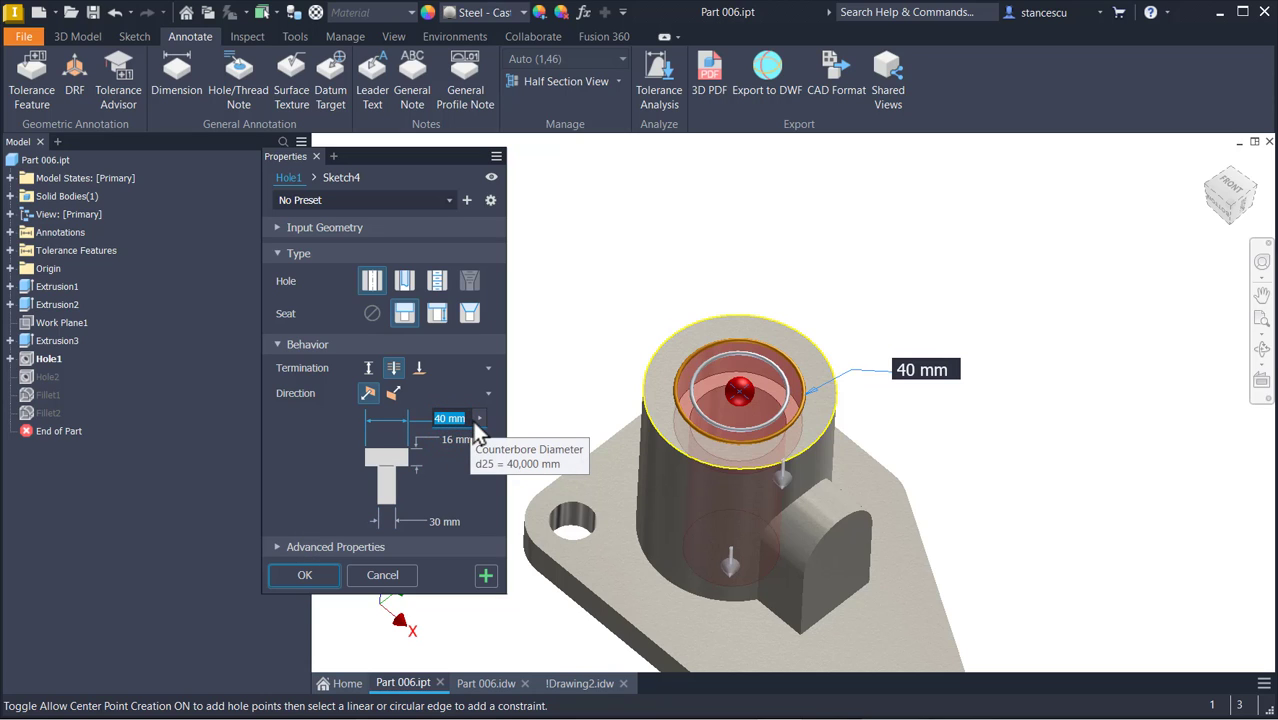
click(478, 420)
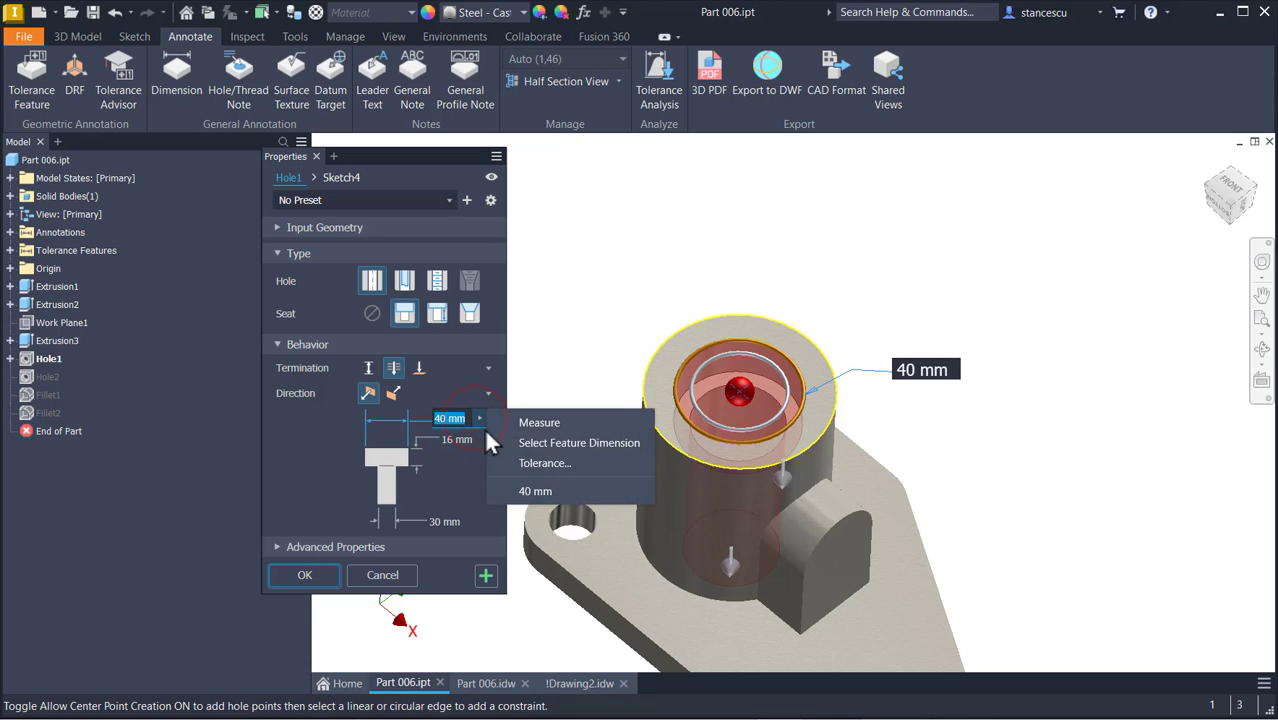
click(541, 462)
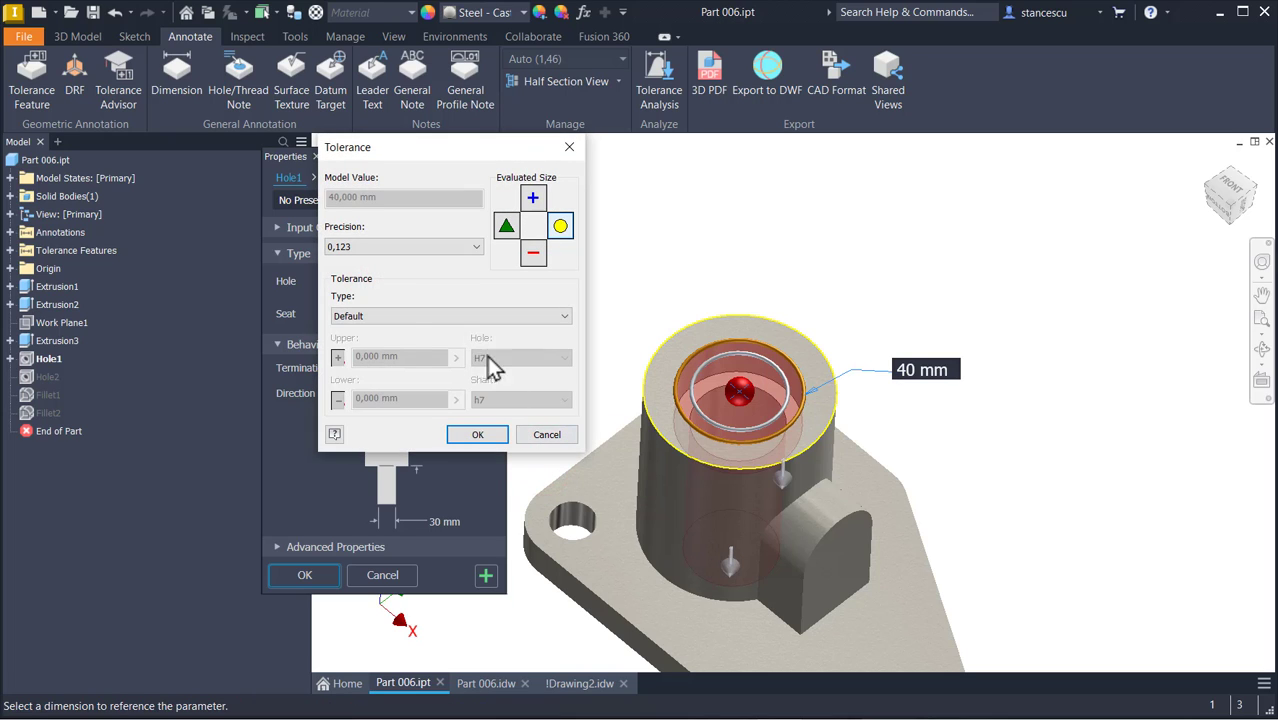
click(408, 318)
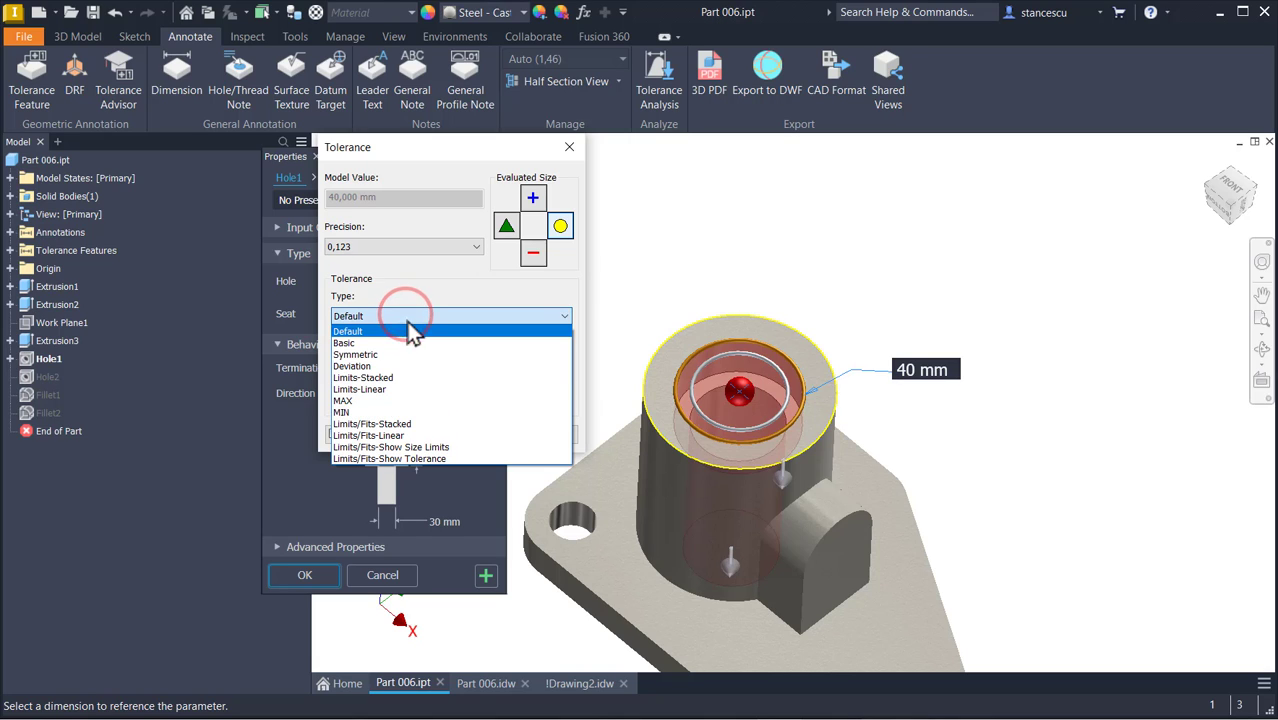
click(422, 456)
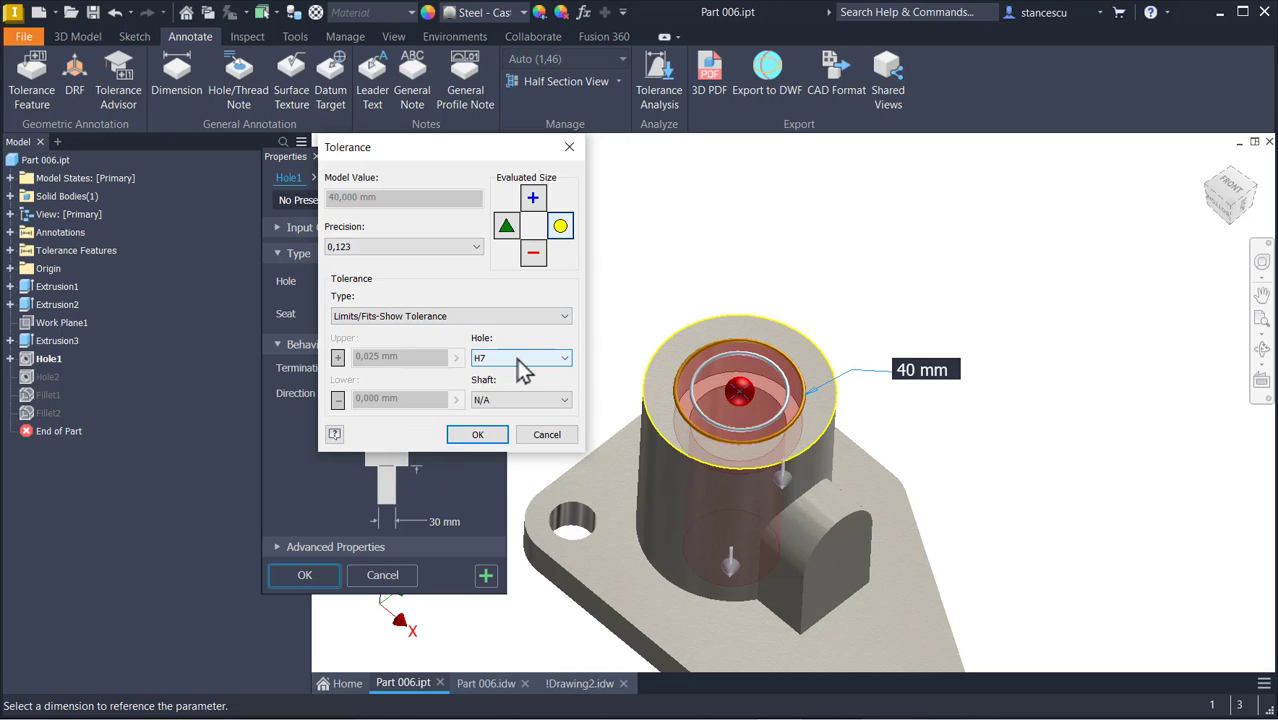
click(563, 362)
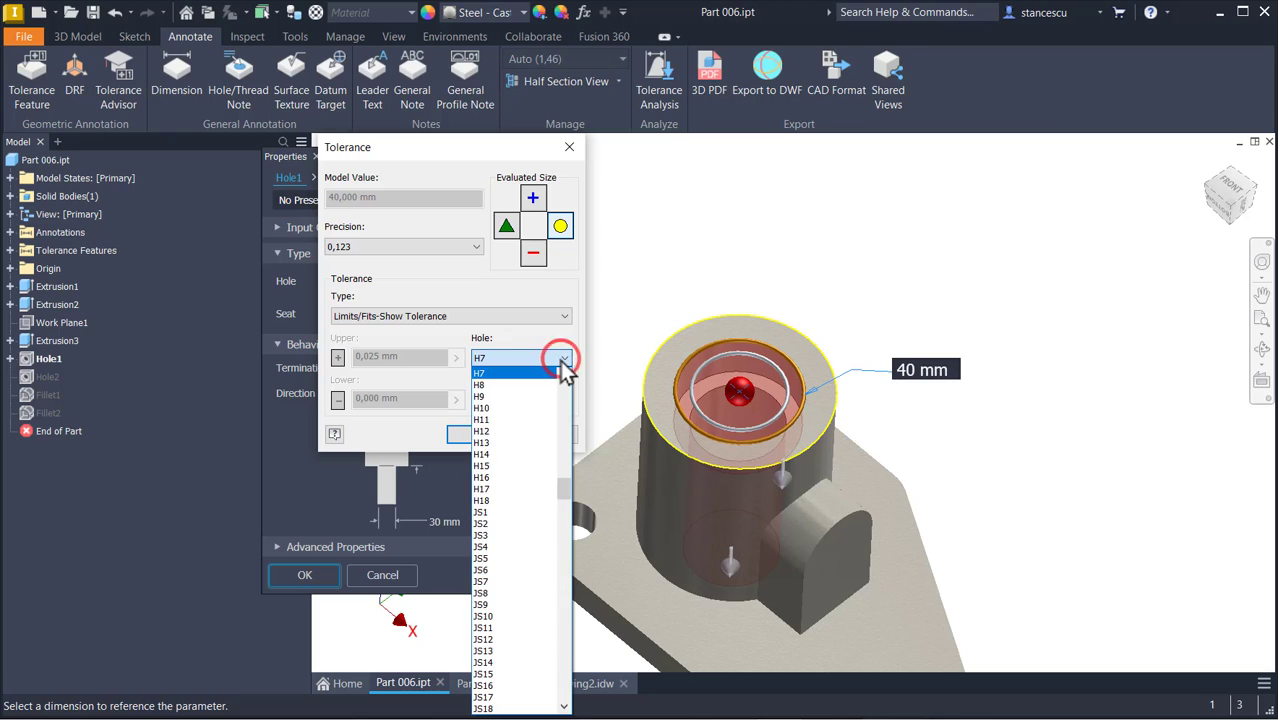
click(518, 410)
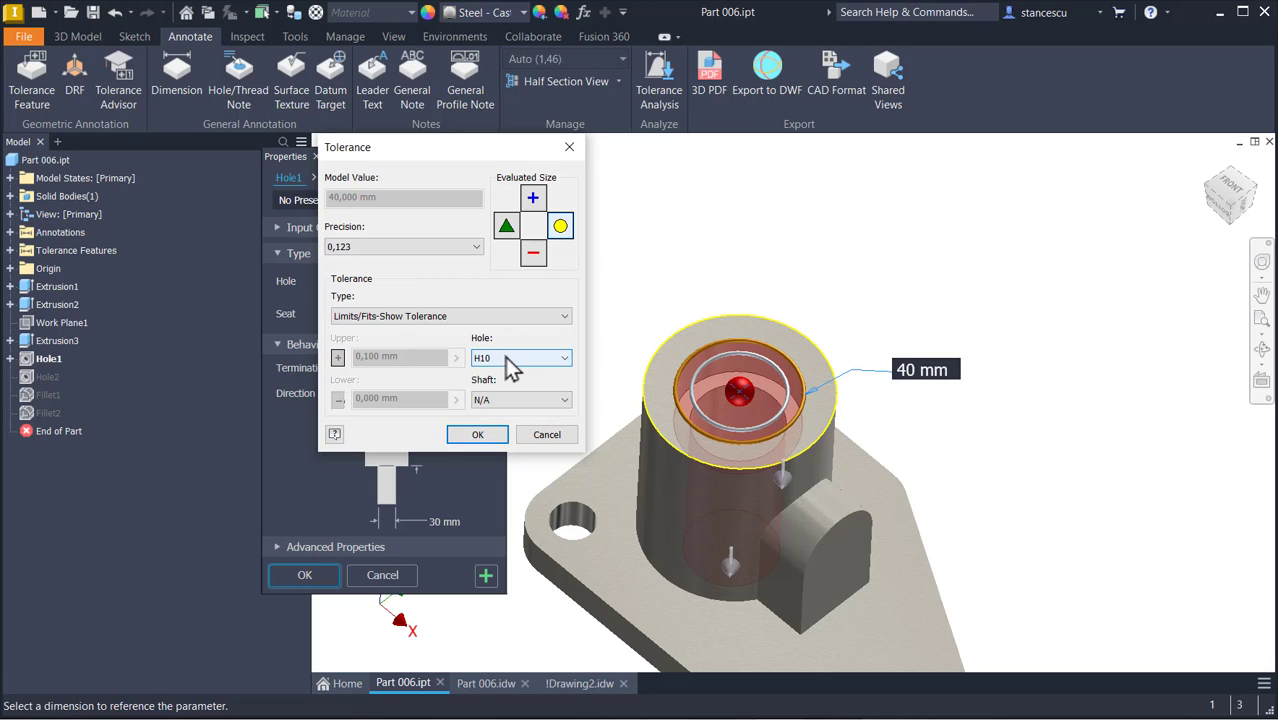
click(478, 436)
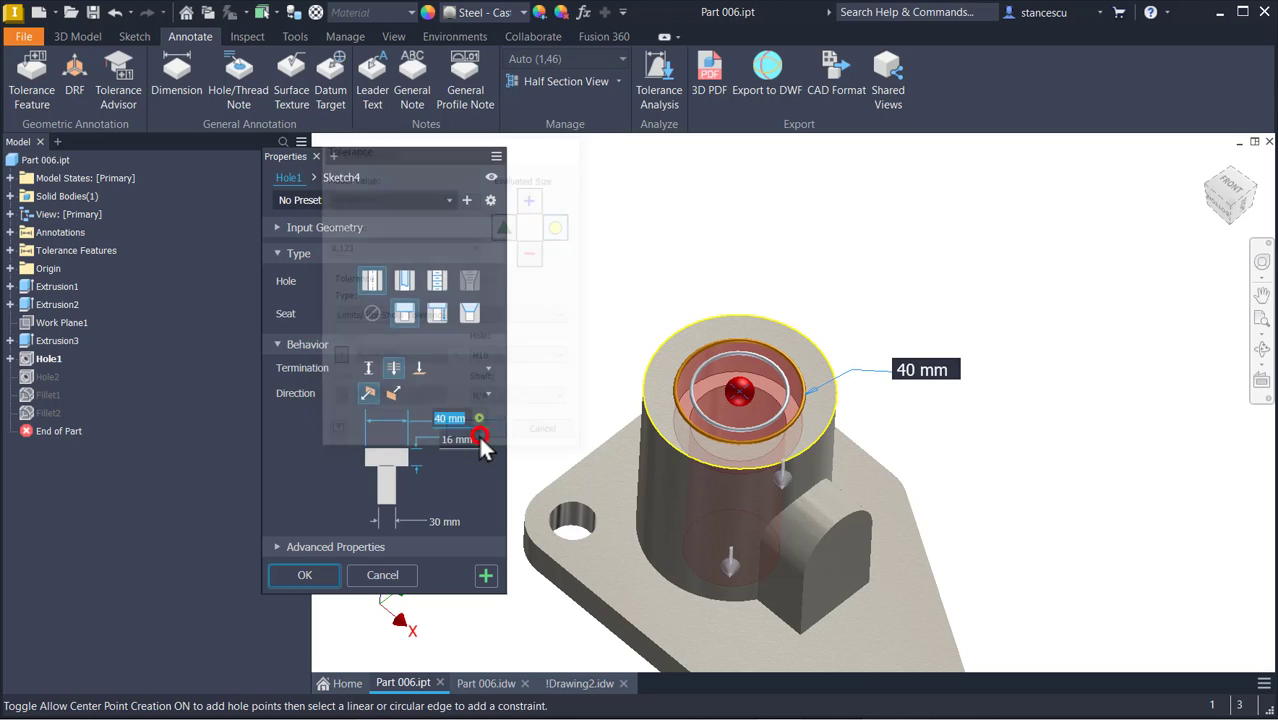
click(306, 576)
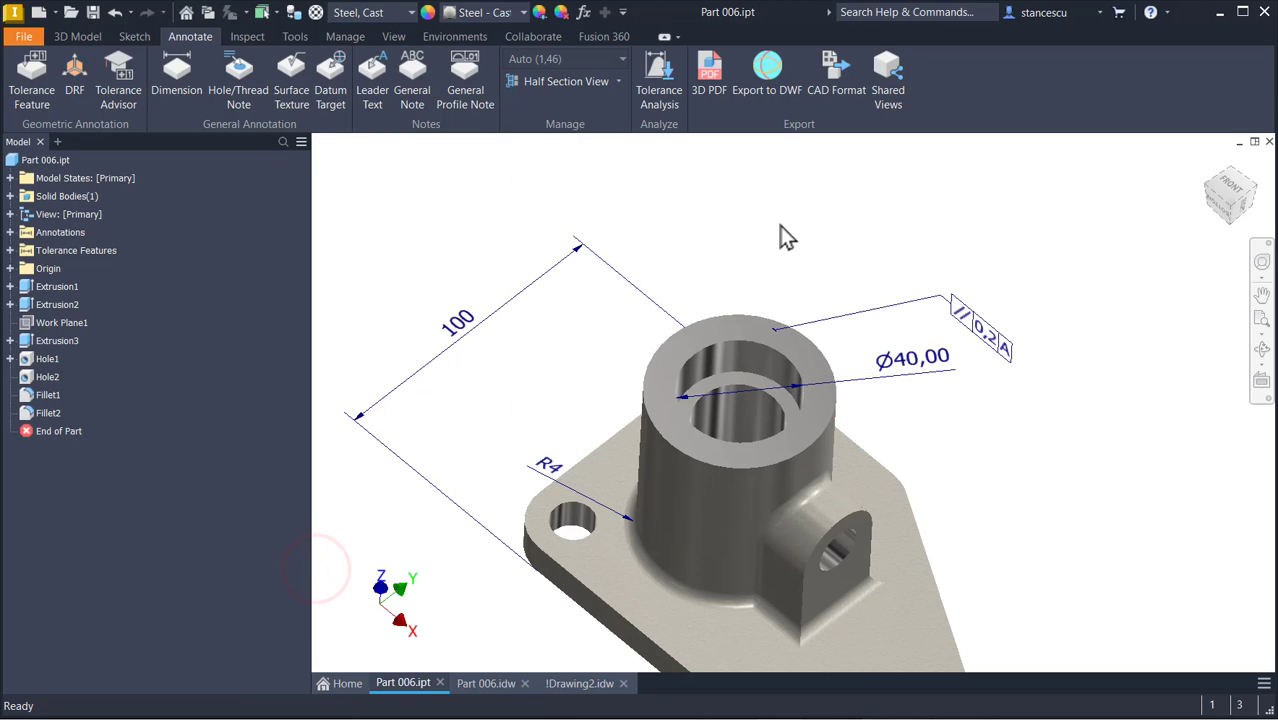
Add a tolerance feature on the hole's inner face and move its Ø40,000 H10 annotation above the part
key(F6)
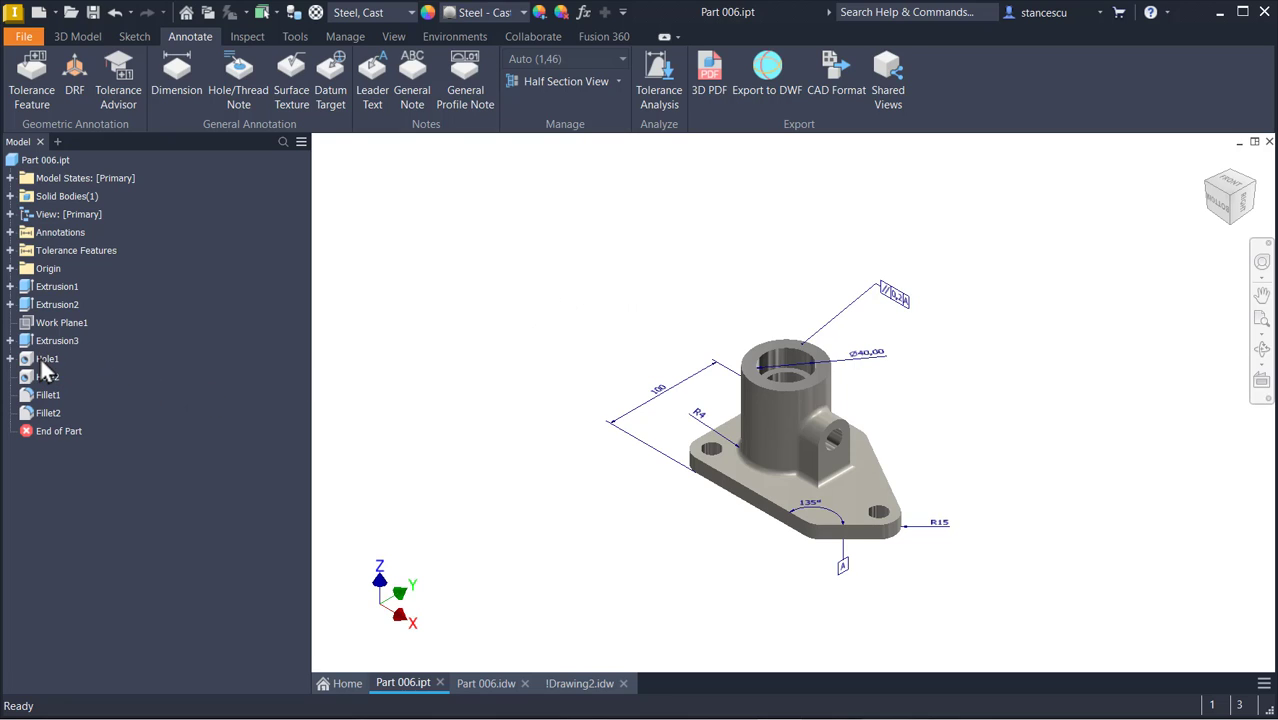
click(33, 72)
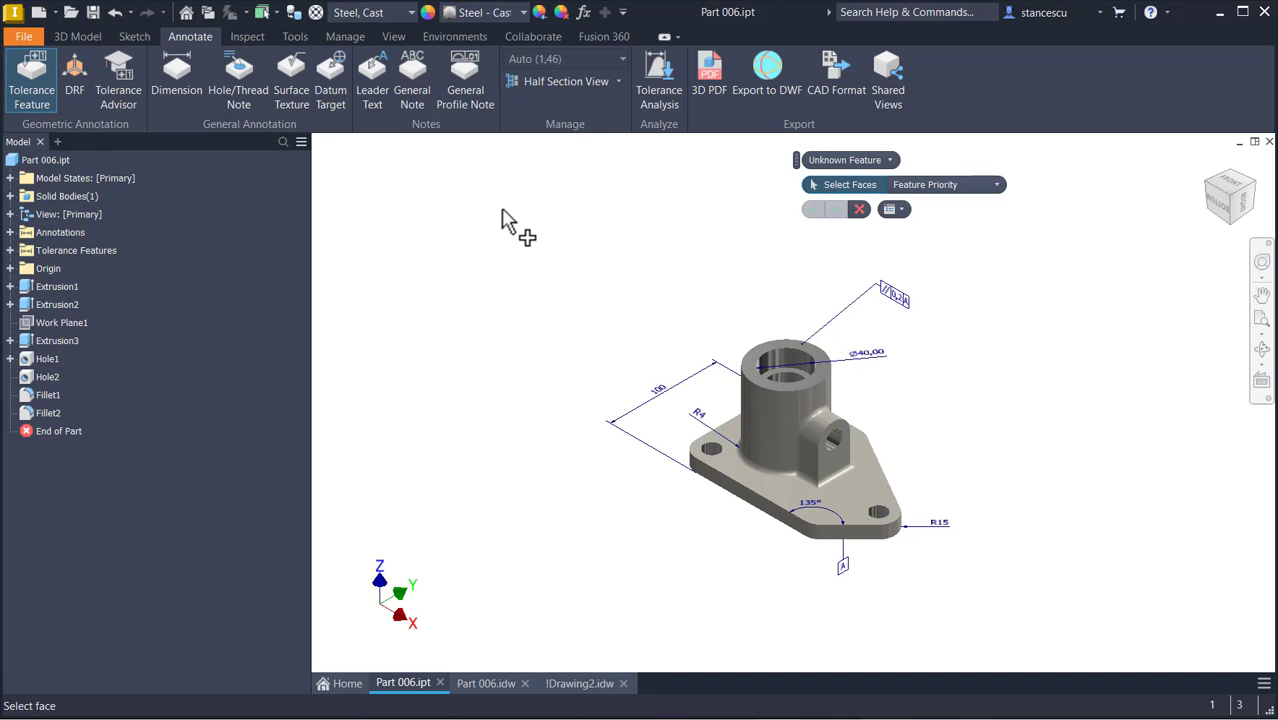
scroll(745, 345, up, 2)
scroll(765, 335, up, 2)
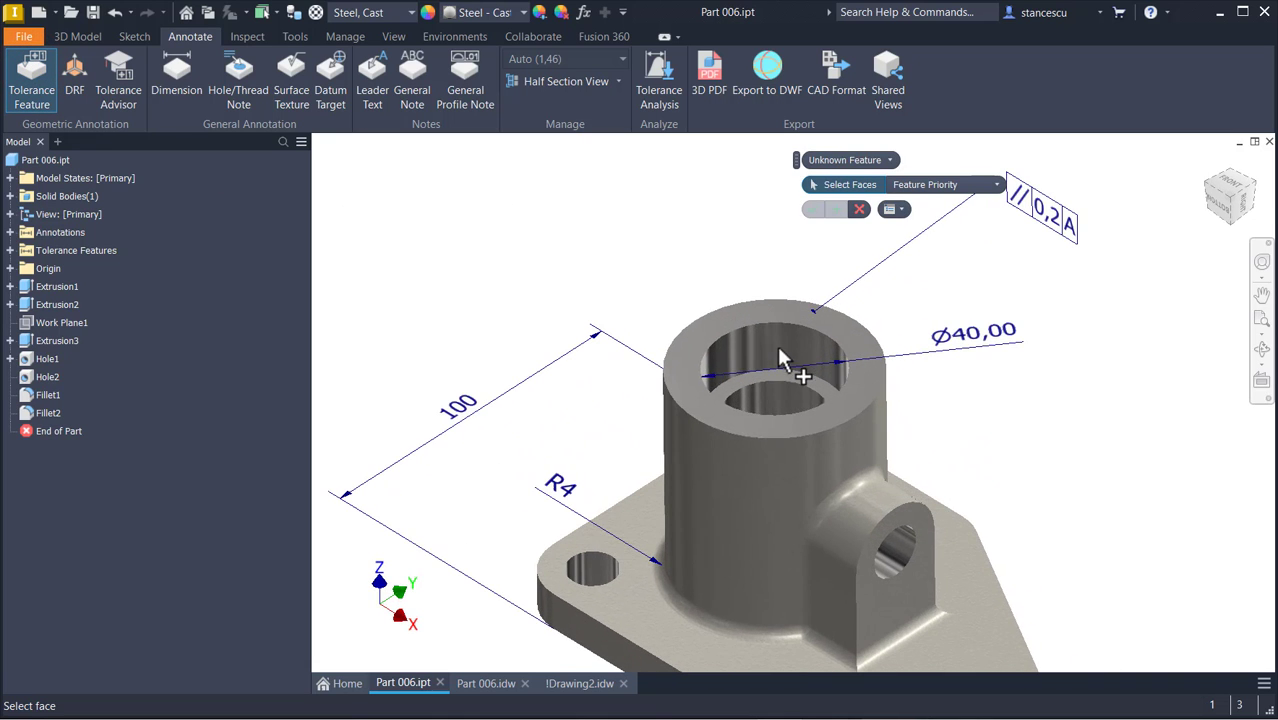
click(767, 338)
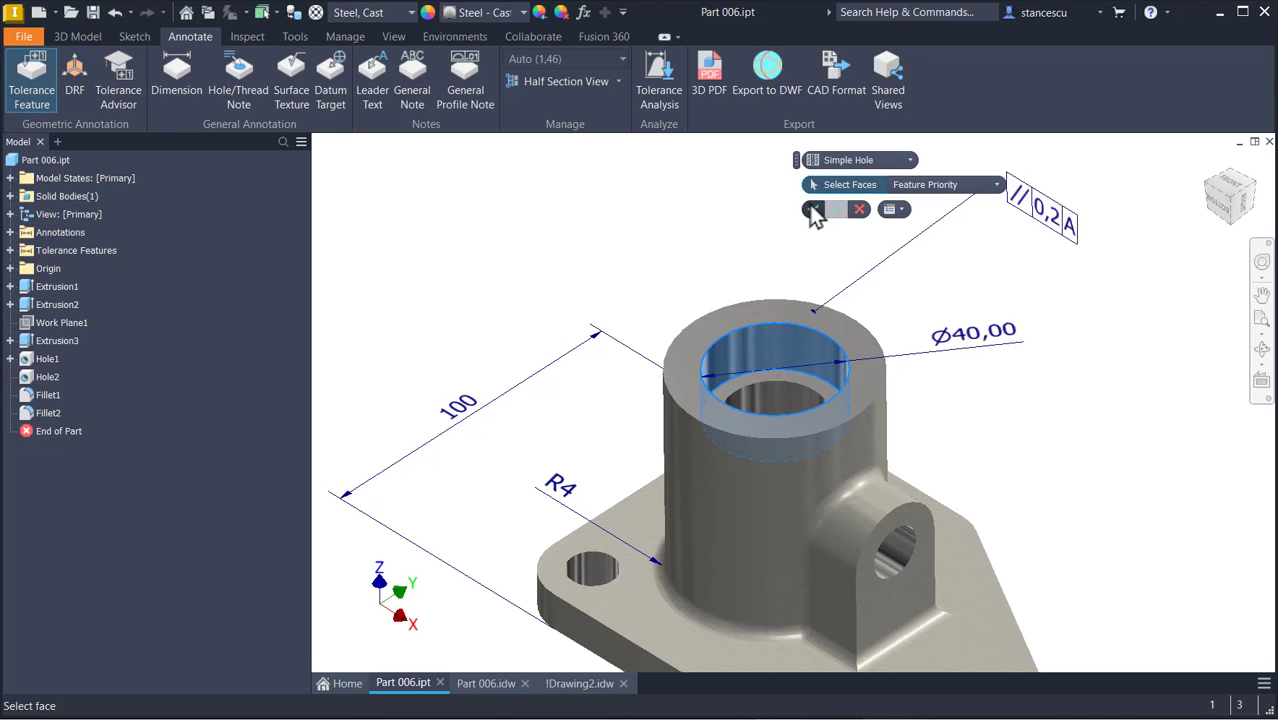
click(812, 209)
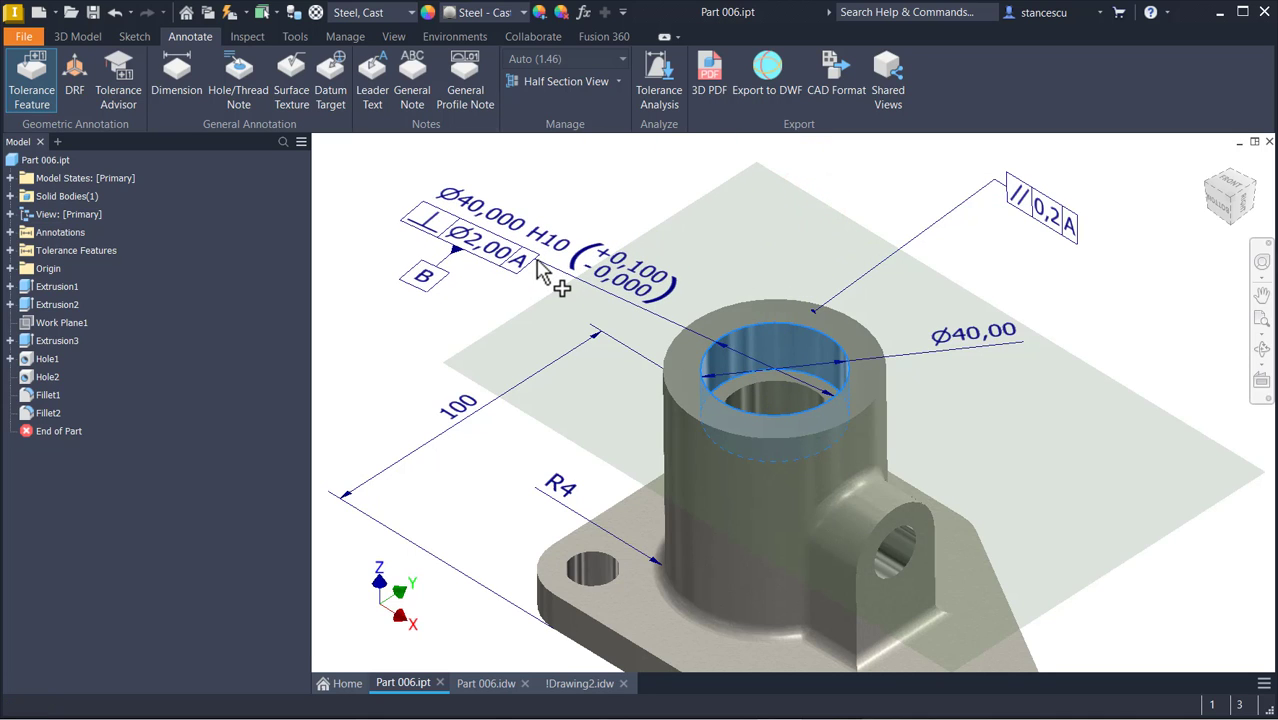
drag(537, 266, 543, 243)
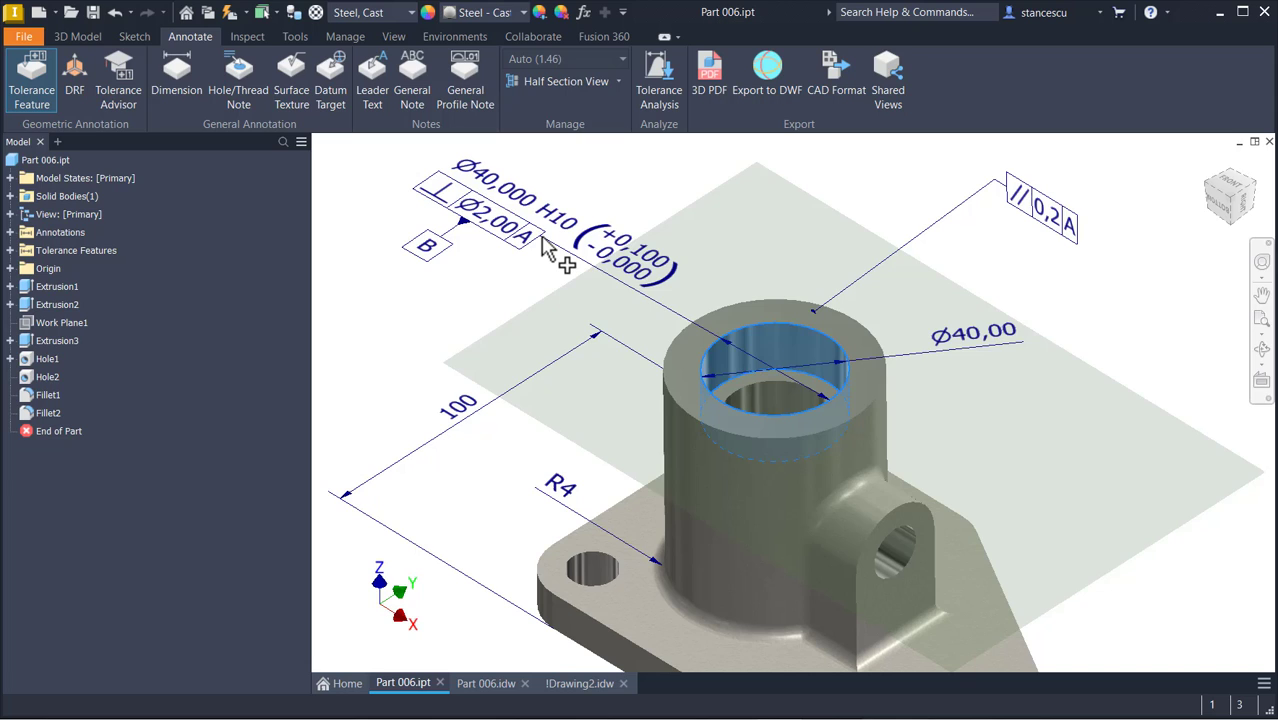
Set the hole note to 0 decimal precision with Limits/Fits - Show tolerance display
click(543, 245)
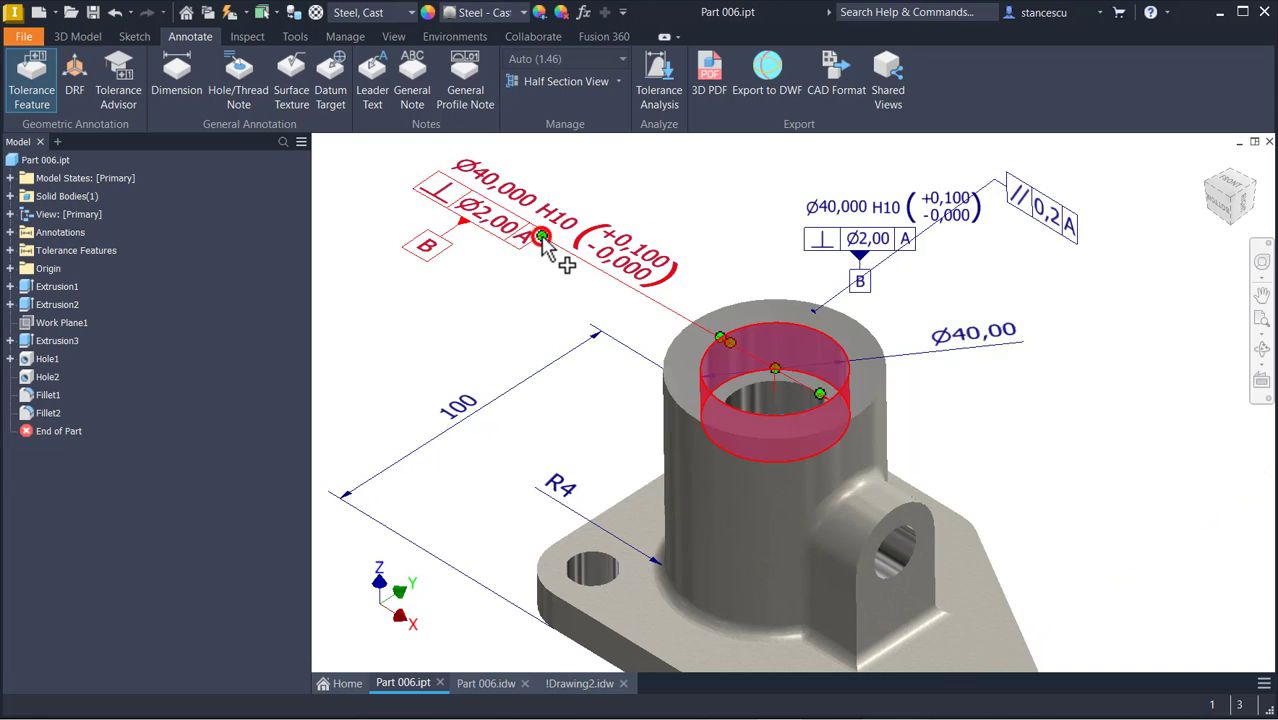
click(852, 207)
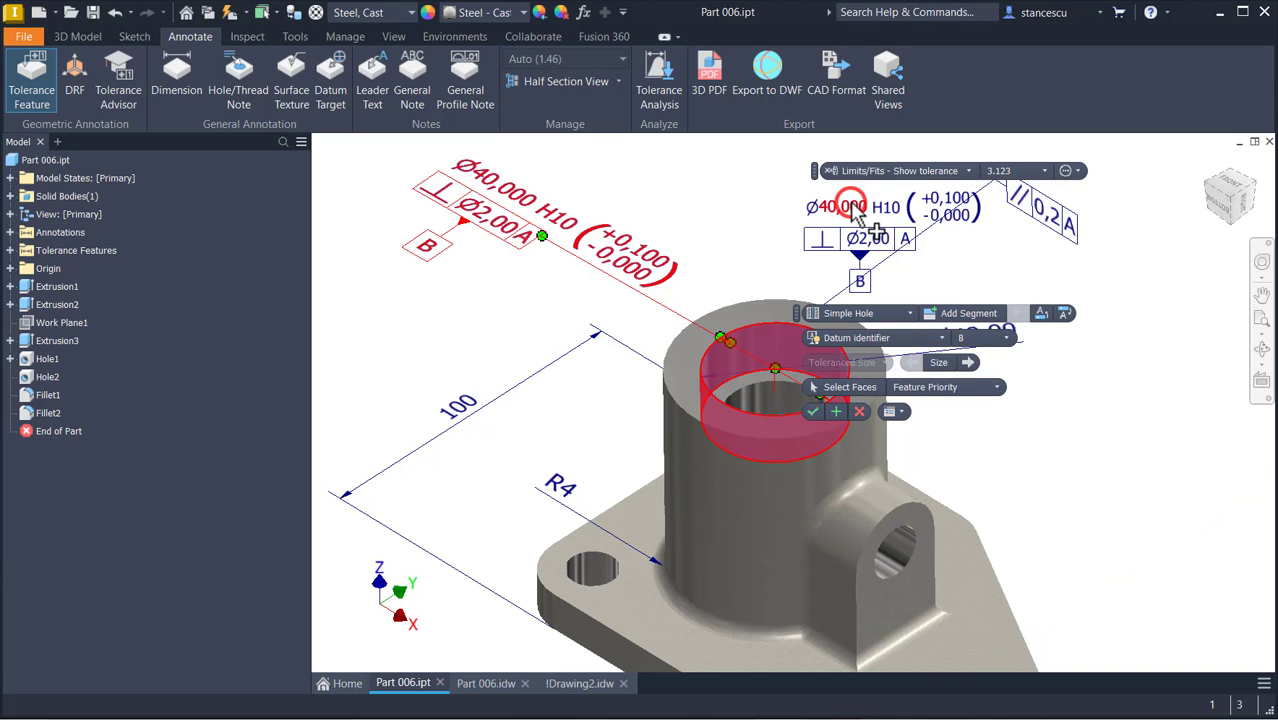
click(1043, 170)
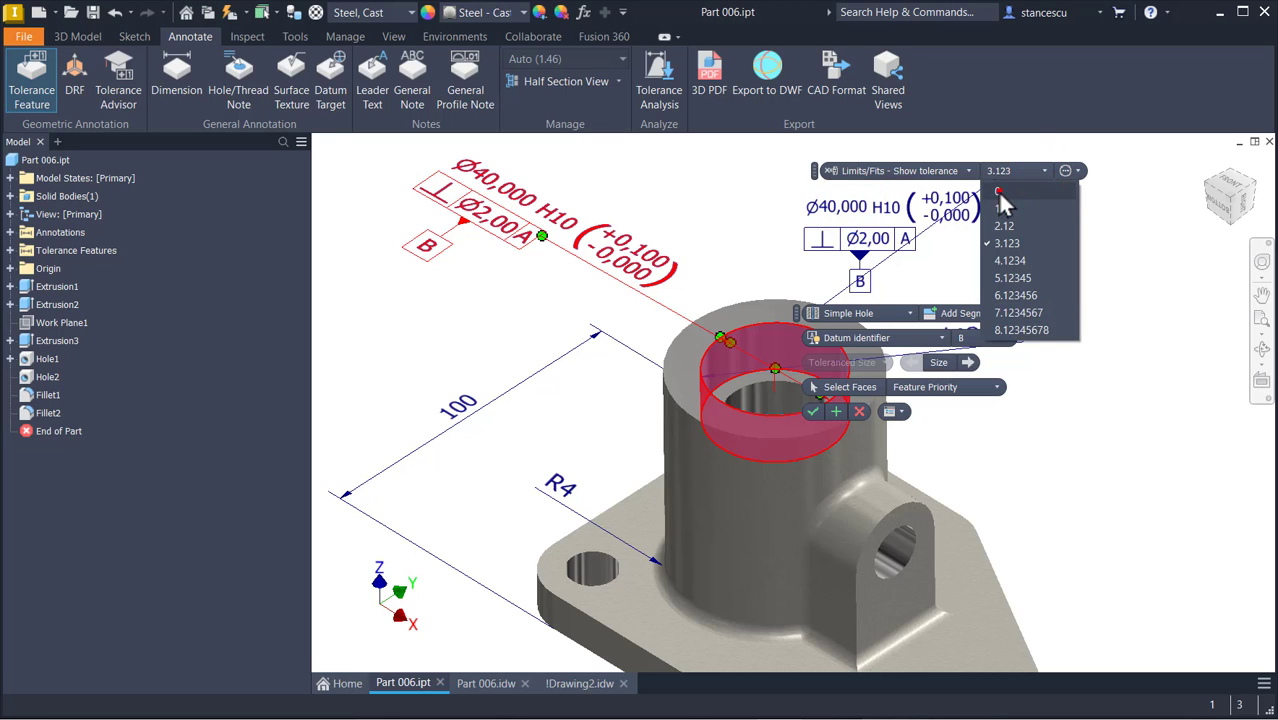
click(997, 190)
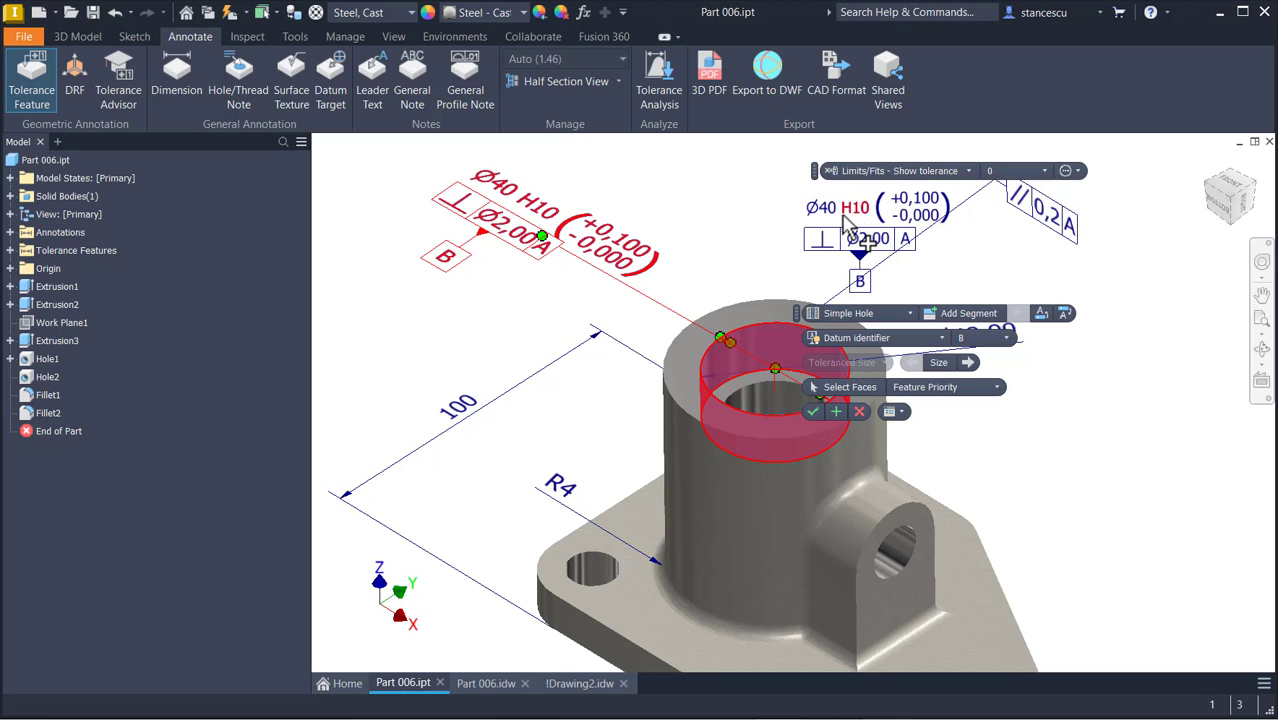
click(889, 170)
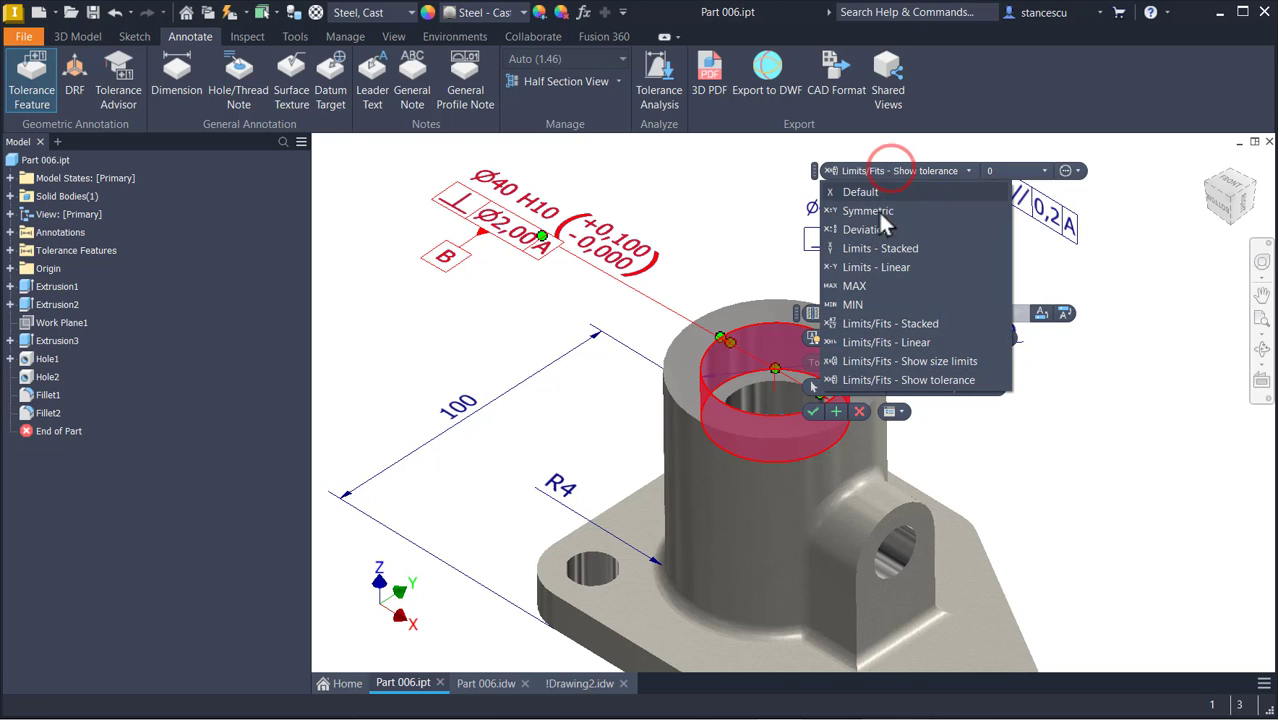
click(869, 383)
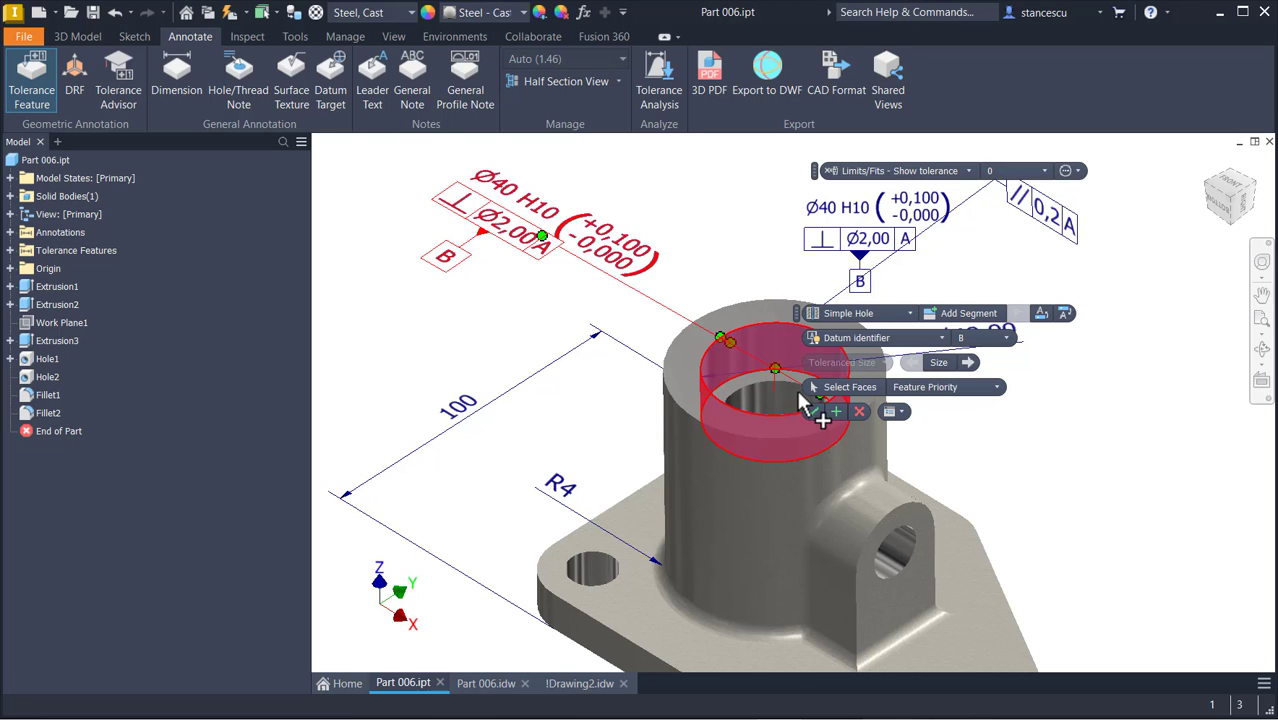
click(810, 411)
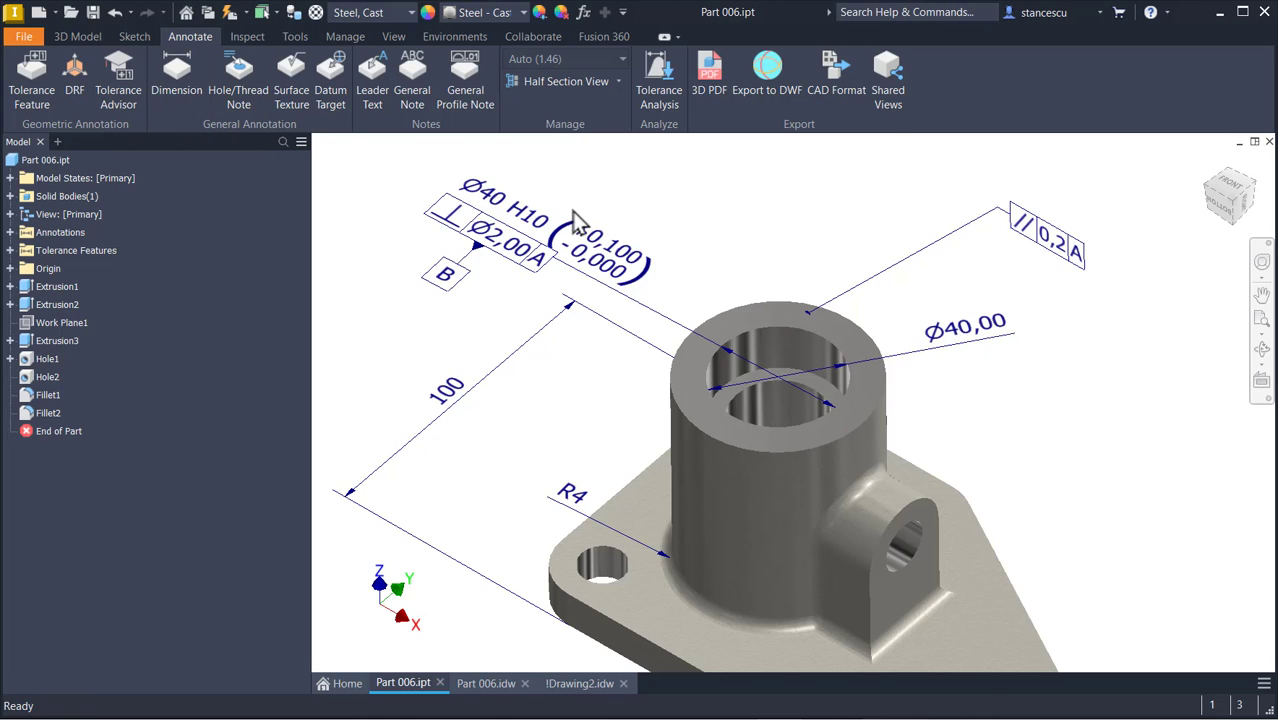
Set the flange part's Active Standard to ISO in Document Settings, then return to Home view
click(676, 194)
key(F6)
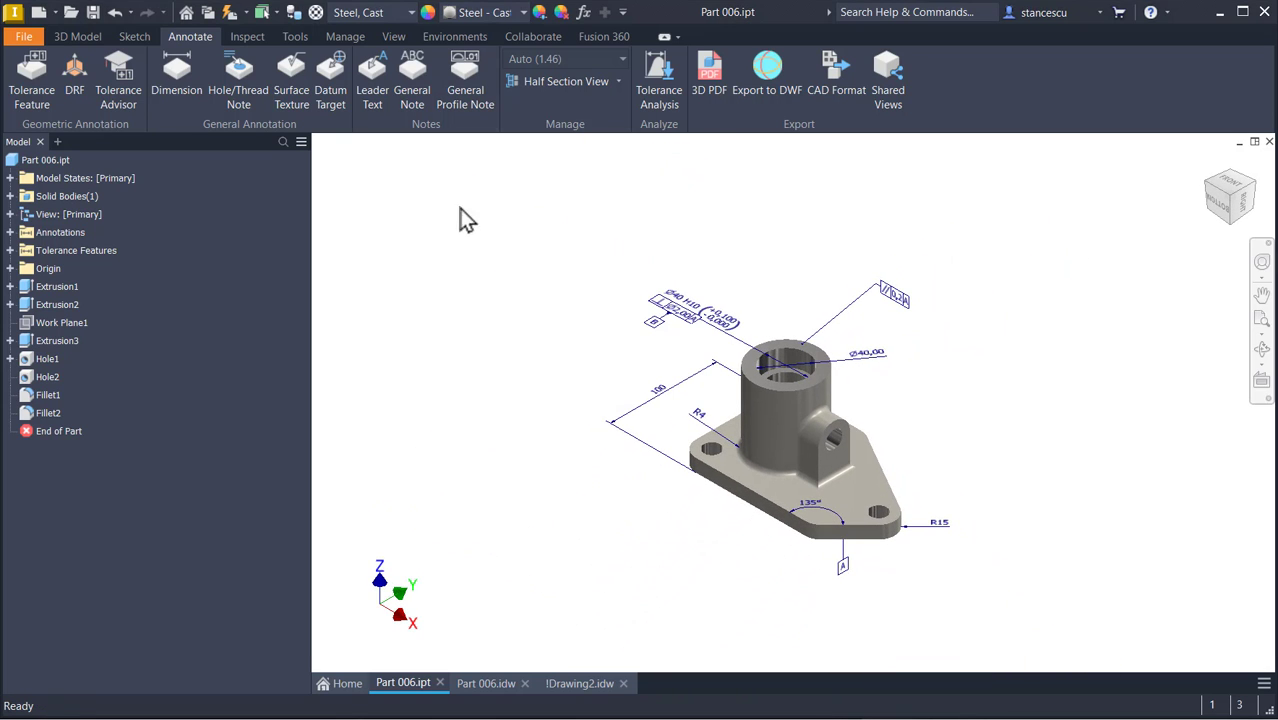
click(421, 260)
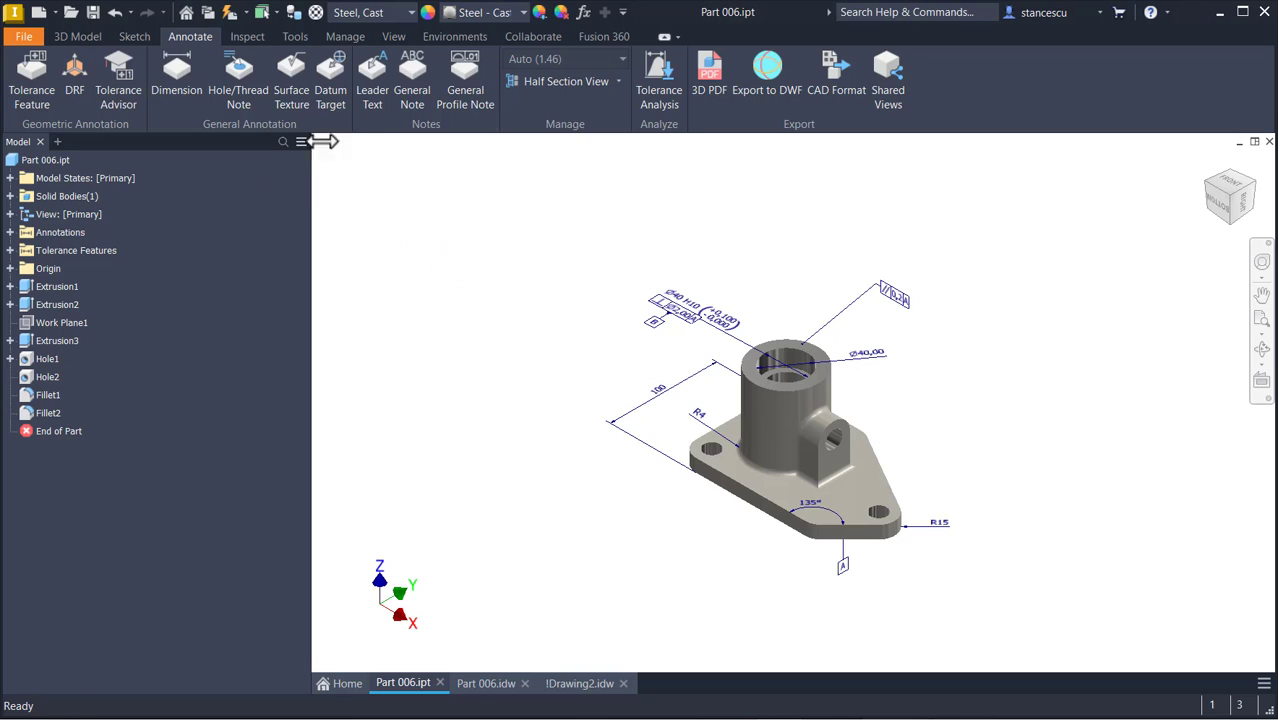
click(293, 40)
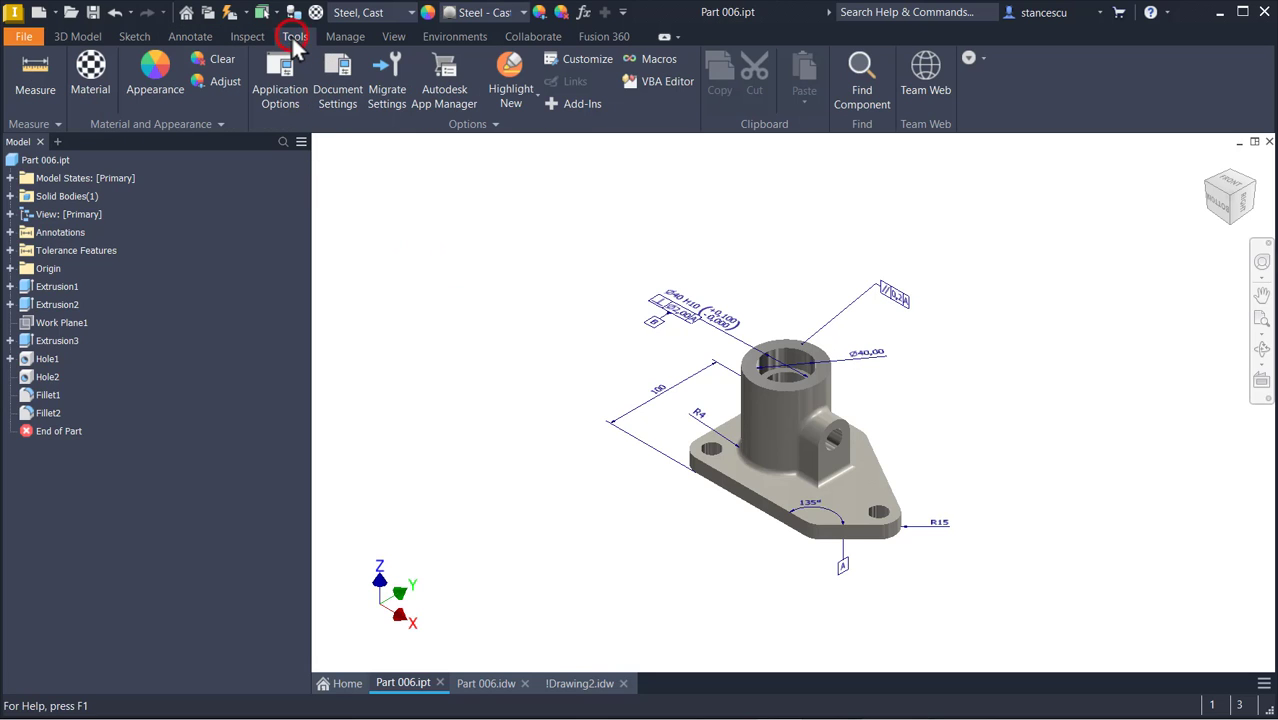
click(338, 80)
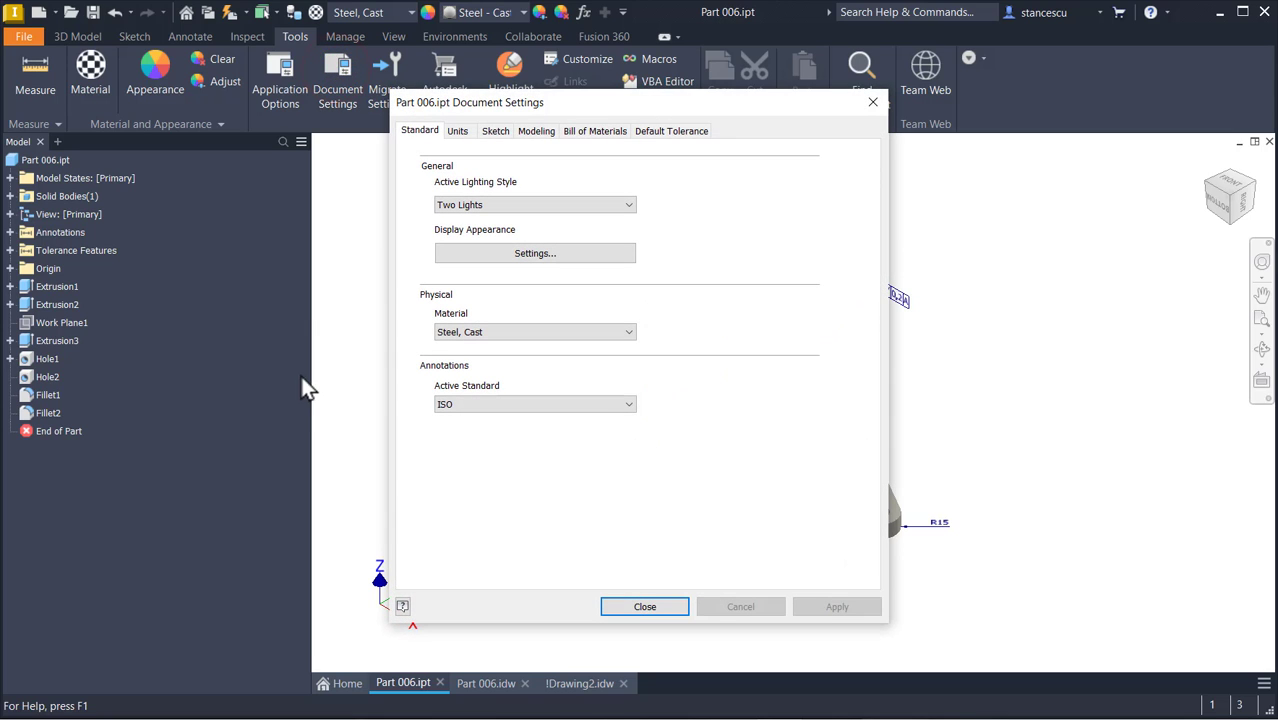
click(466, 404)
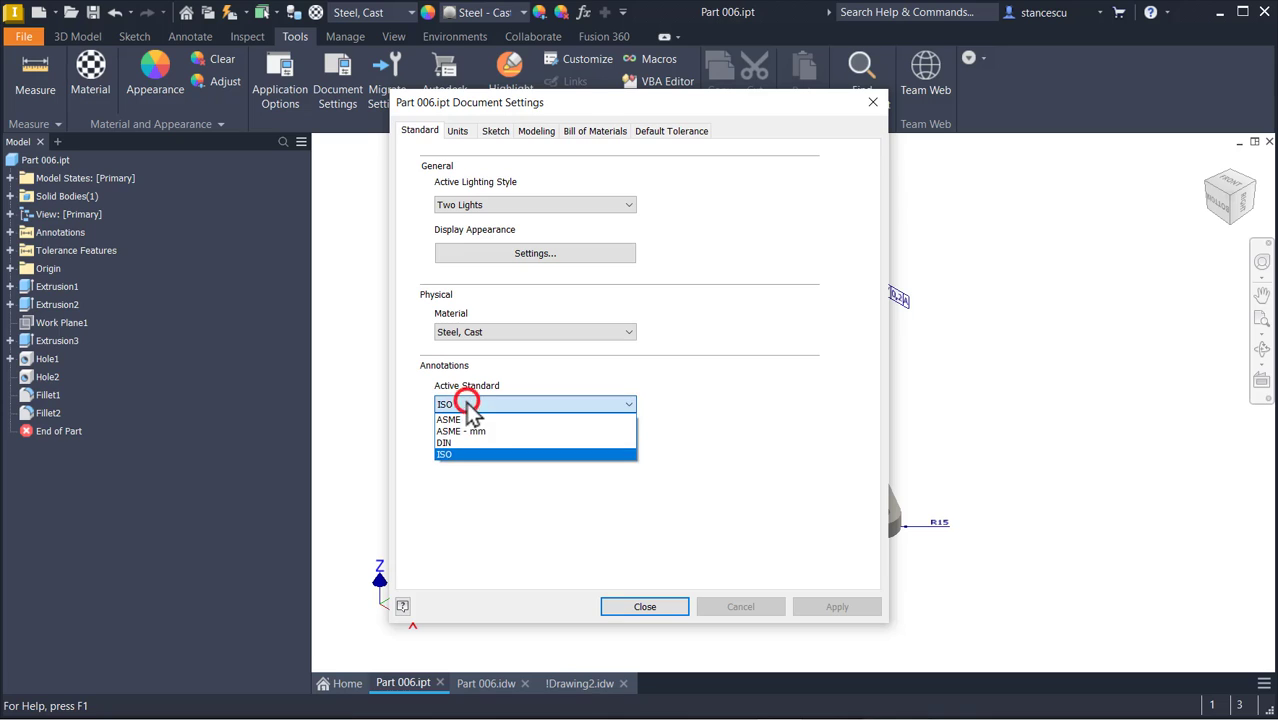
click(458, 453)
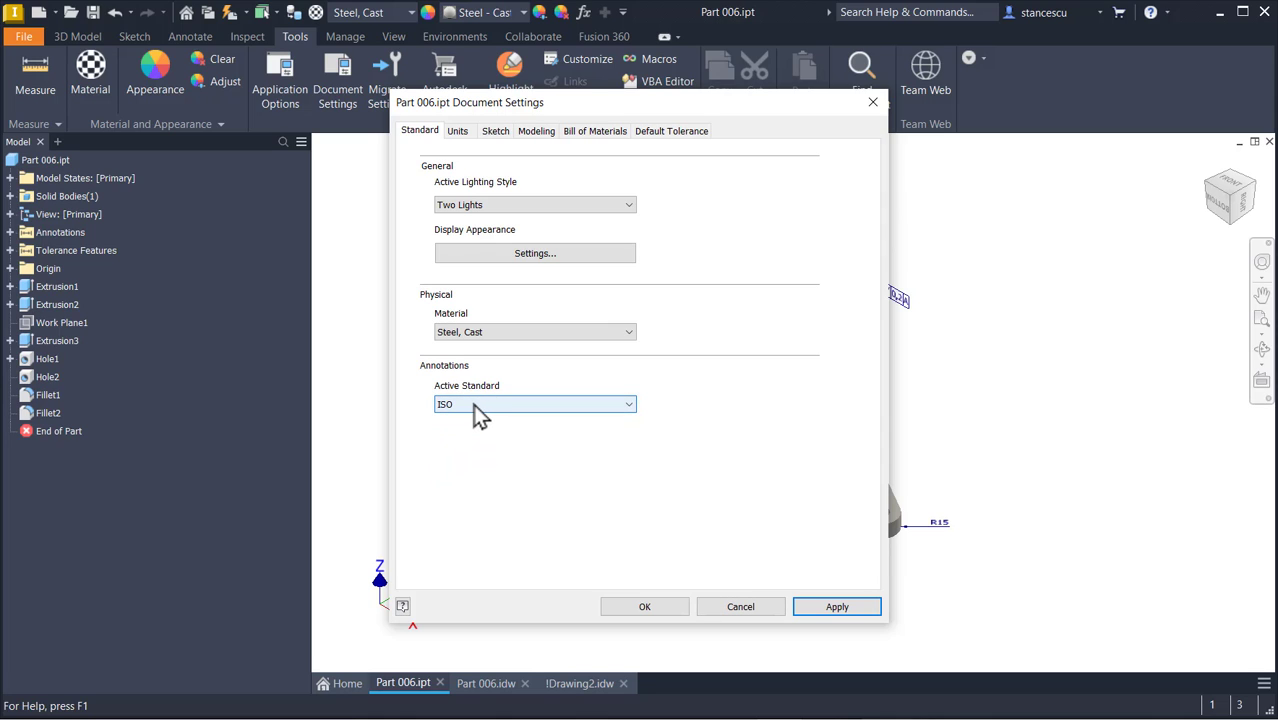
click(644, 607)
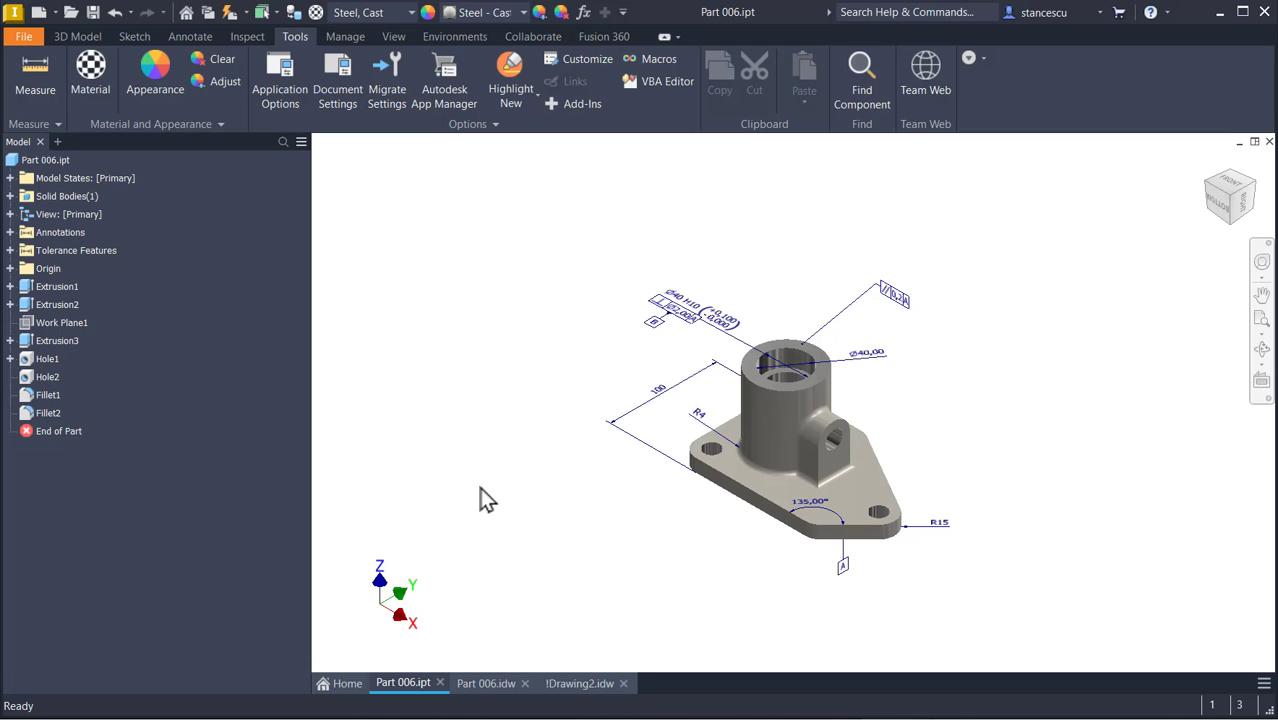
click(960, 388)
mouse_move(960, 390)
shift+middle_down()
mouse_move(950, 322)
mouse_move(830, 277)
mouse_move(653, 314)
mouse_move(647, 341)
mouse_move(650, 315)
mouse_move(662, 300)
mouse_move(850, 280)
mouse_move(950, 245)
mouse_move(959, 285)
mouse_move(995, 252)
mouse_move(1001, 262)
shift+middle_up()
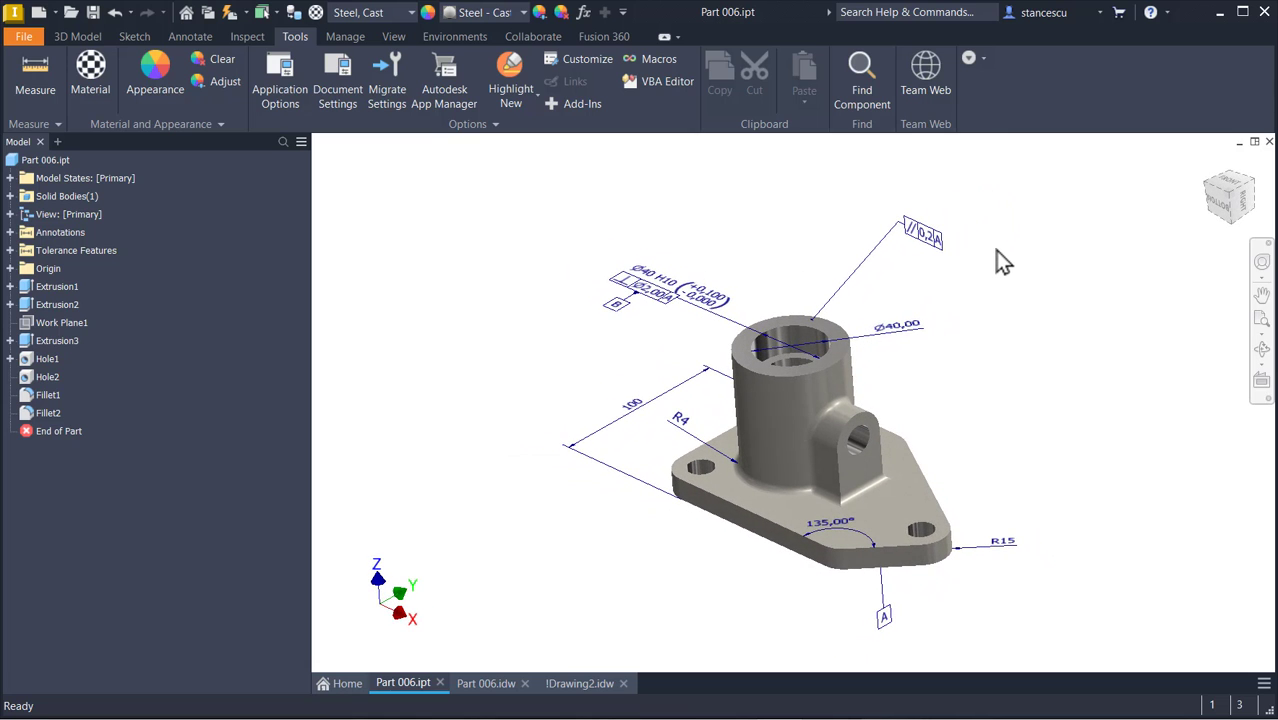
key(F6)
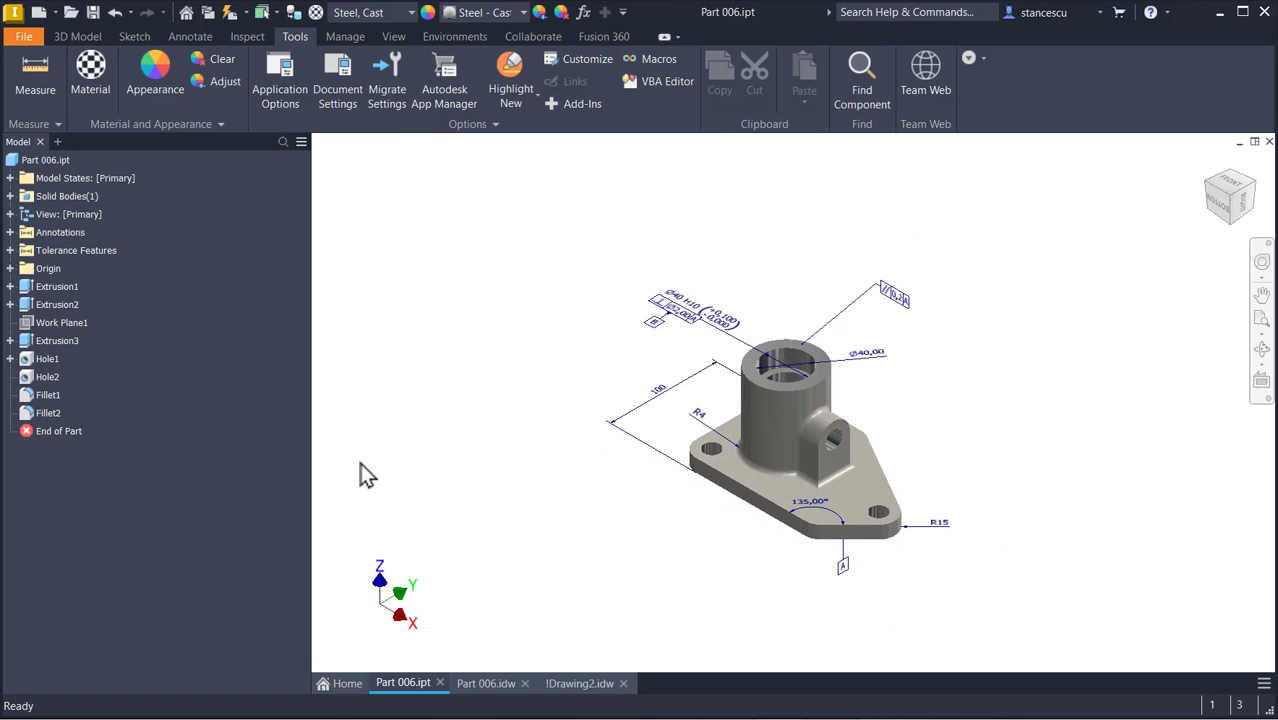
Update Part 006.idw to the revised part, fit the sheet, and switch to Drawing2.idw
click(487, 684)
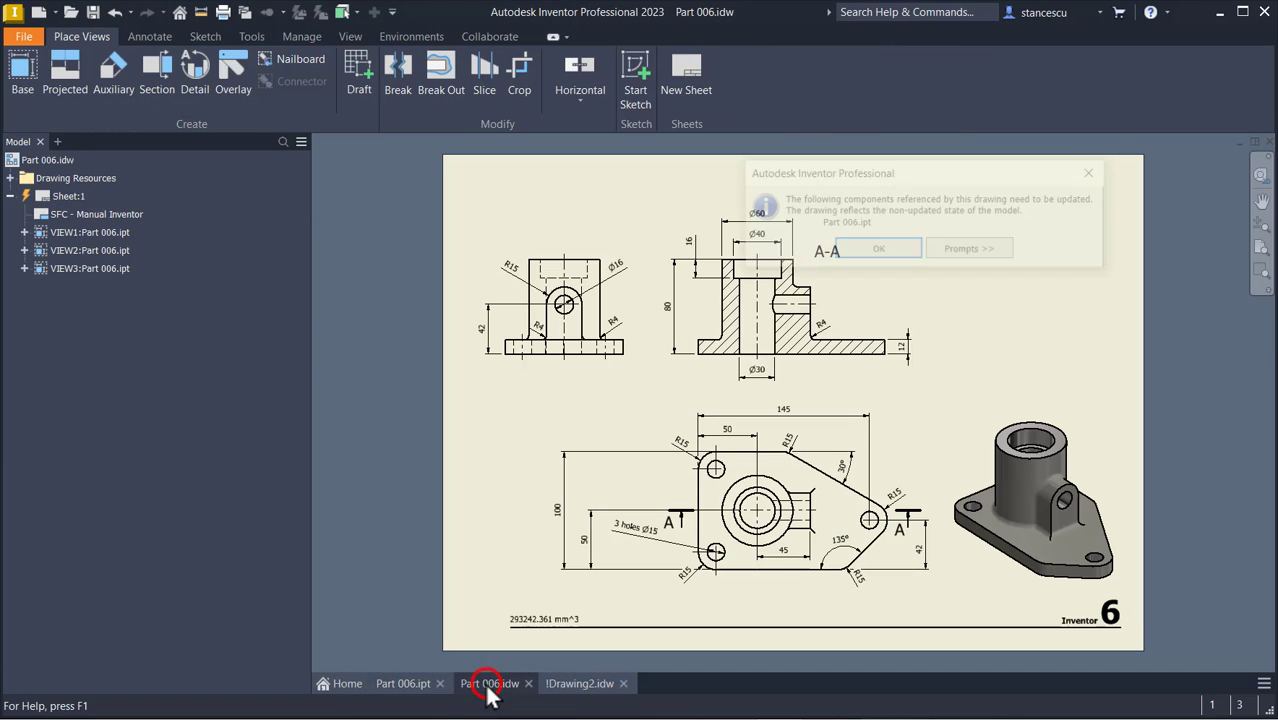
click(893, 251)
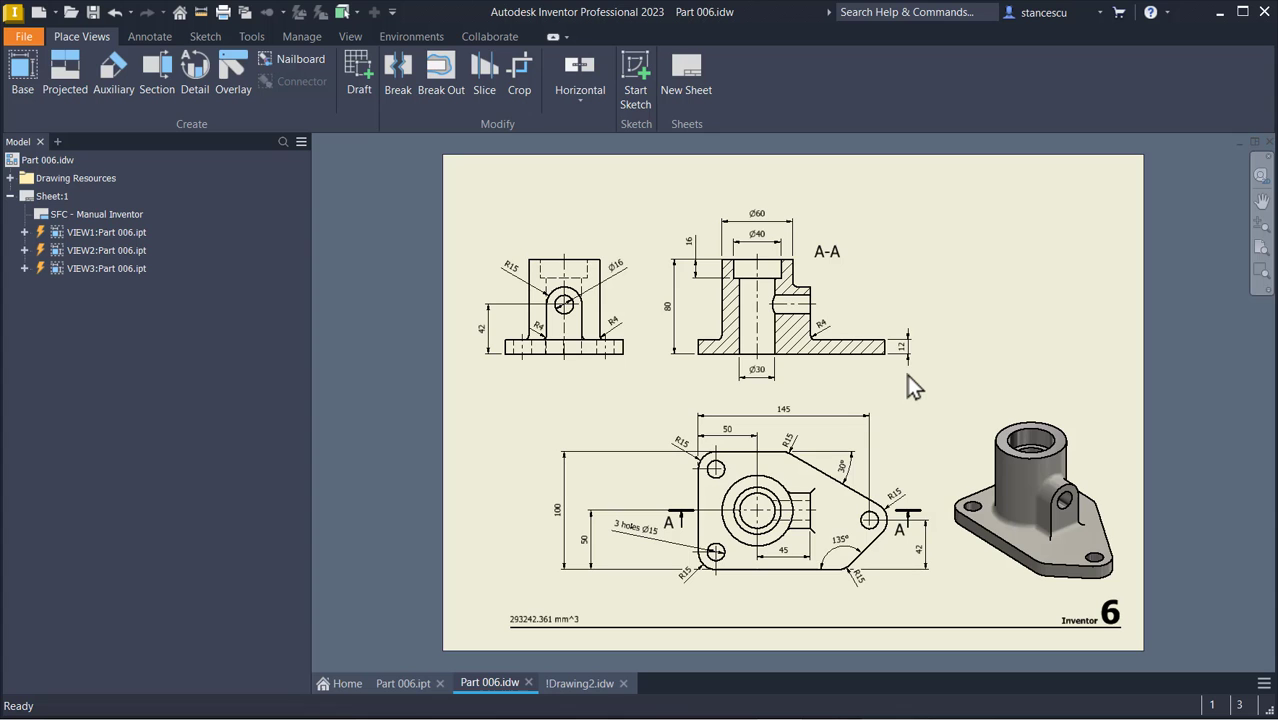
key(Home)
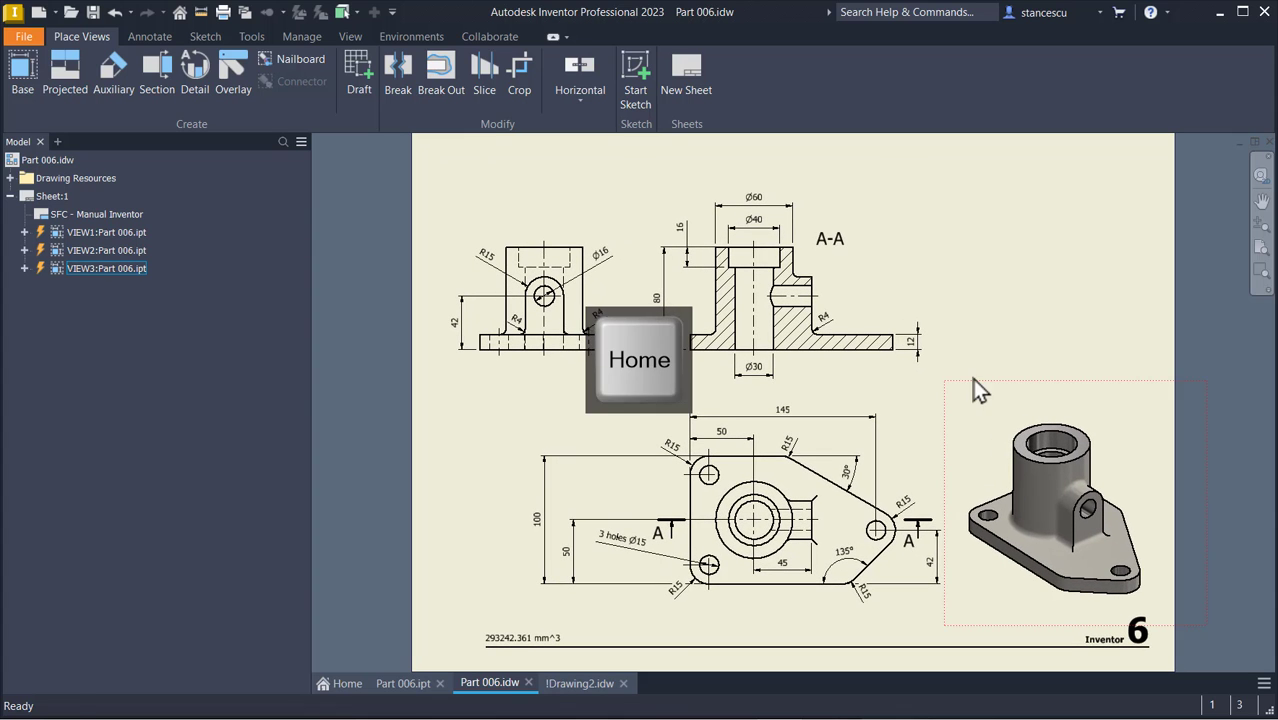
click(570, 683)
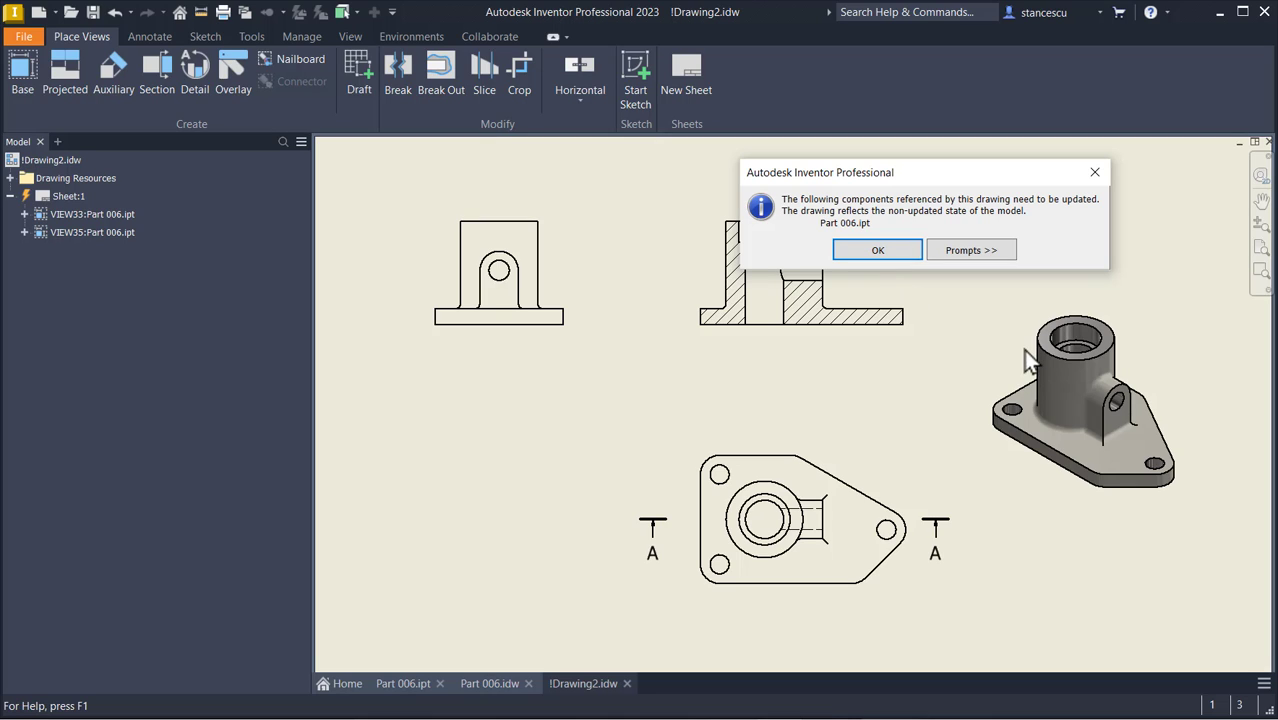
Accept the components update prompt so Drawing2 reflects the revised Part 006
click(903, 250)
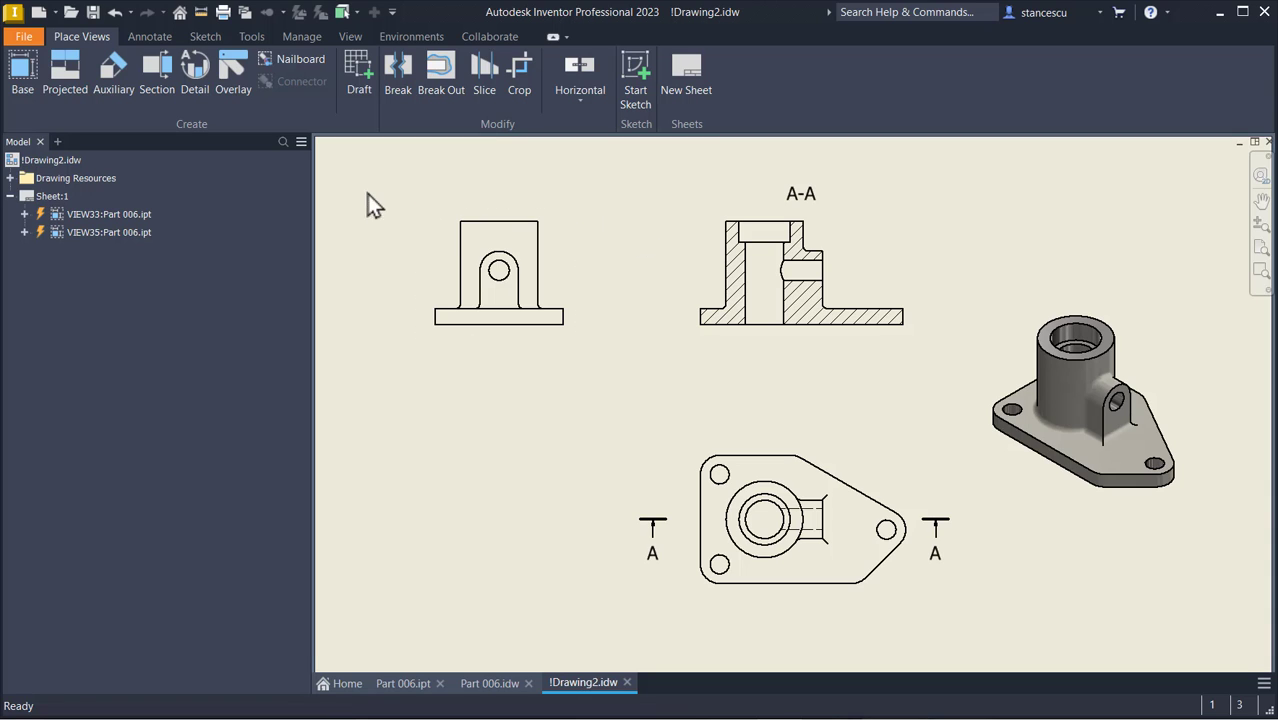
Retrieve the 100 and 135° model dimensions into Drawing2's plan view
click(149, 36)
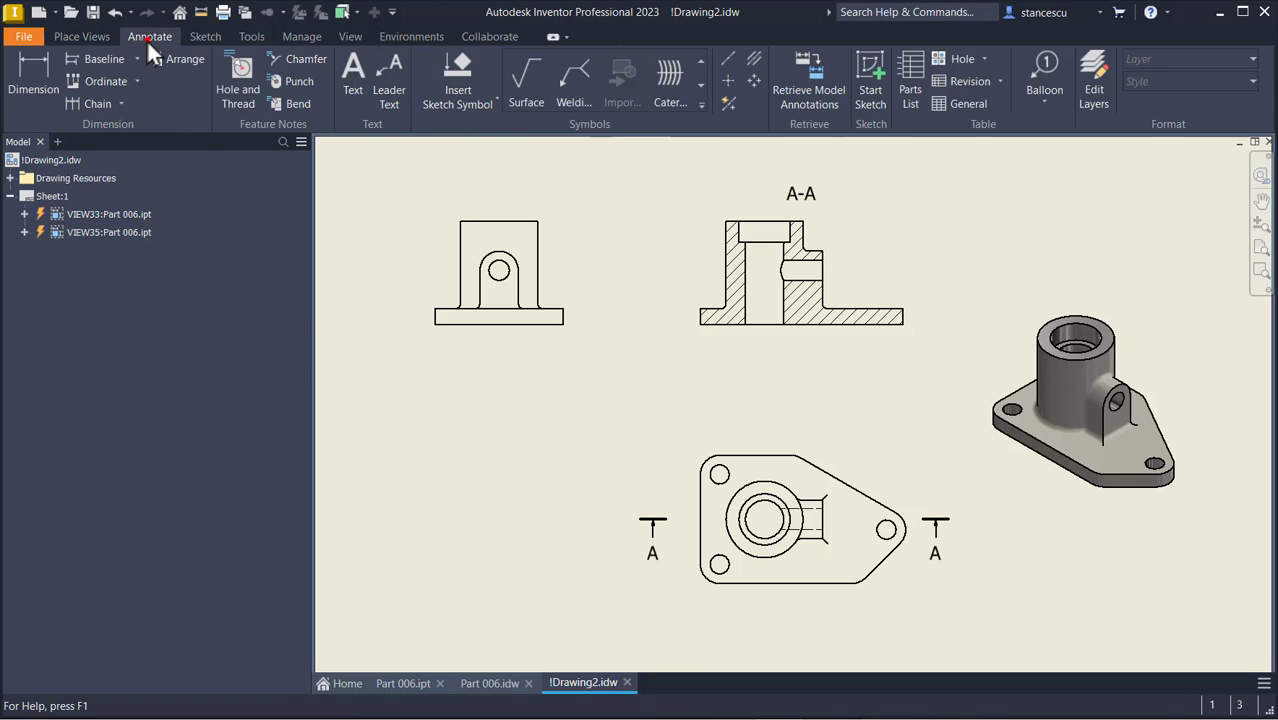
click(820, 80)
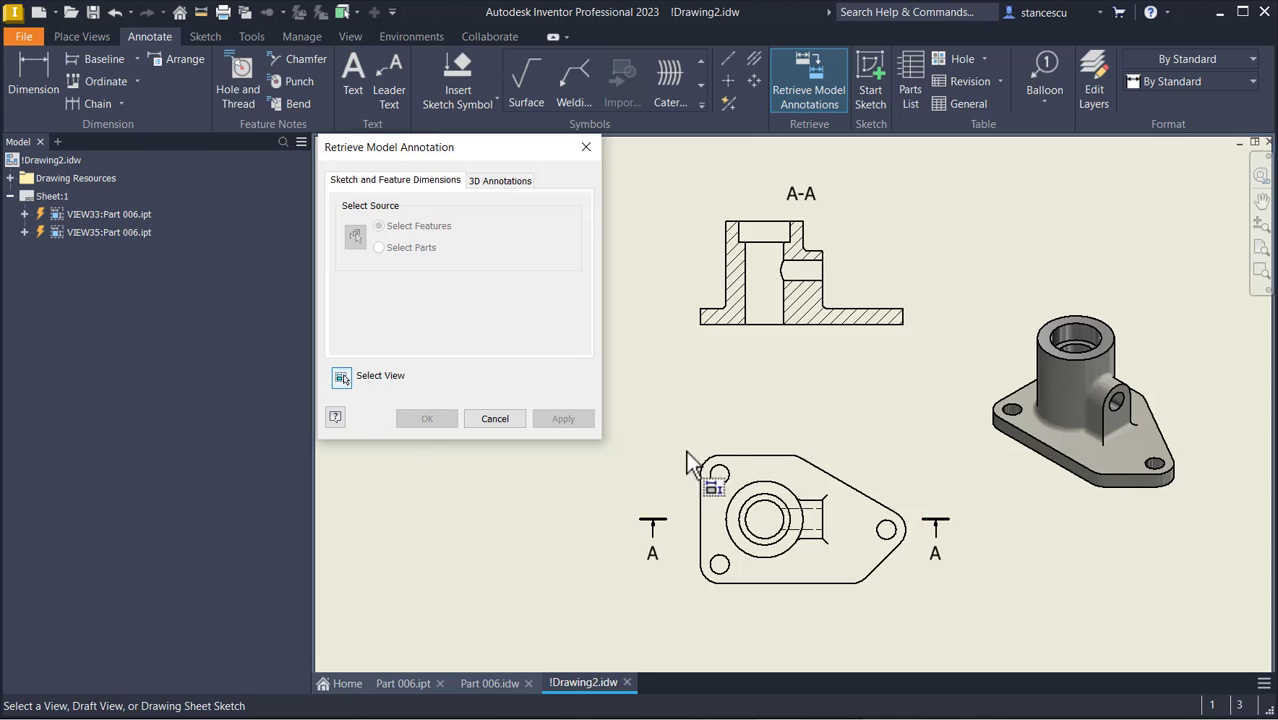
click(836, 445)
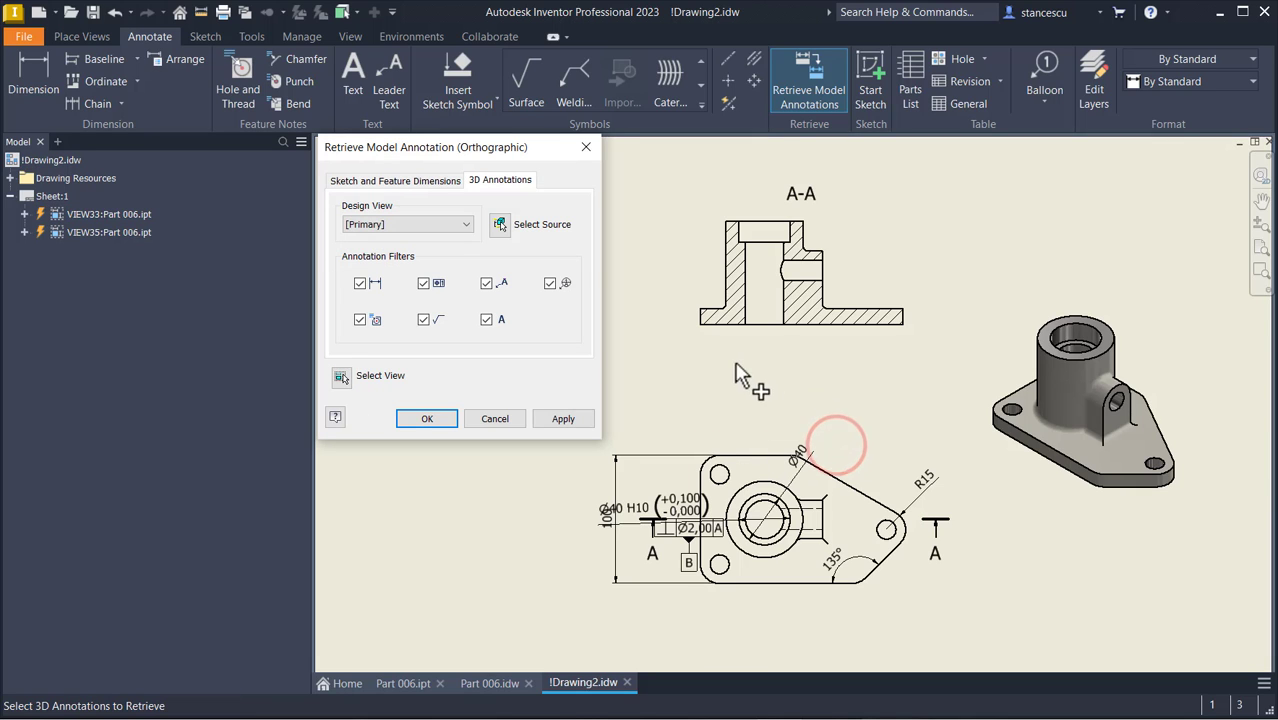
scroll(745, 558, down, 3)
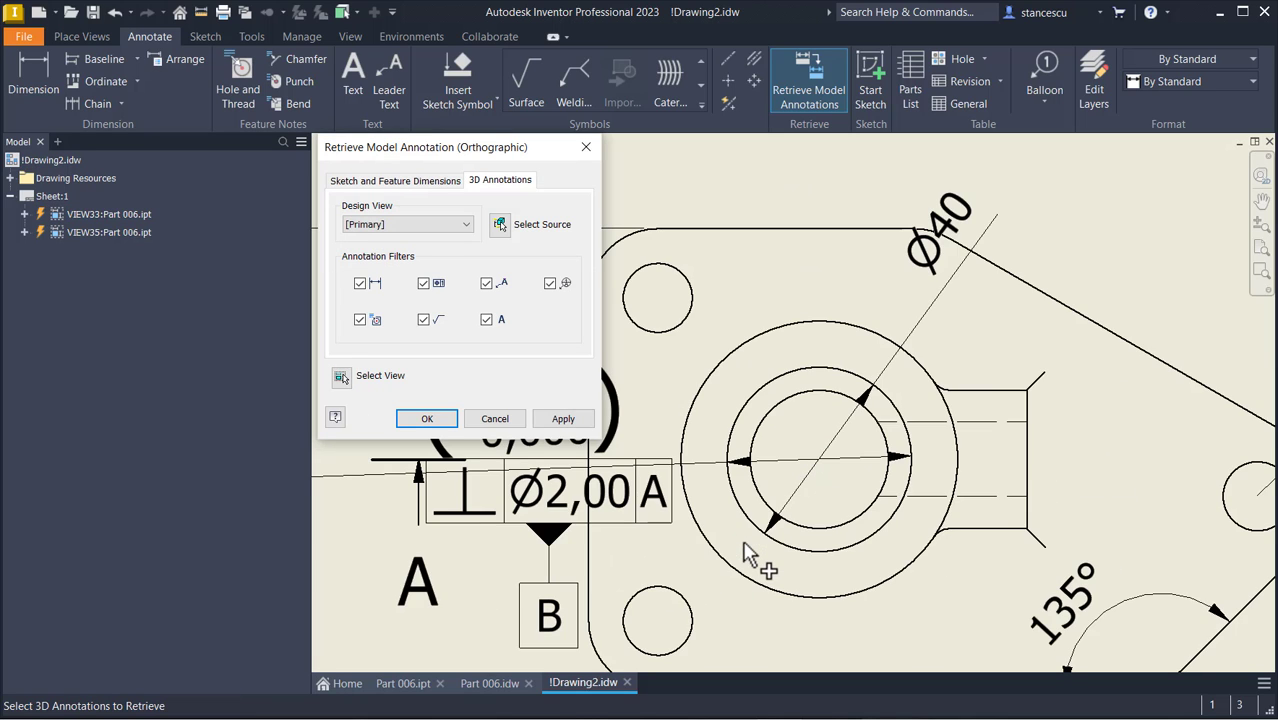
scroll(750, 550, up, 4)
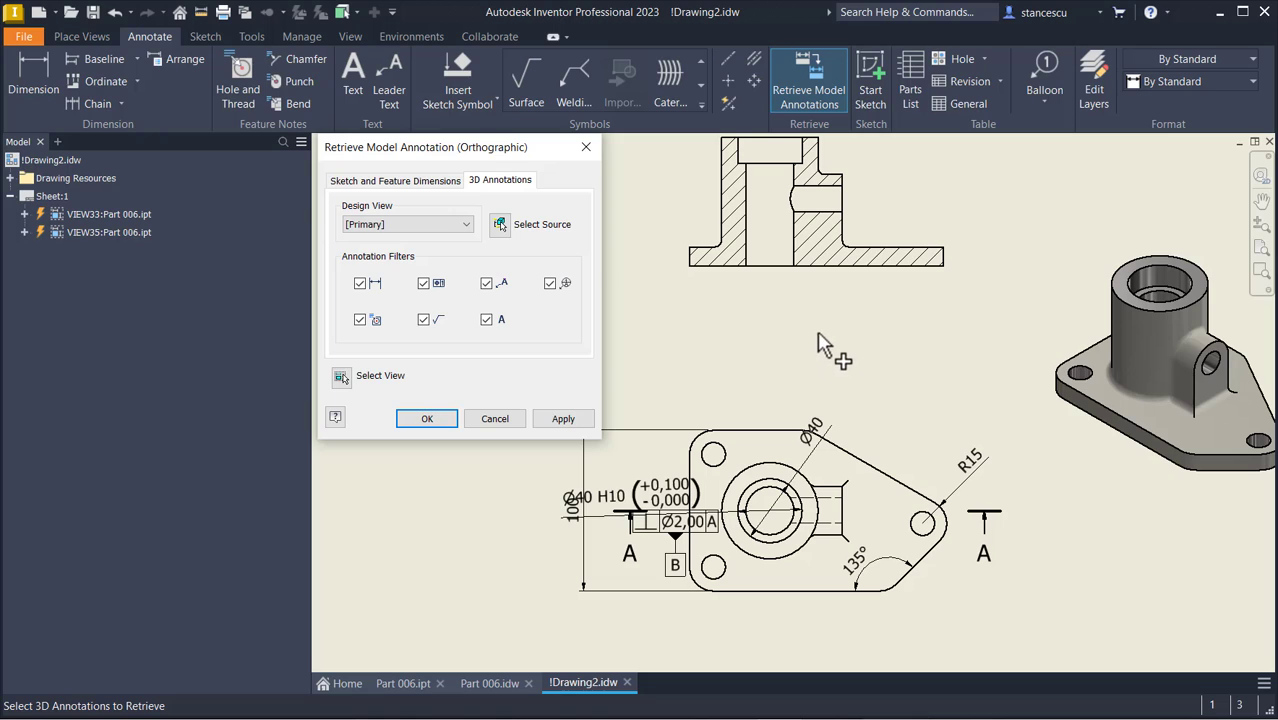
click(582, 541)
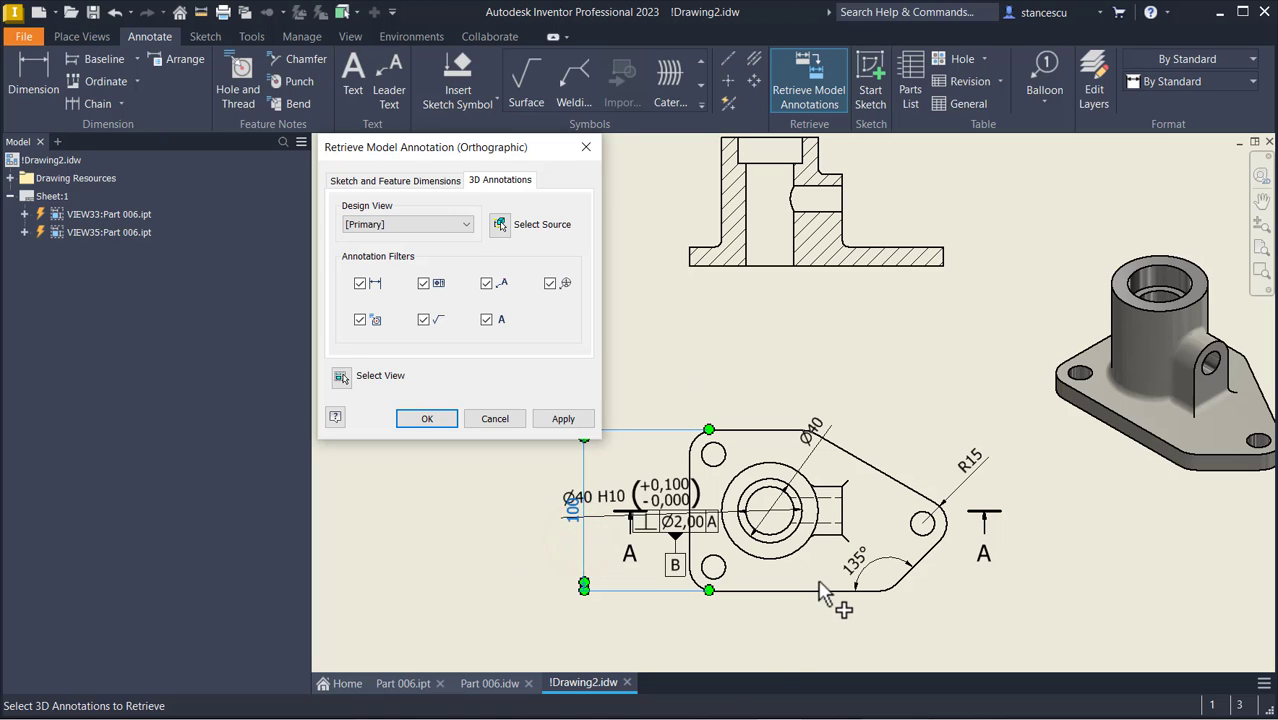
click(852, 572)
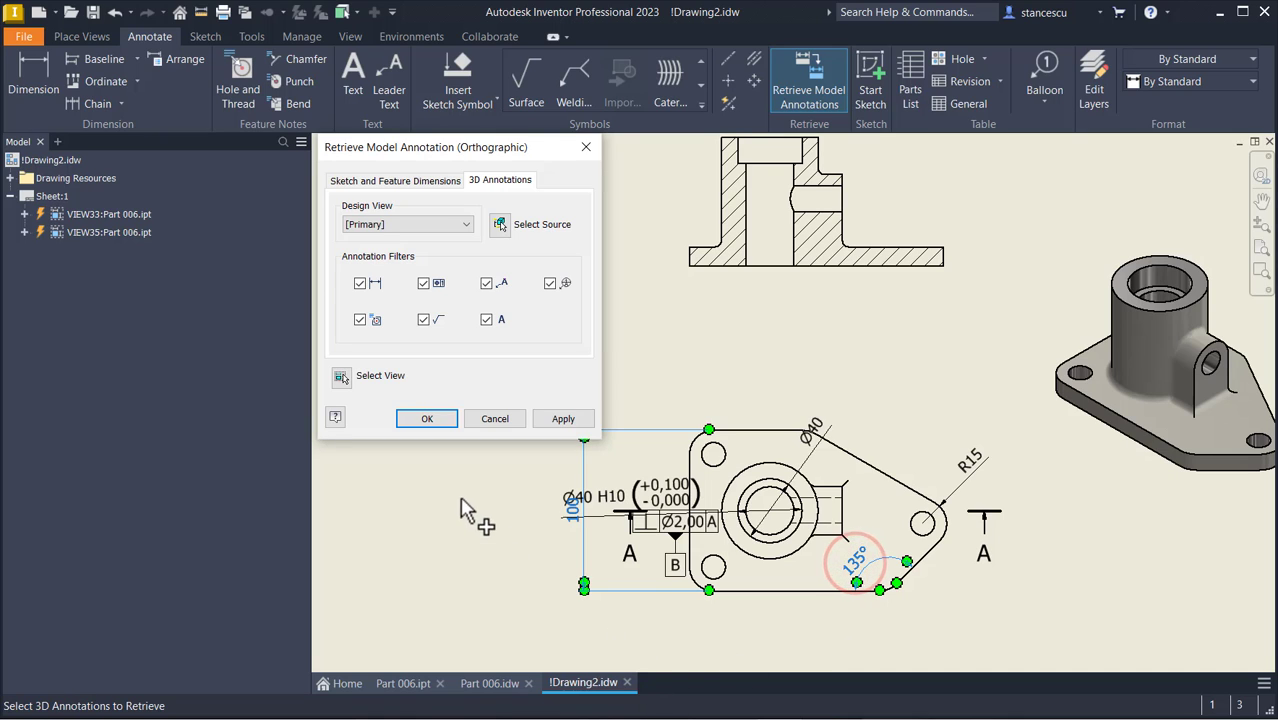
click(425, 418)
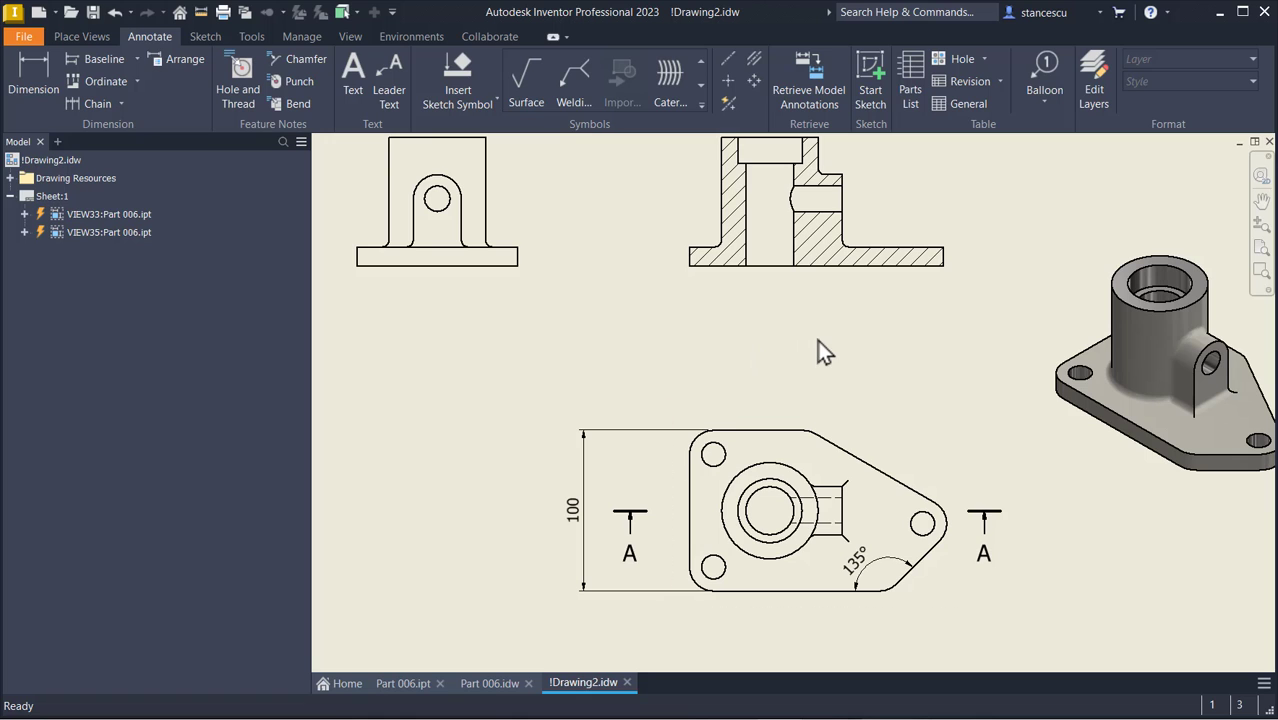
key(Home)
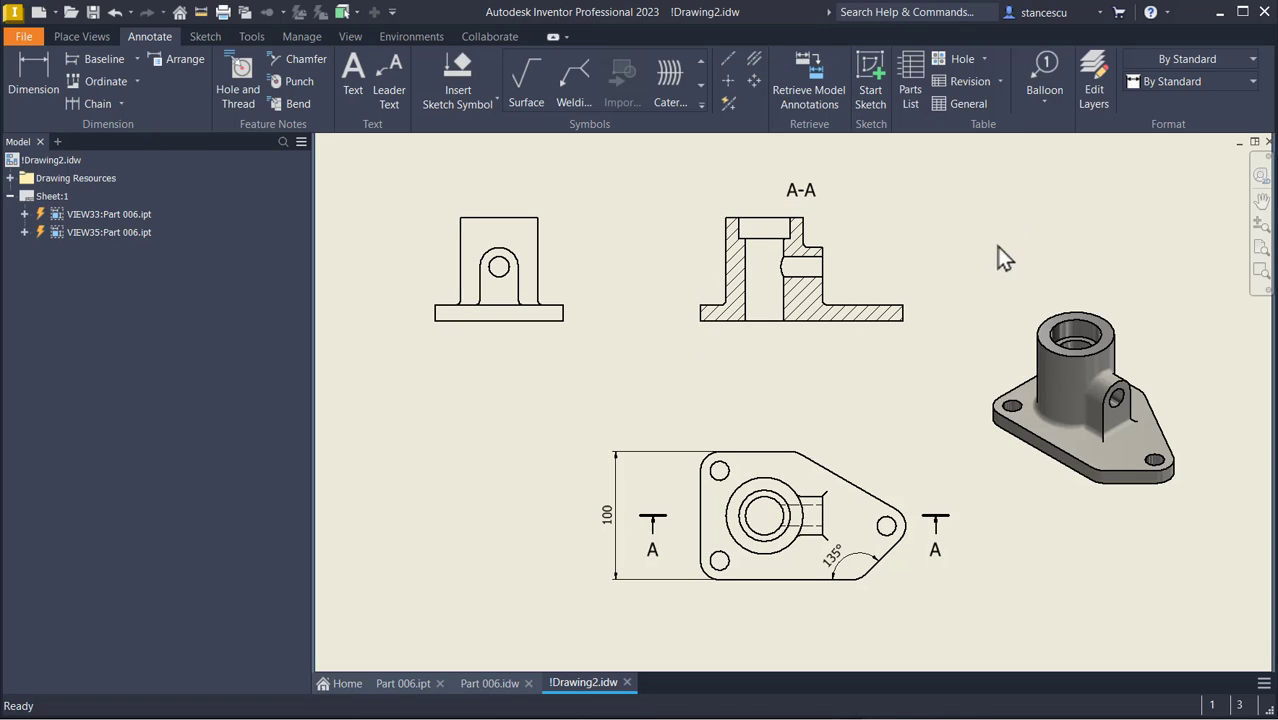
Retrieve the //0,2 A parallelism frame, datum A and Ø40 H10 dimension onto the isometric view
click(808, 92)
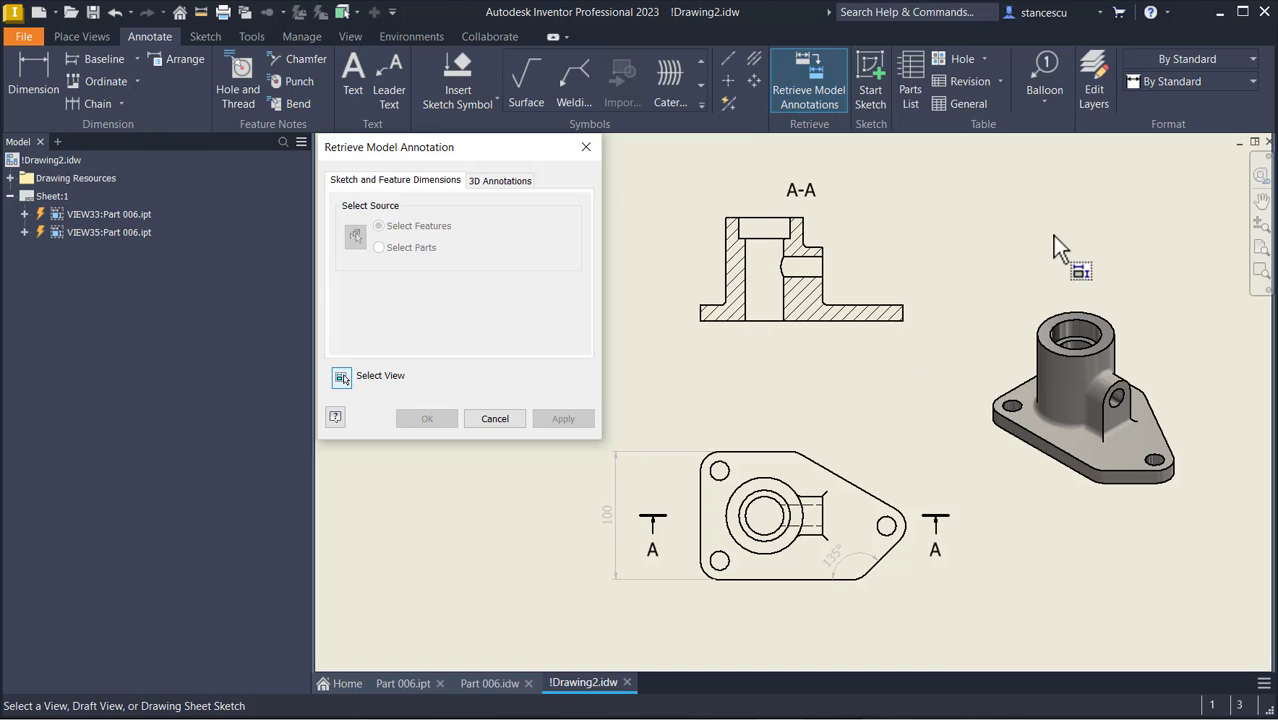
click(984, 336)
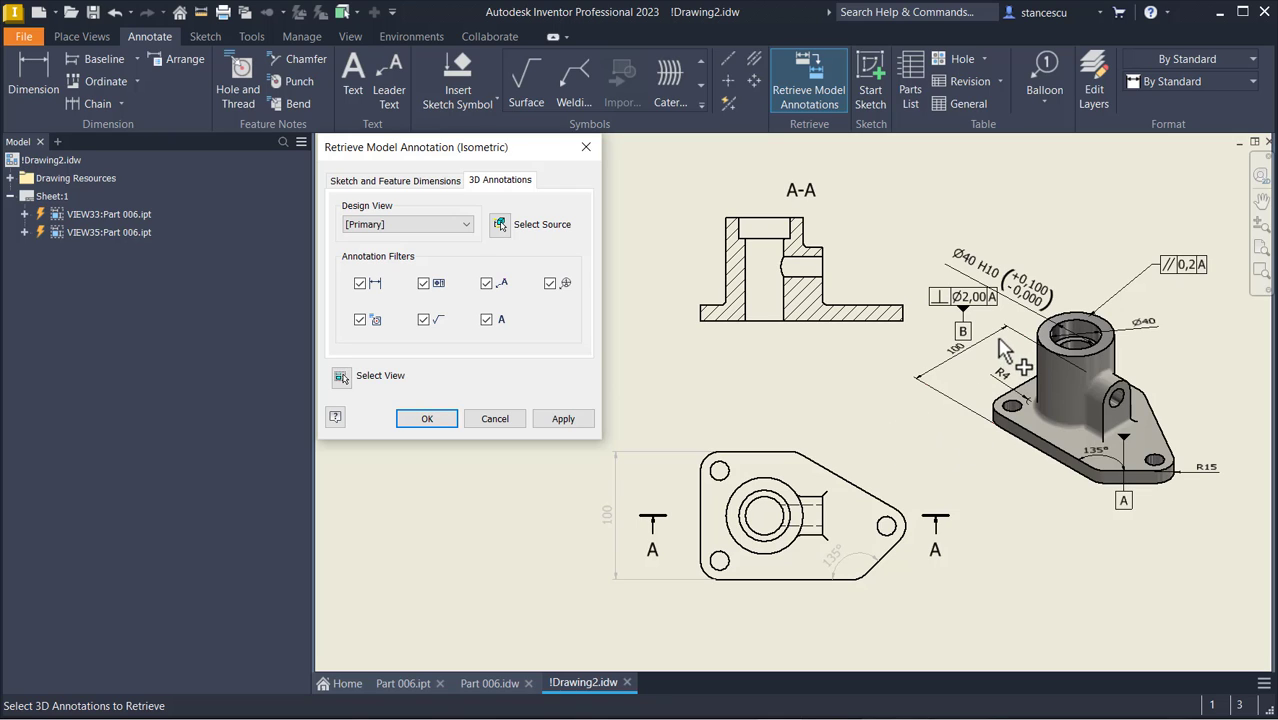
click(962, 304)
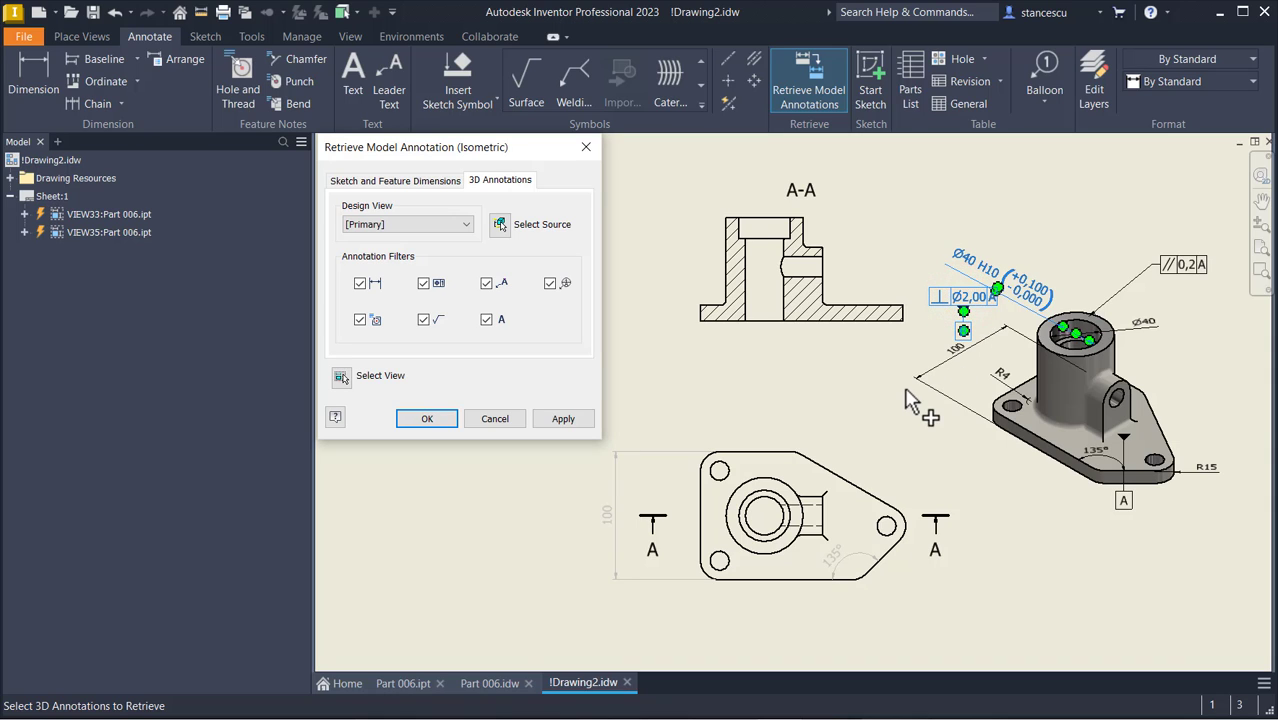
click(1188, 272)
click(1133, 512)
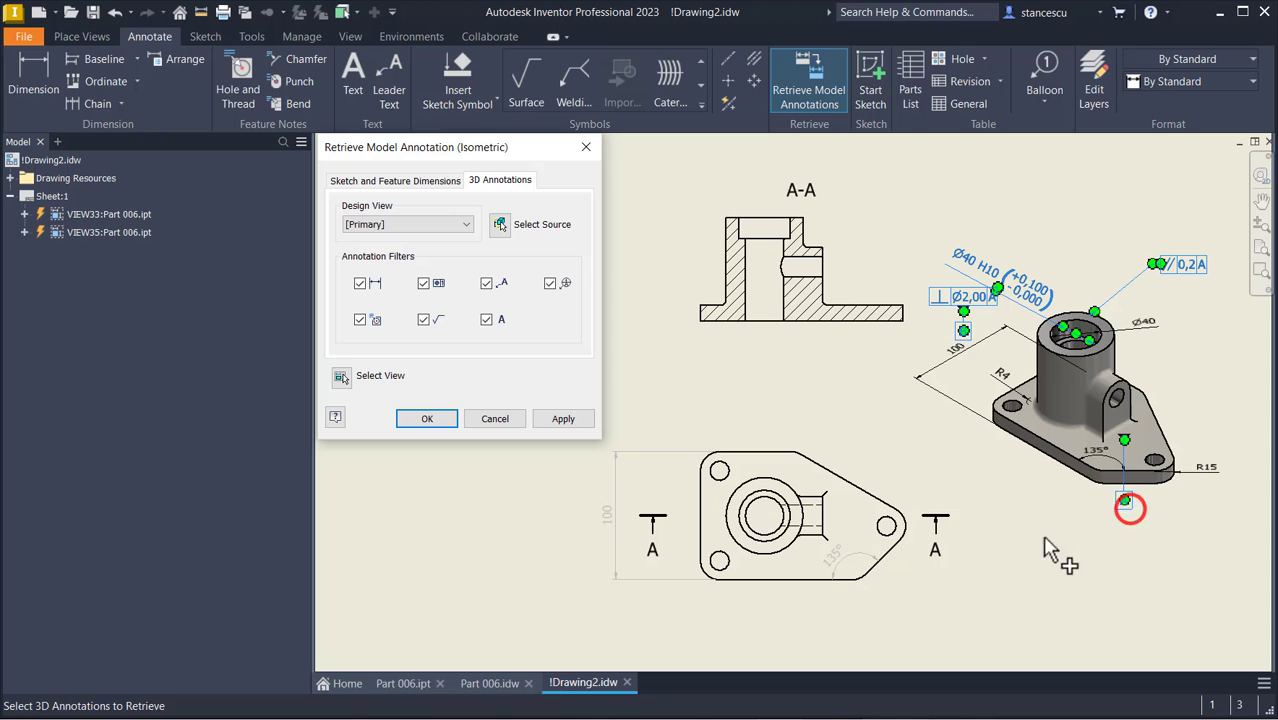
click(1032, 285)
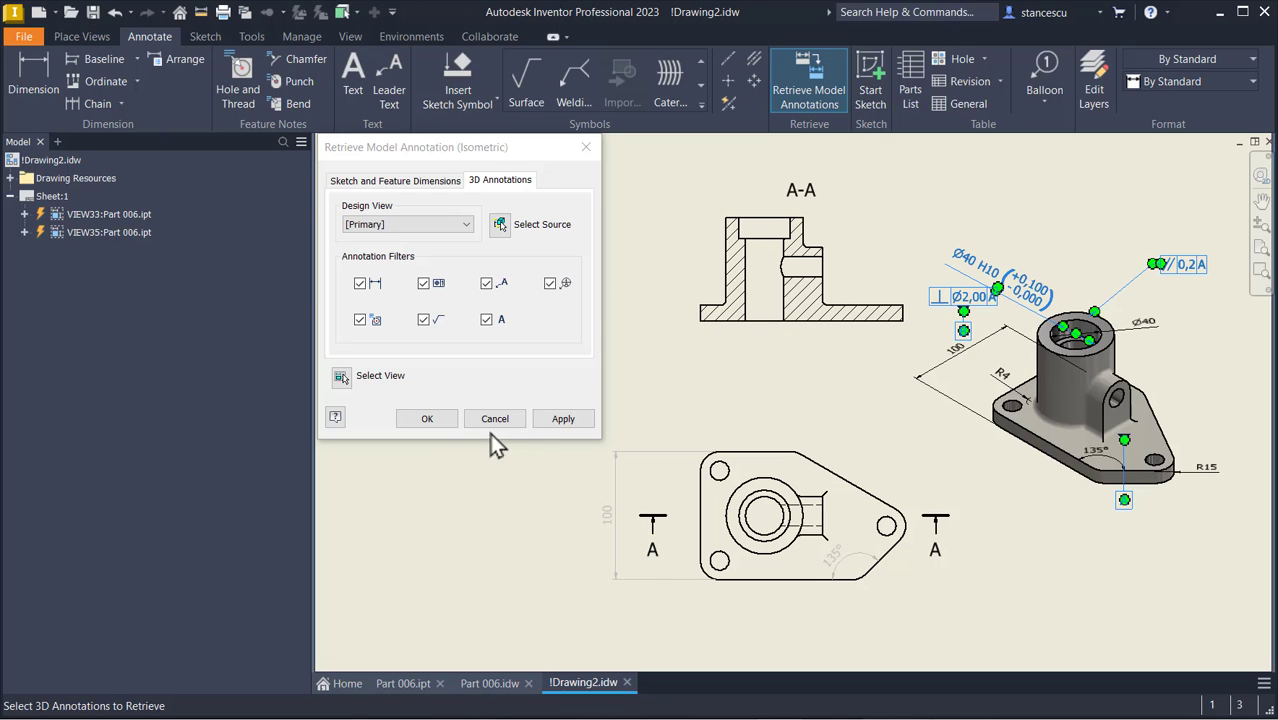
click(430, 420)
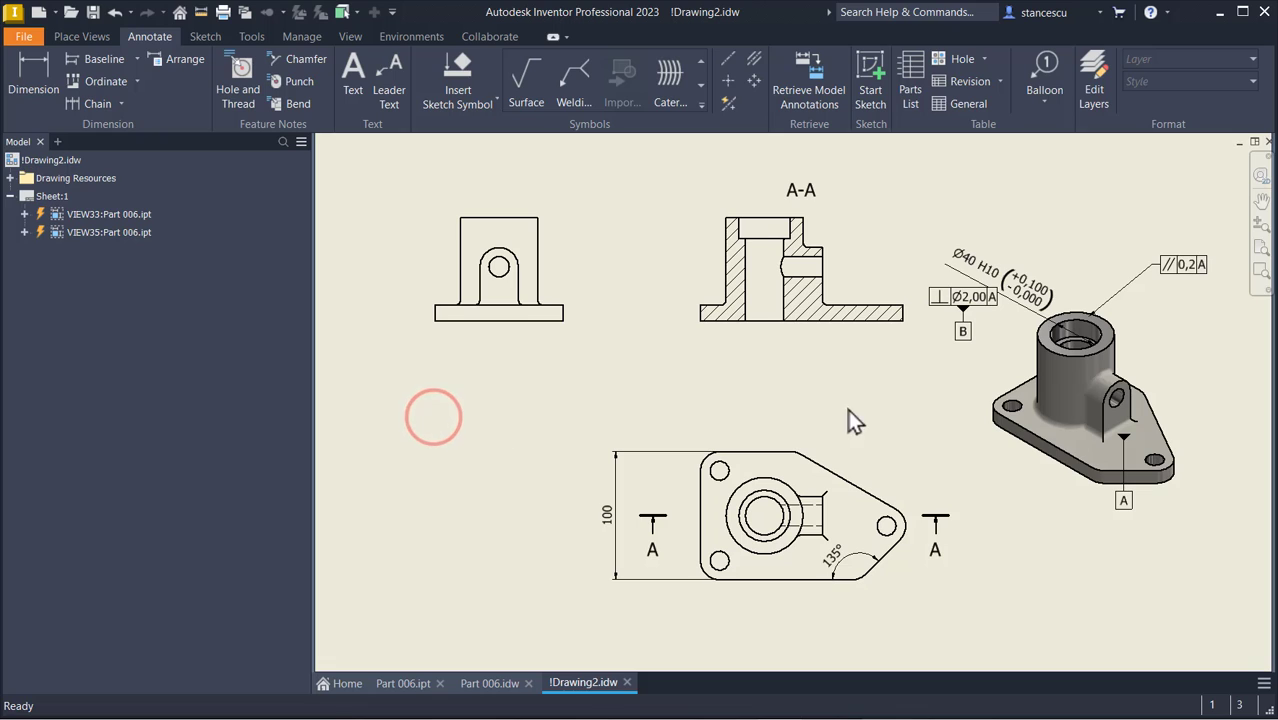
Delete the ⊥ Ø2,00 A frame, shift the Ø40 H10 dimension, then switch to Part 006.ipt
click(960, 306)
key(Delete)
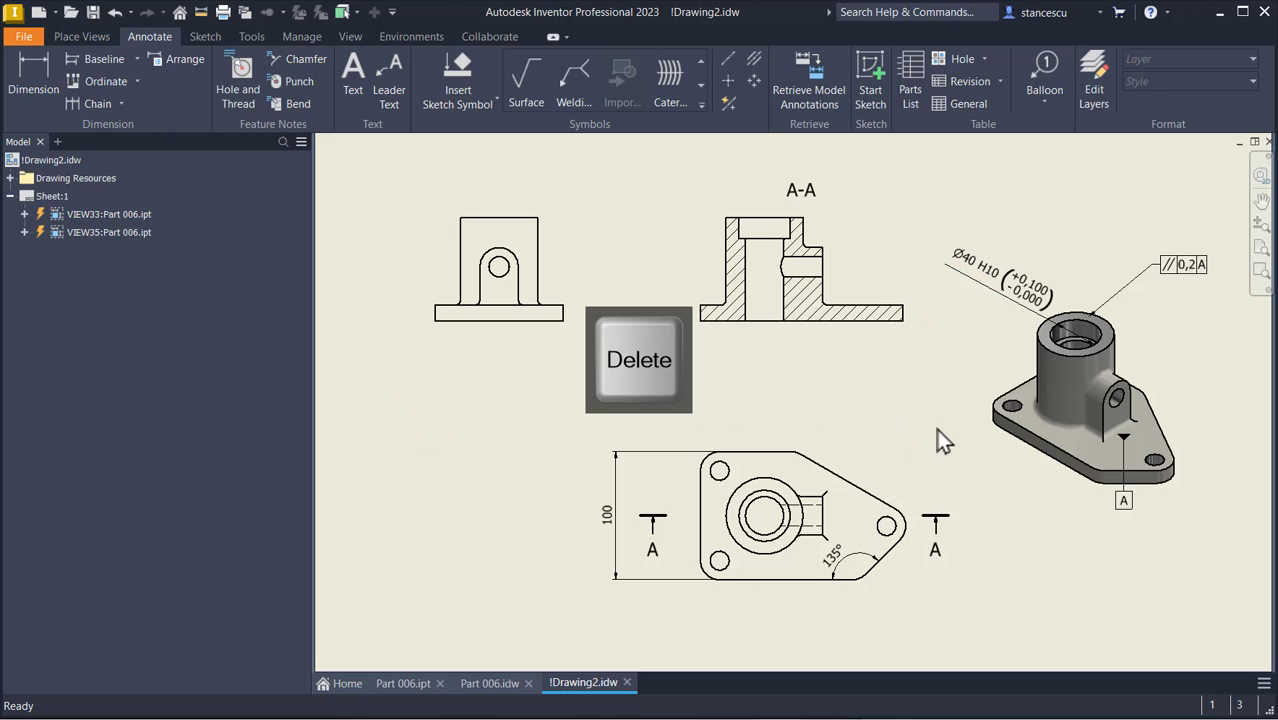
click(962, 280)
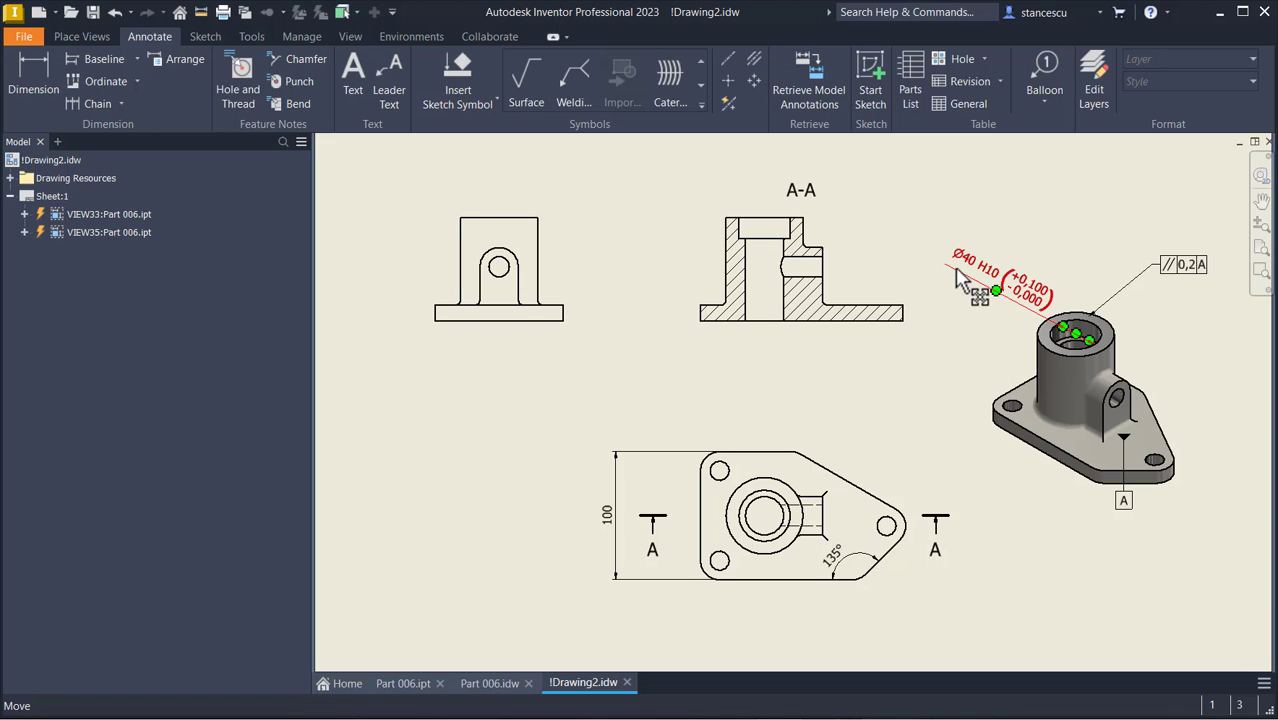
mouse_move(998, 303)
mouse_down()
mouse_move(1004, 330)
mouse_move(1008, 283)
mouse_move(995, 304)
mouse_up()
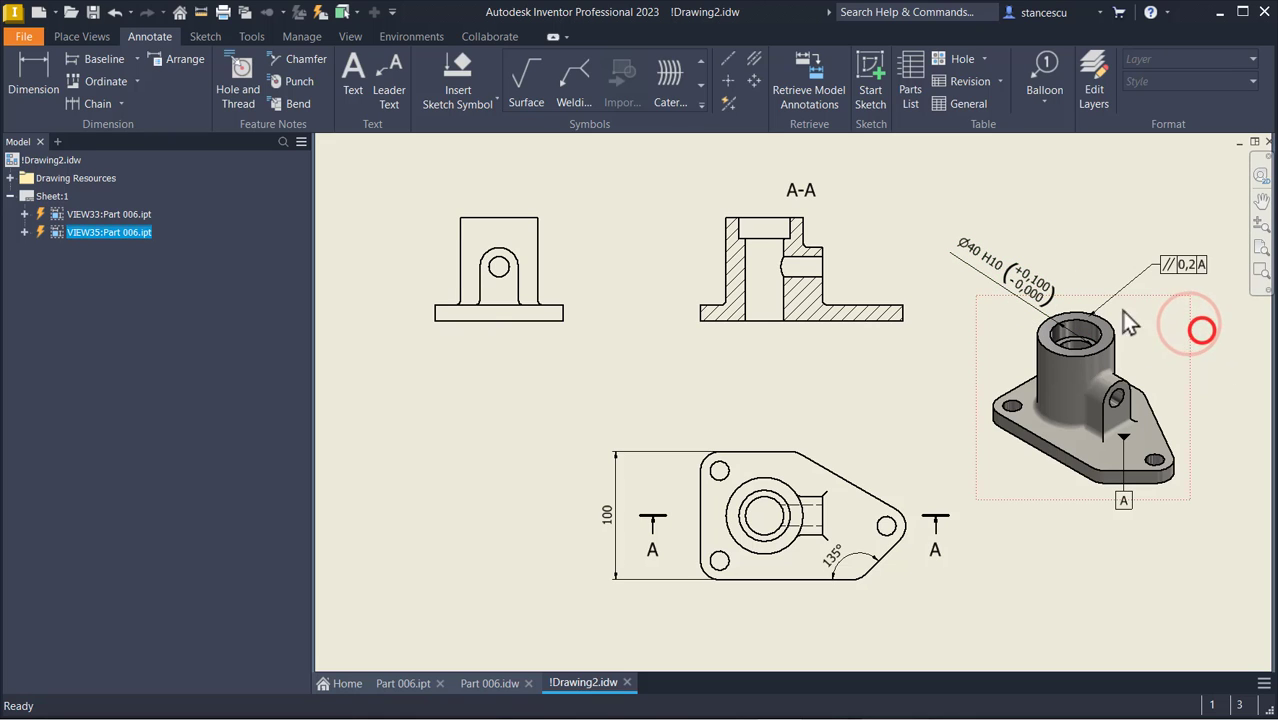
click(1090, 229)
click(398, 683)
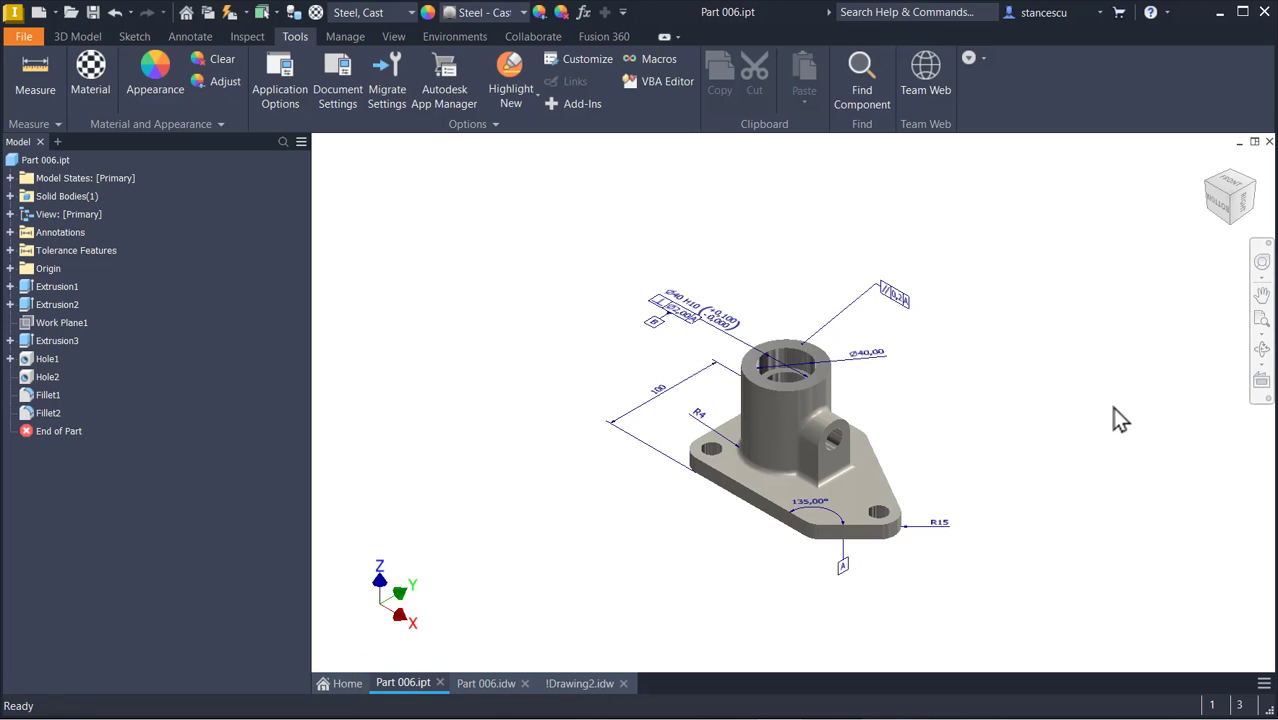
click(580, 688)
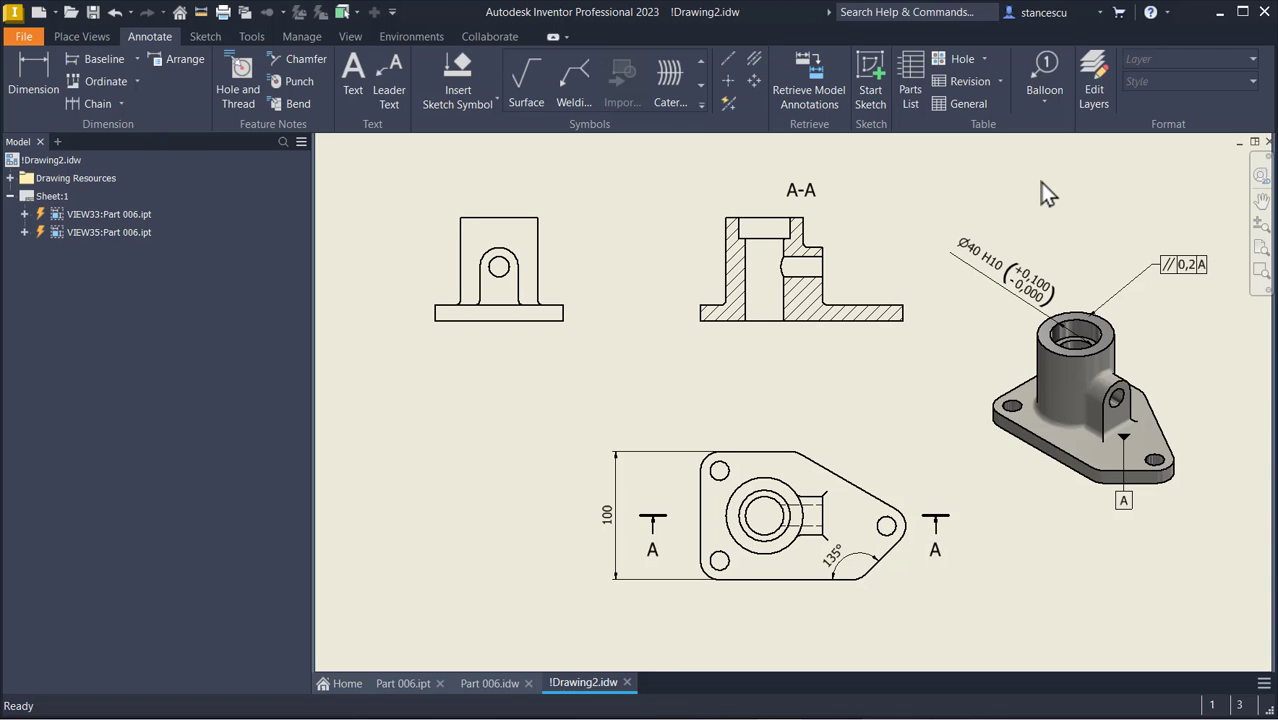
key(ctrl+Tab)
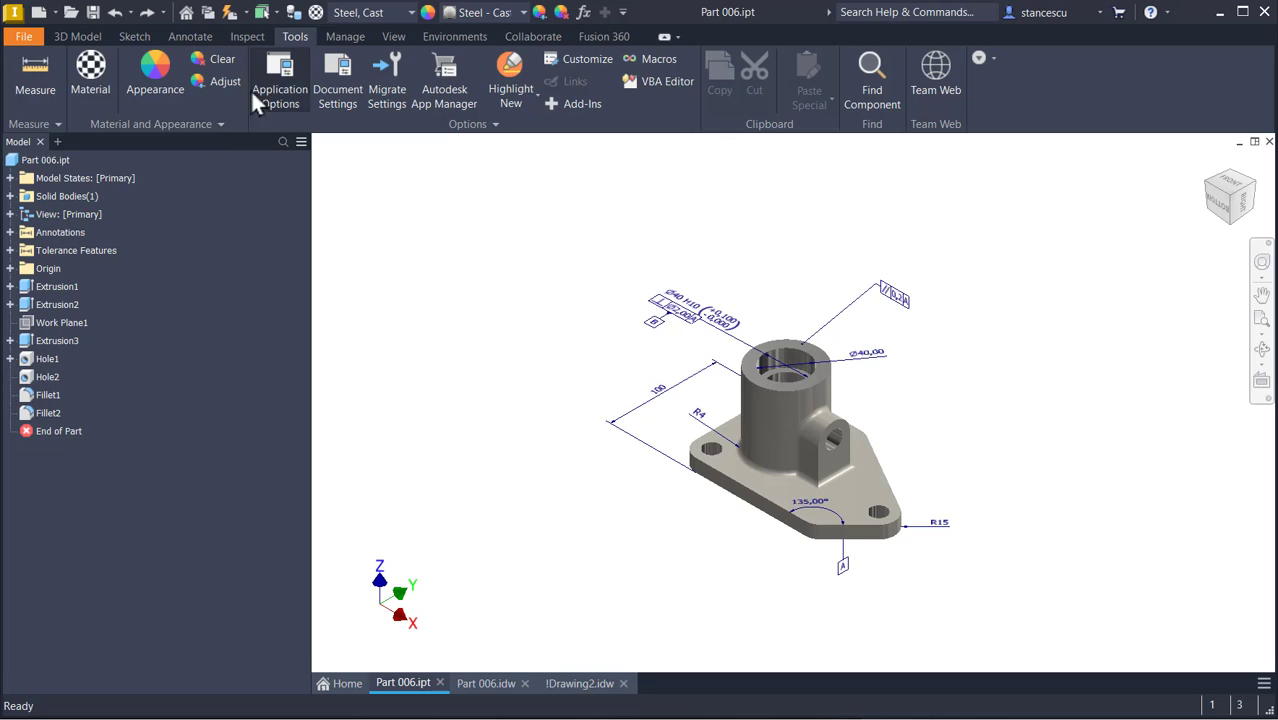
Run Tolerance Advisor on Part 006 and check More Information for the 'Not all part DOF' warning
click(190, 36)
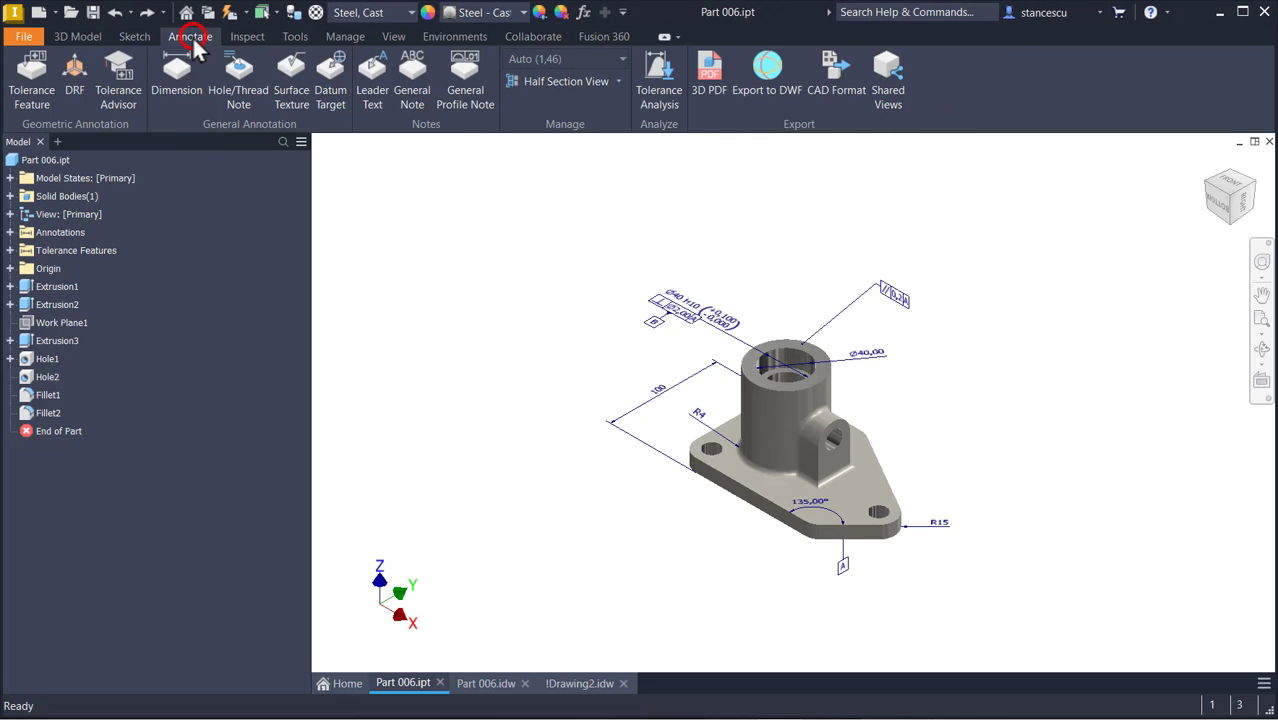
click(120, 85)
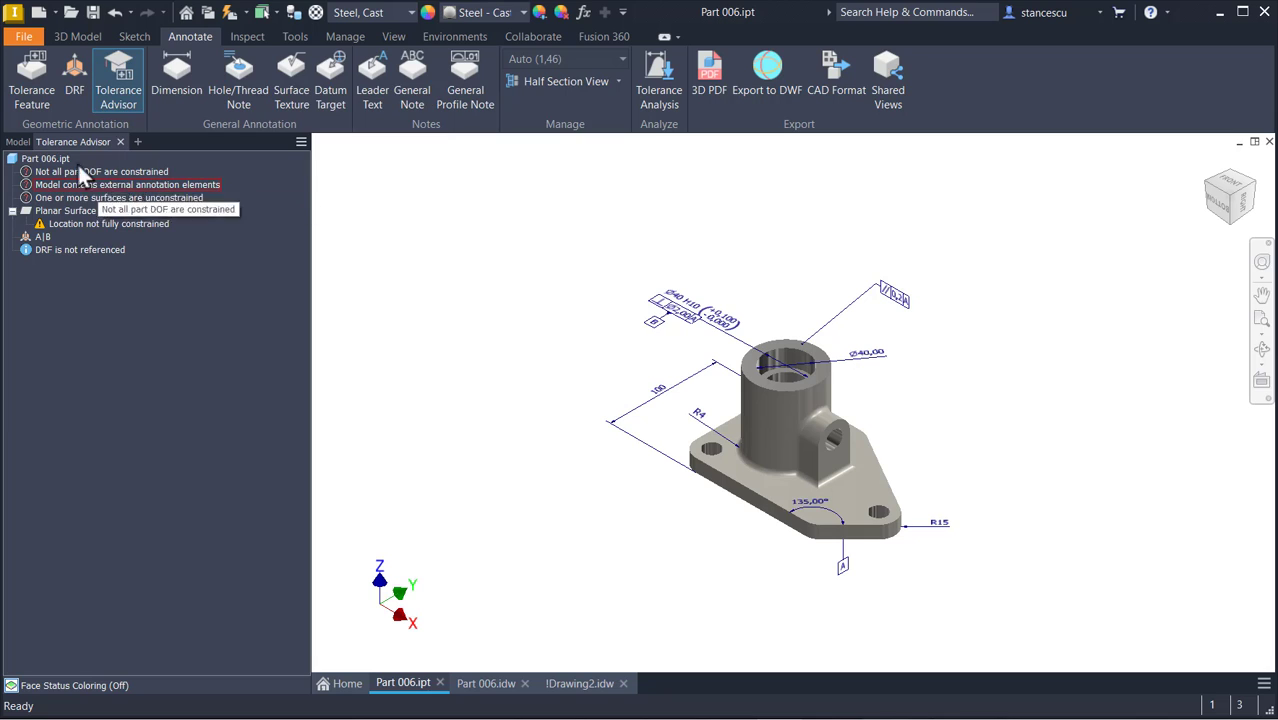
click(17, 142)
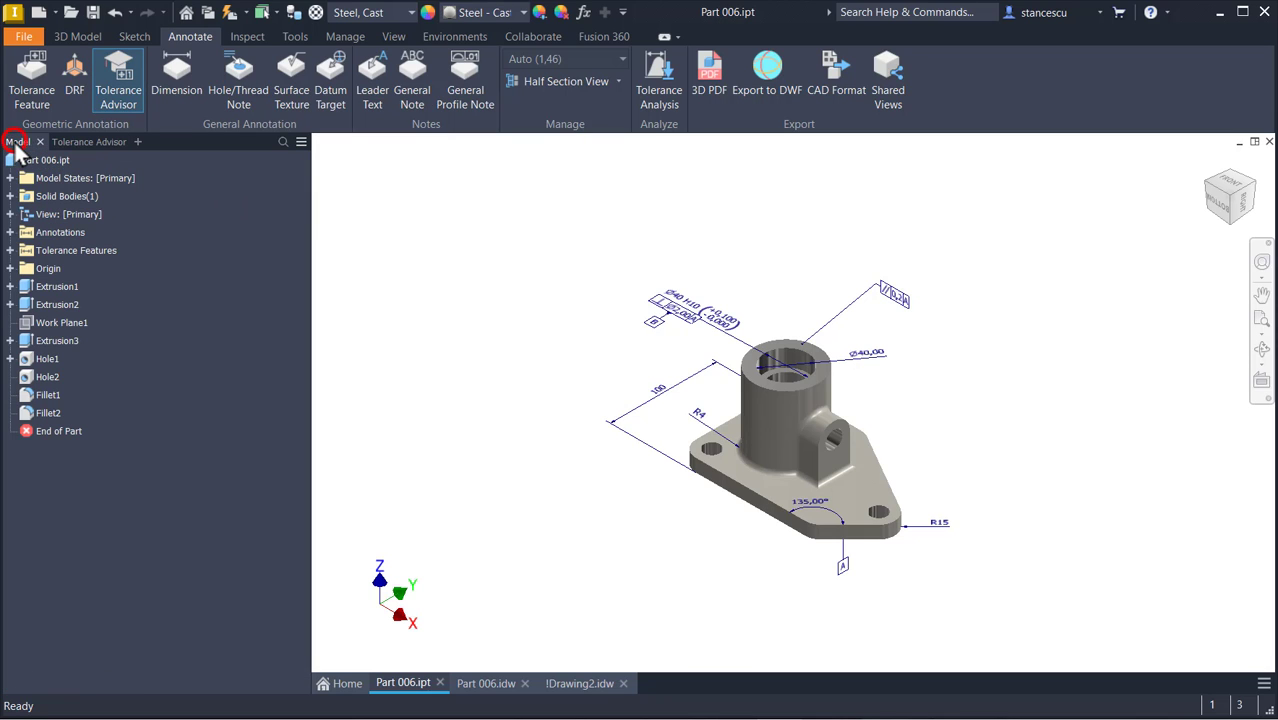
click(91, 140)
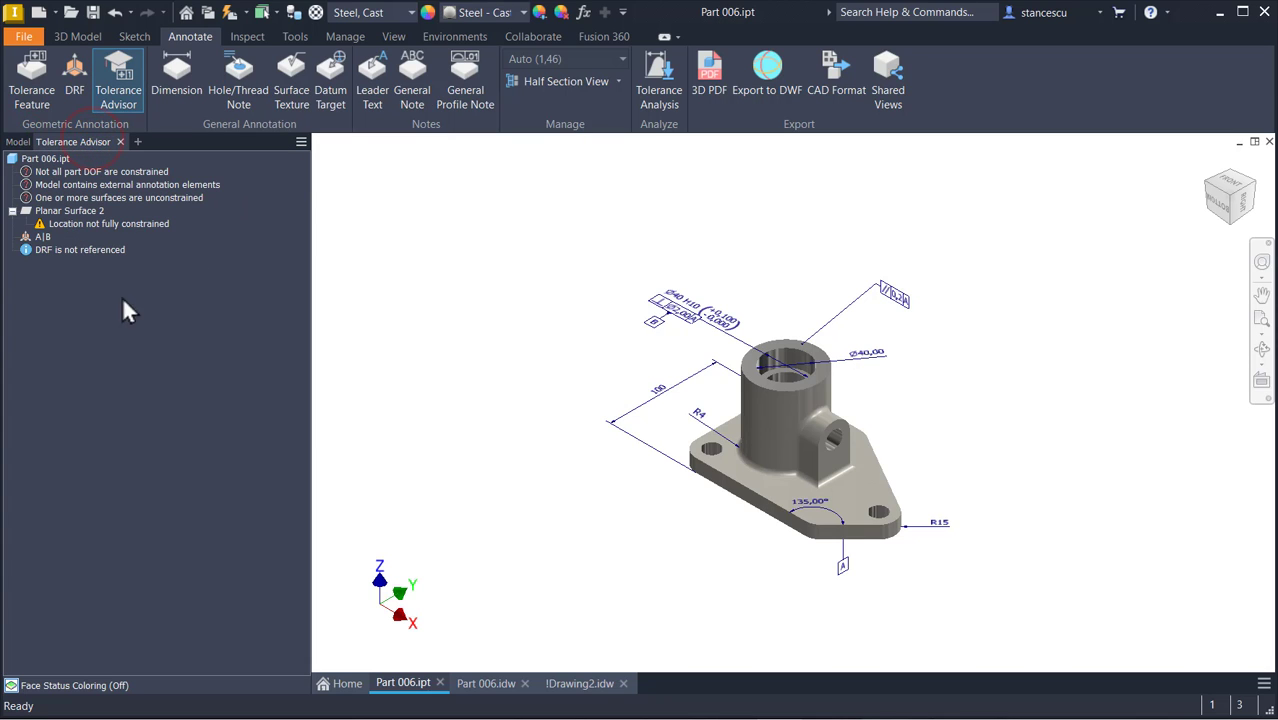
right_click(101, 170)
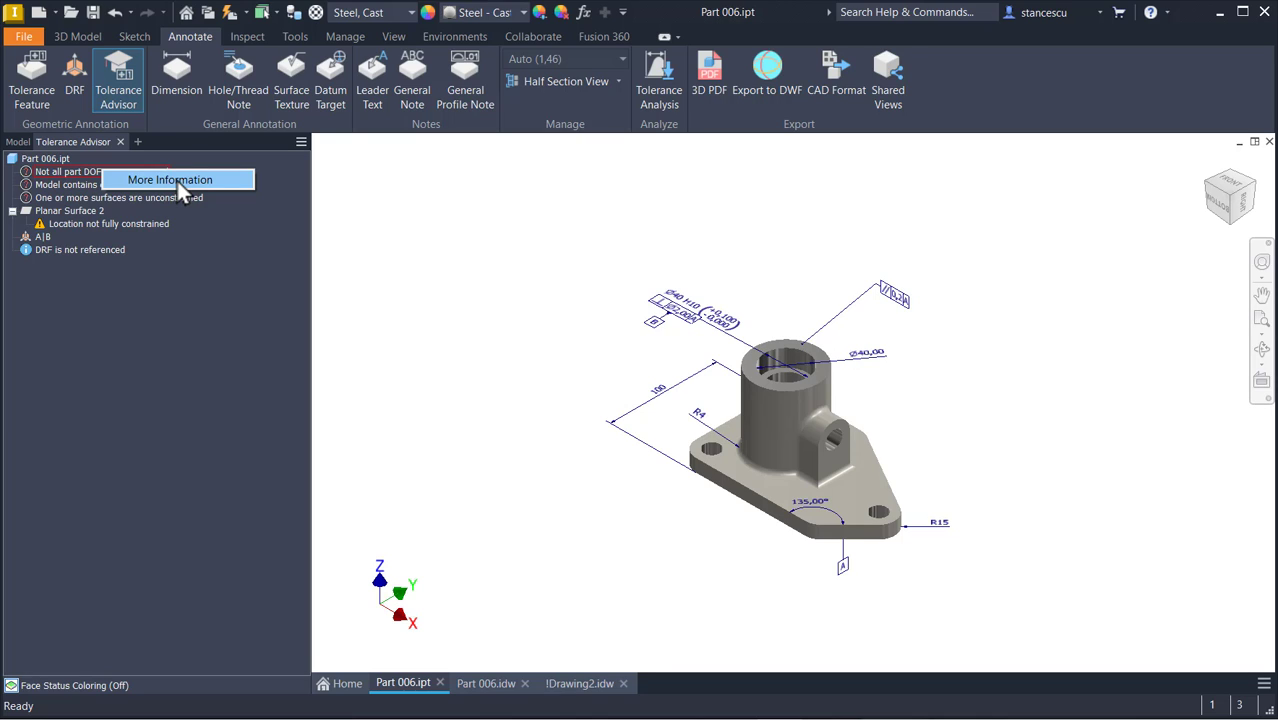
click(56, 169)
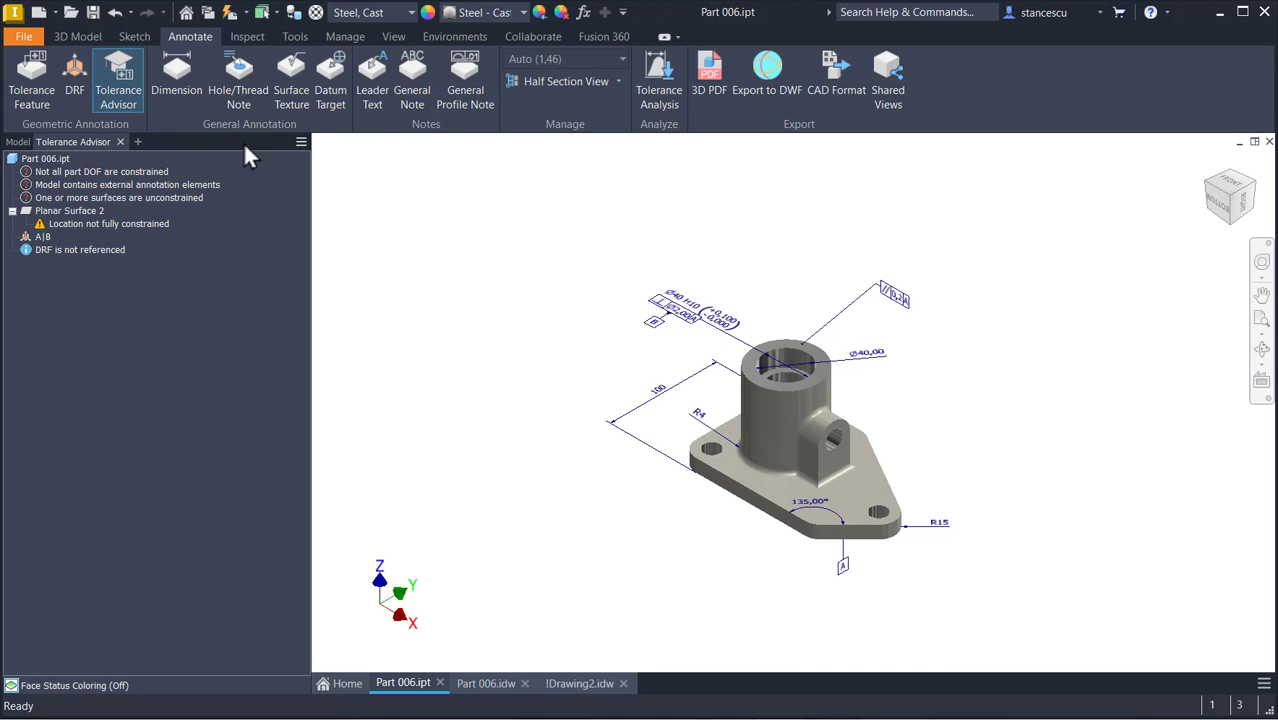
click(416, 86)
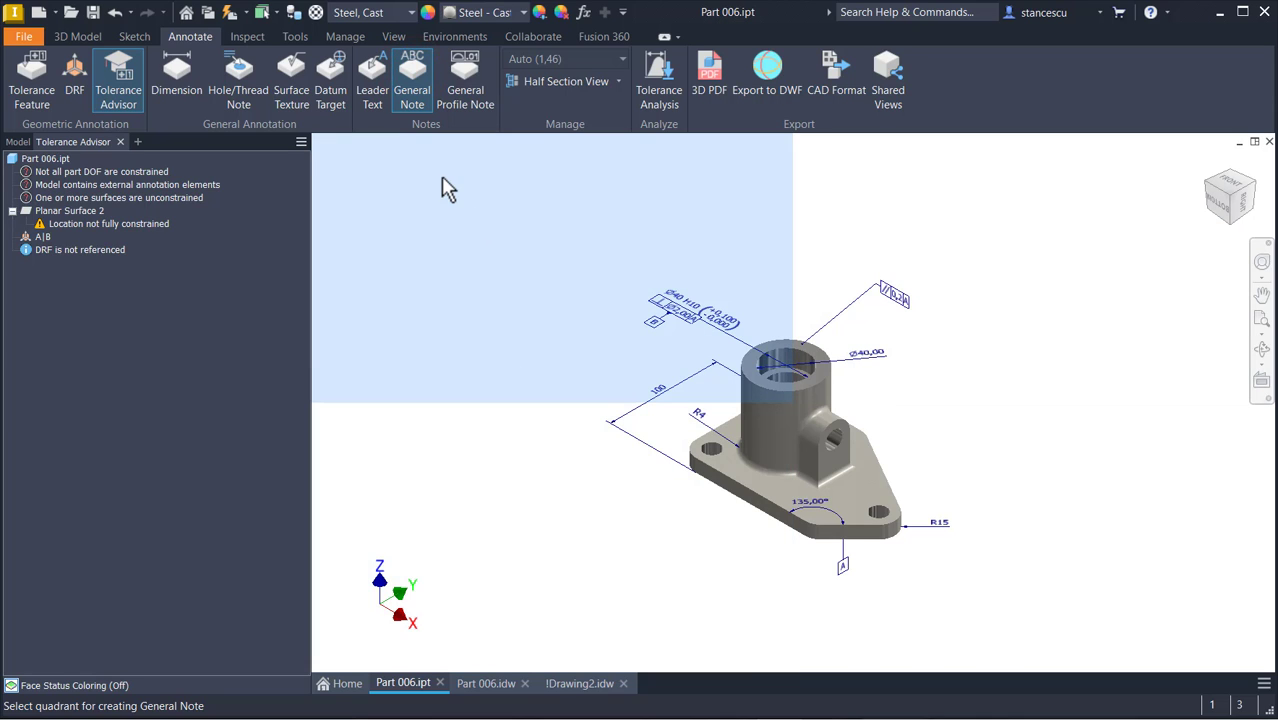
click(443, 176)
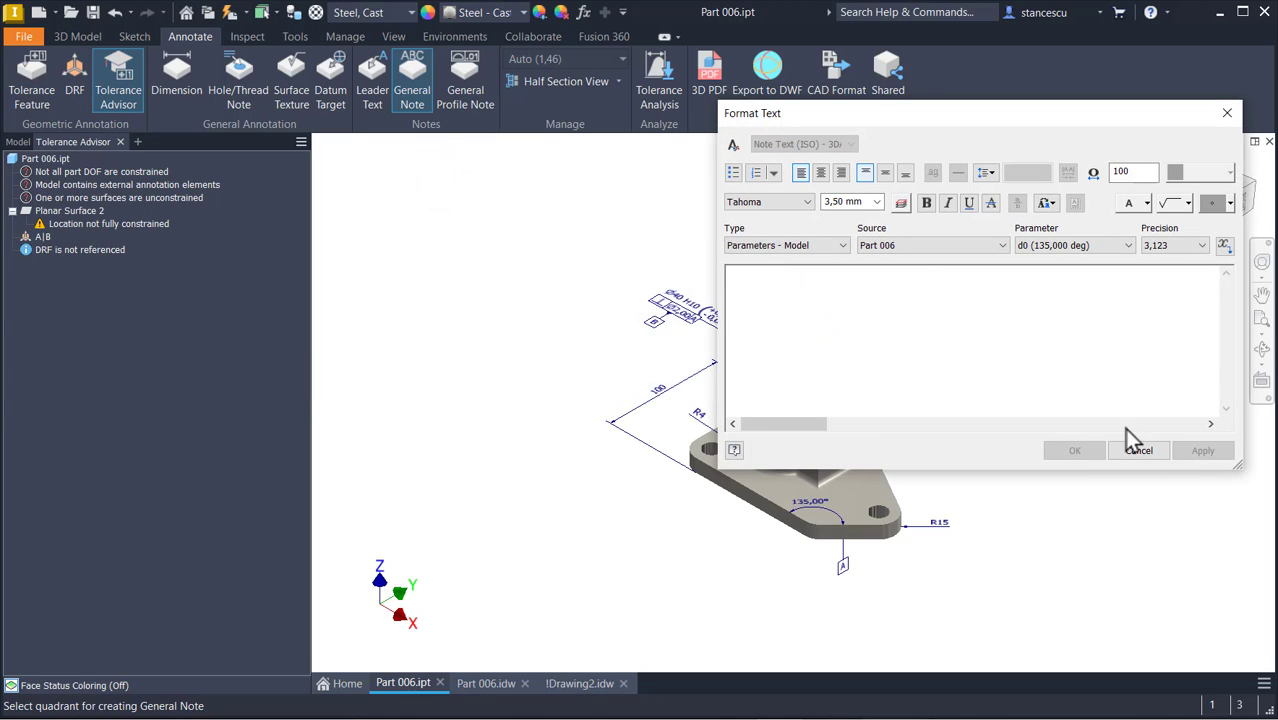
text(ljck kb)
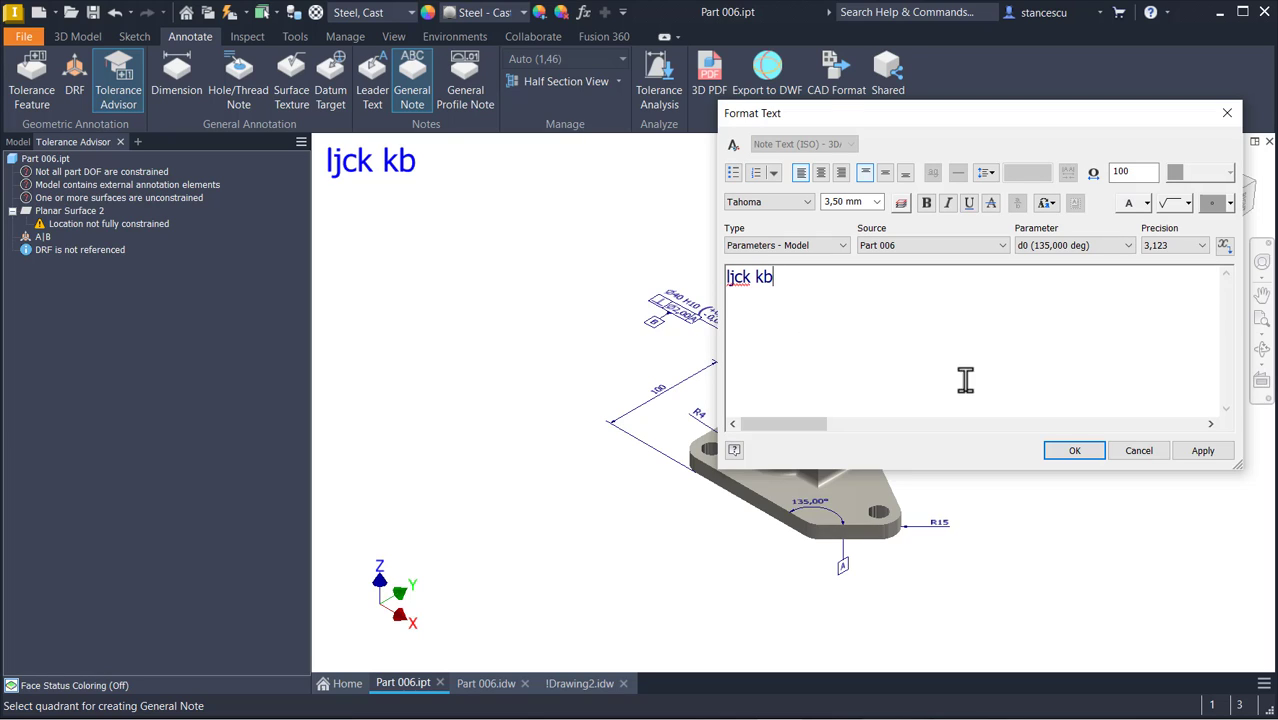
click(1137, 451)
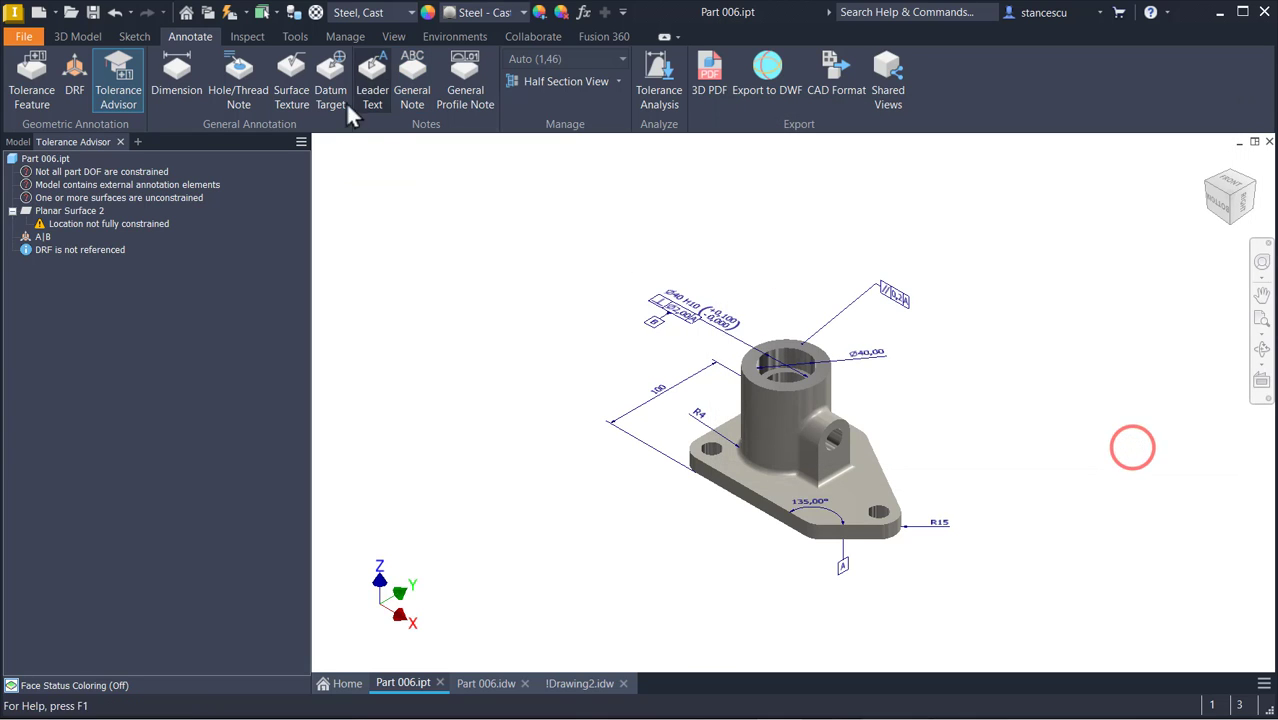
Place a general profile note, ⌓ 0,01 applies to all surfaces, across the top at 2.54 mm text
click(465, 88)
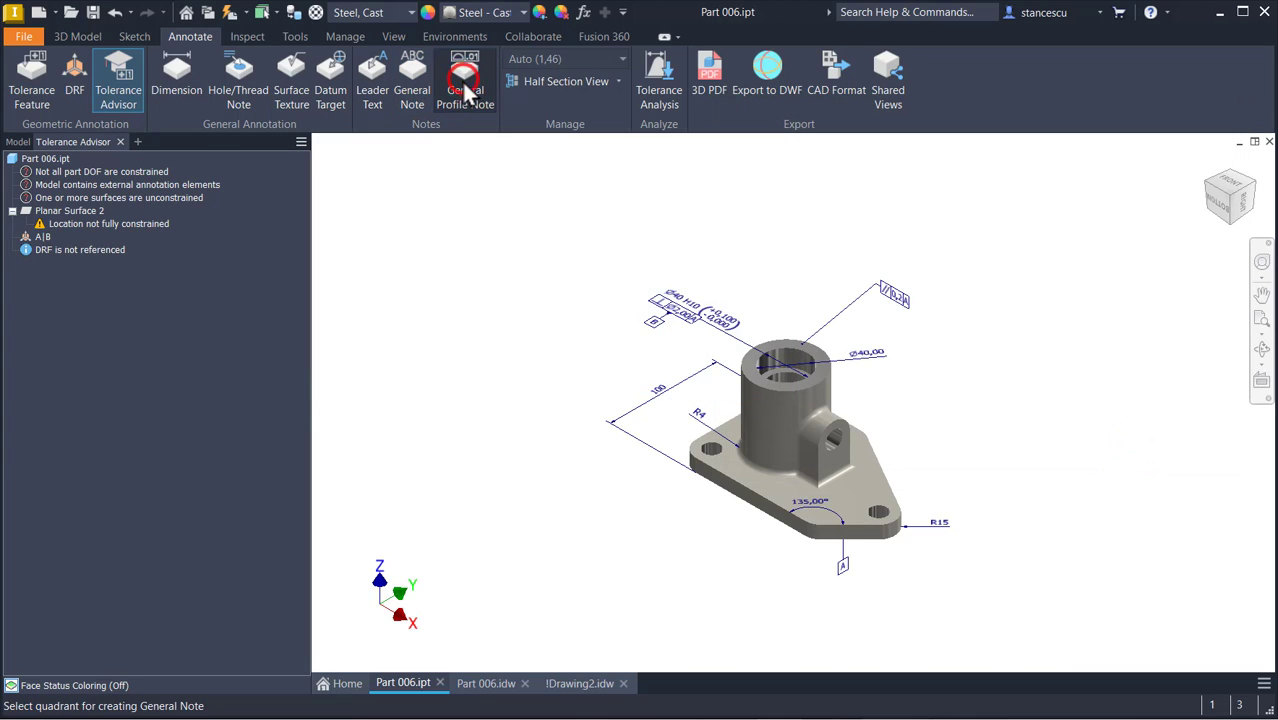
click(446, 185)
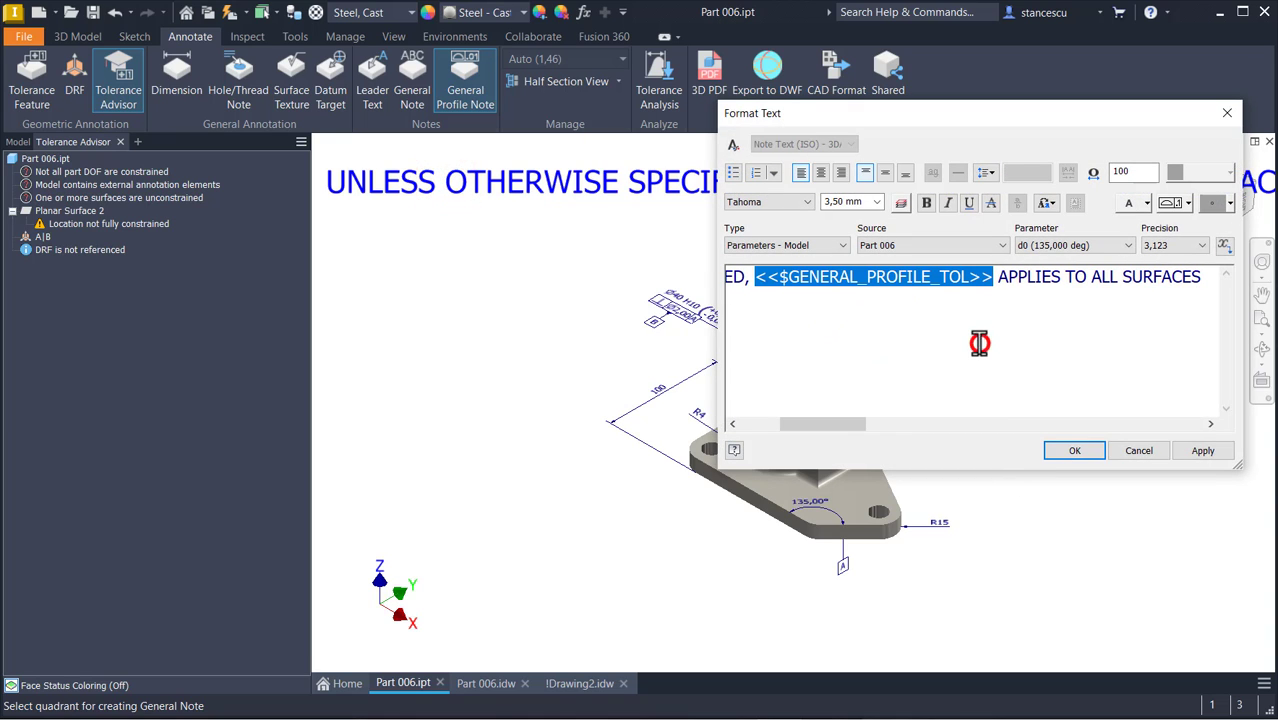
key(ctrl+a)
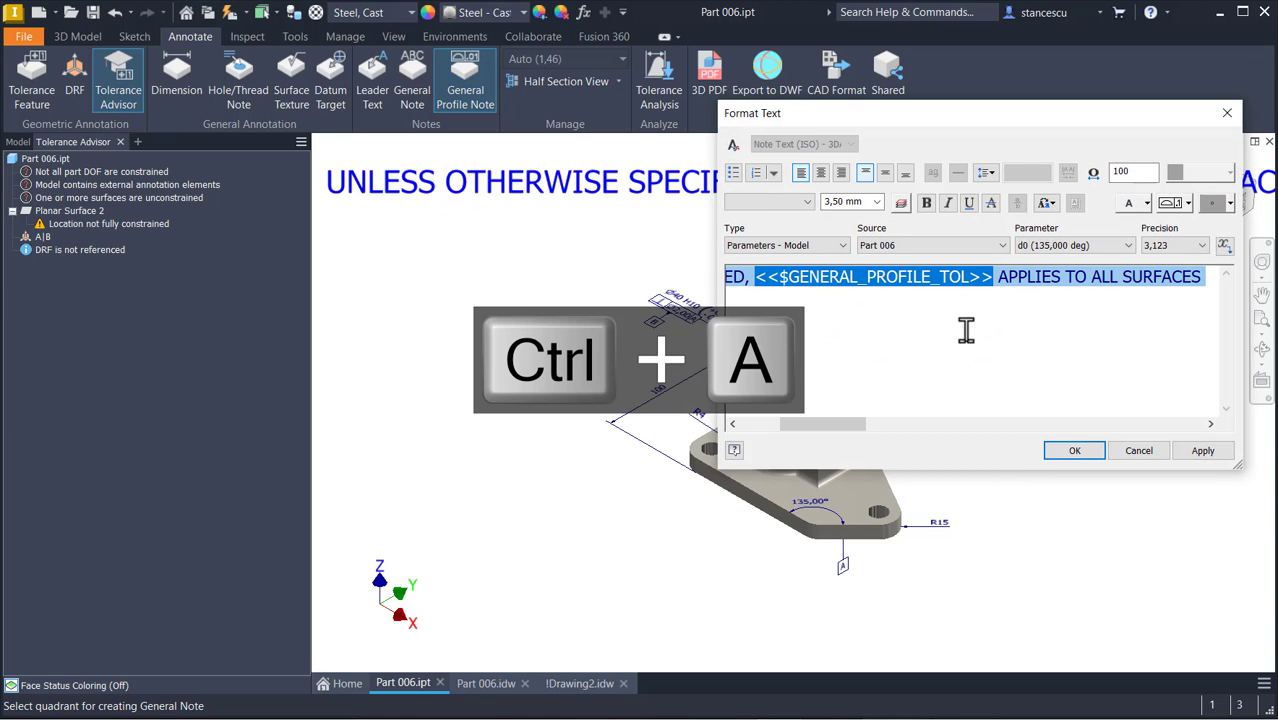
click(876, 202)
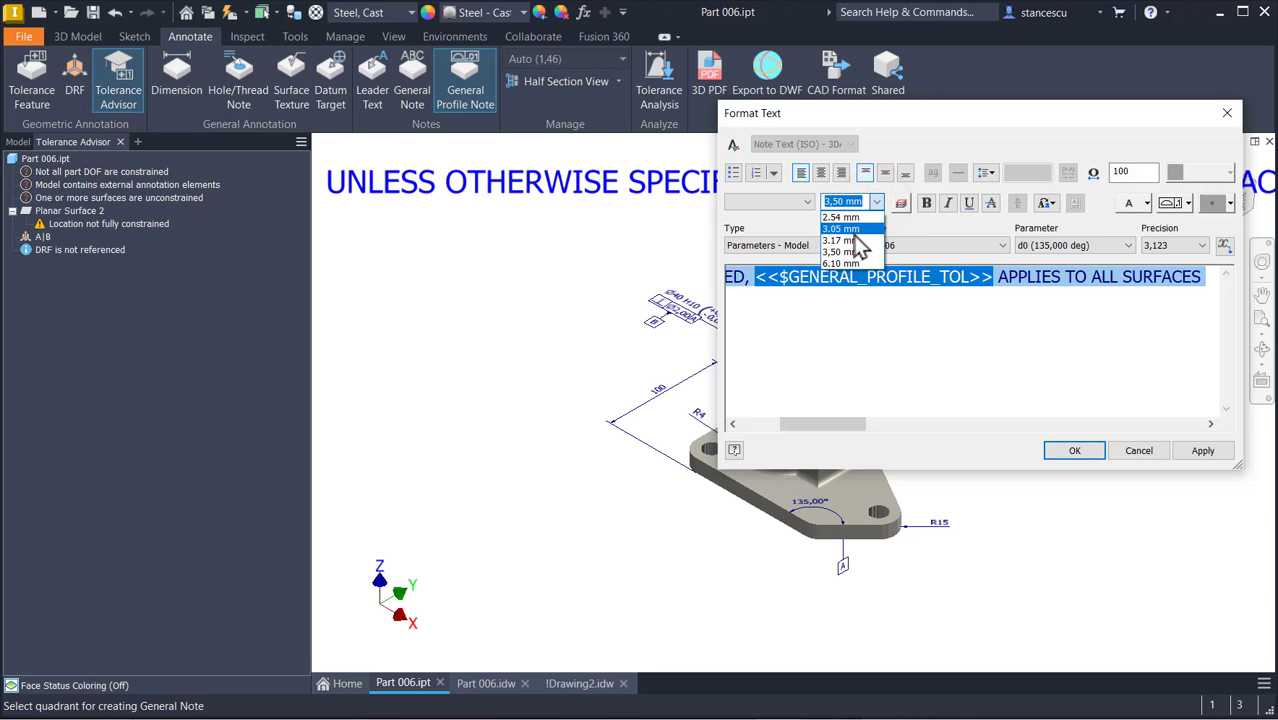
click(853, 218)
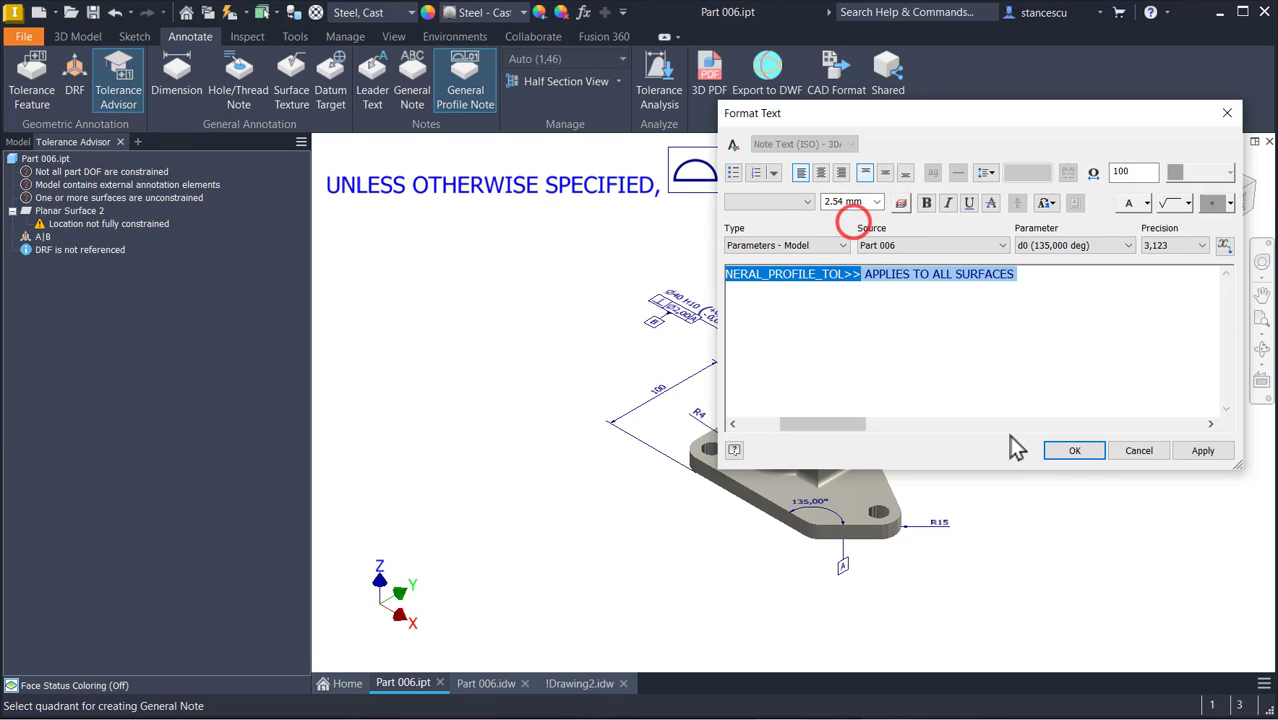
click(1076, 452)
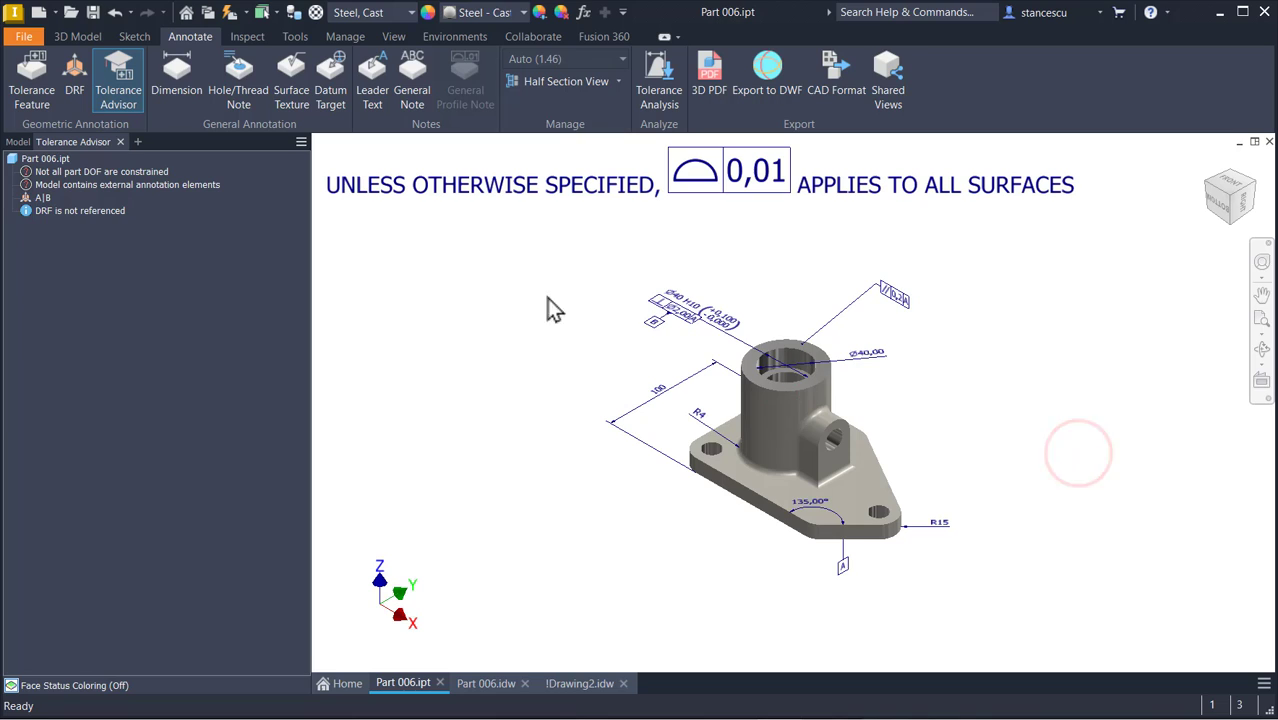